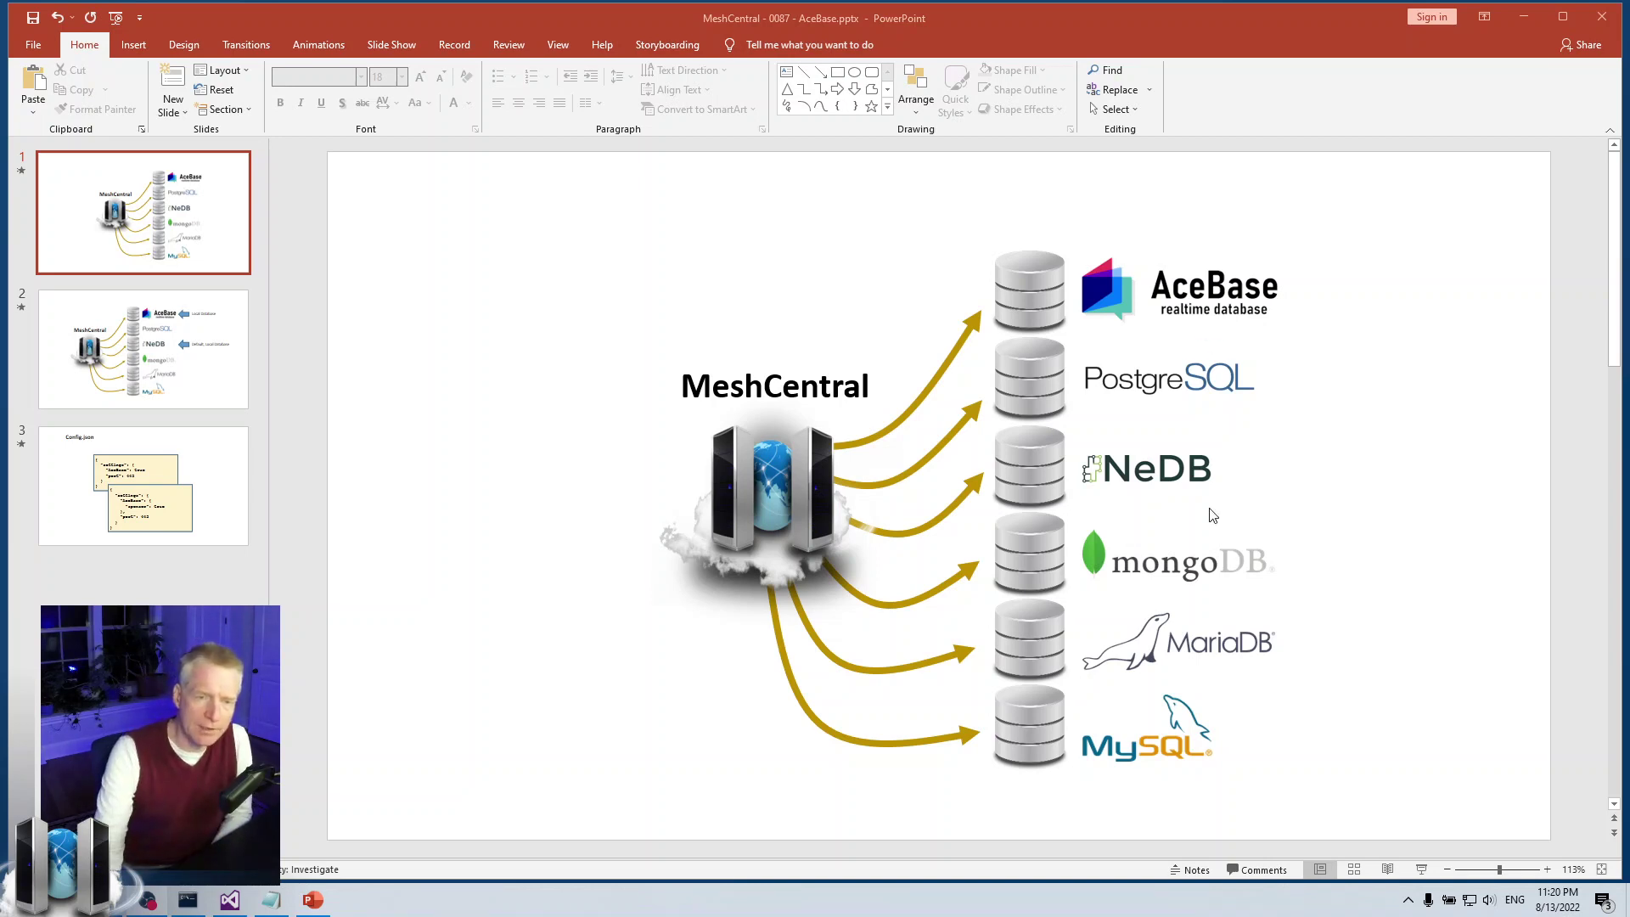
# Step: Show slide 2, where AceBase is labelled 'Local Database' and NeDB 'Default, Local Database'
pyautogui.click(170, 341)
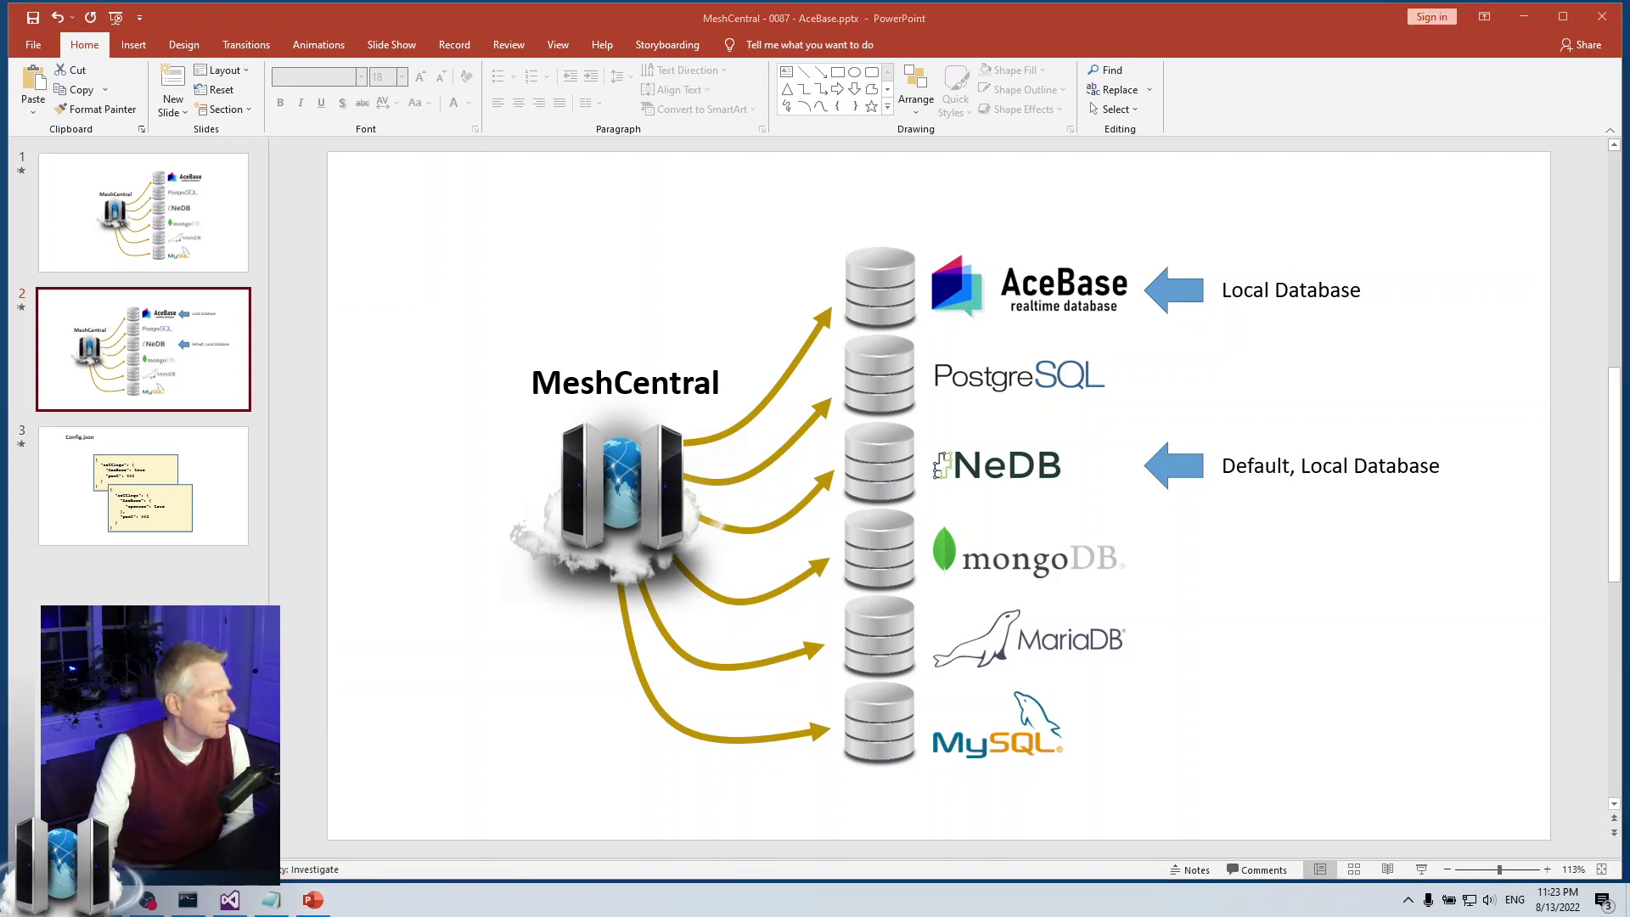
# Step: Bring the Firefox window with the louischatriot/nedb GitHub page in front of the slides
pyautogui.hotkey('alt', 'Tab')
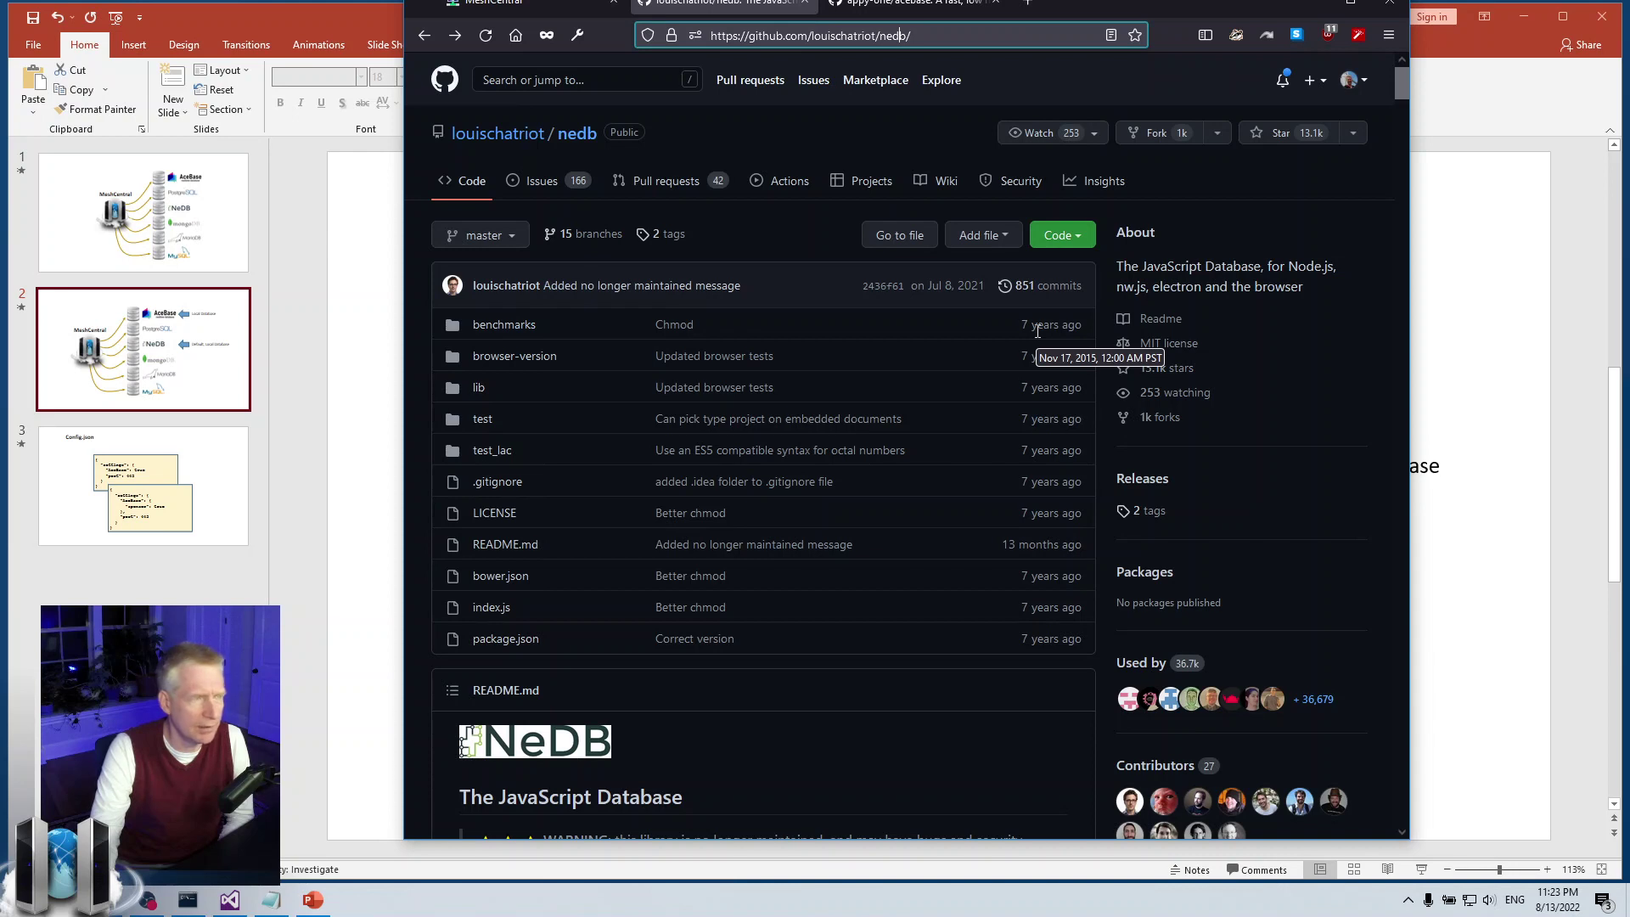
# Step: Highlight the nedb README's 'no longer maintained' warning, then minimize the browser back to slide 2
pyautogui.click(986, 553)
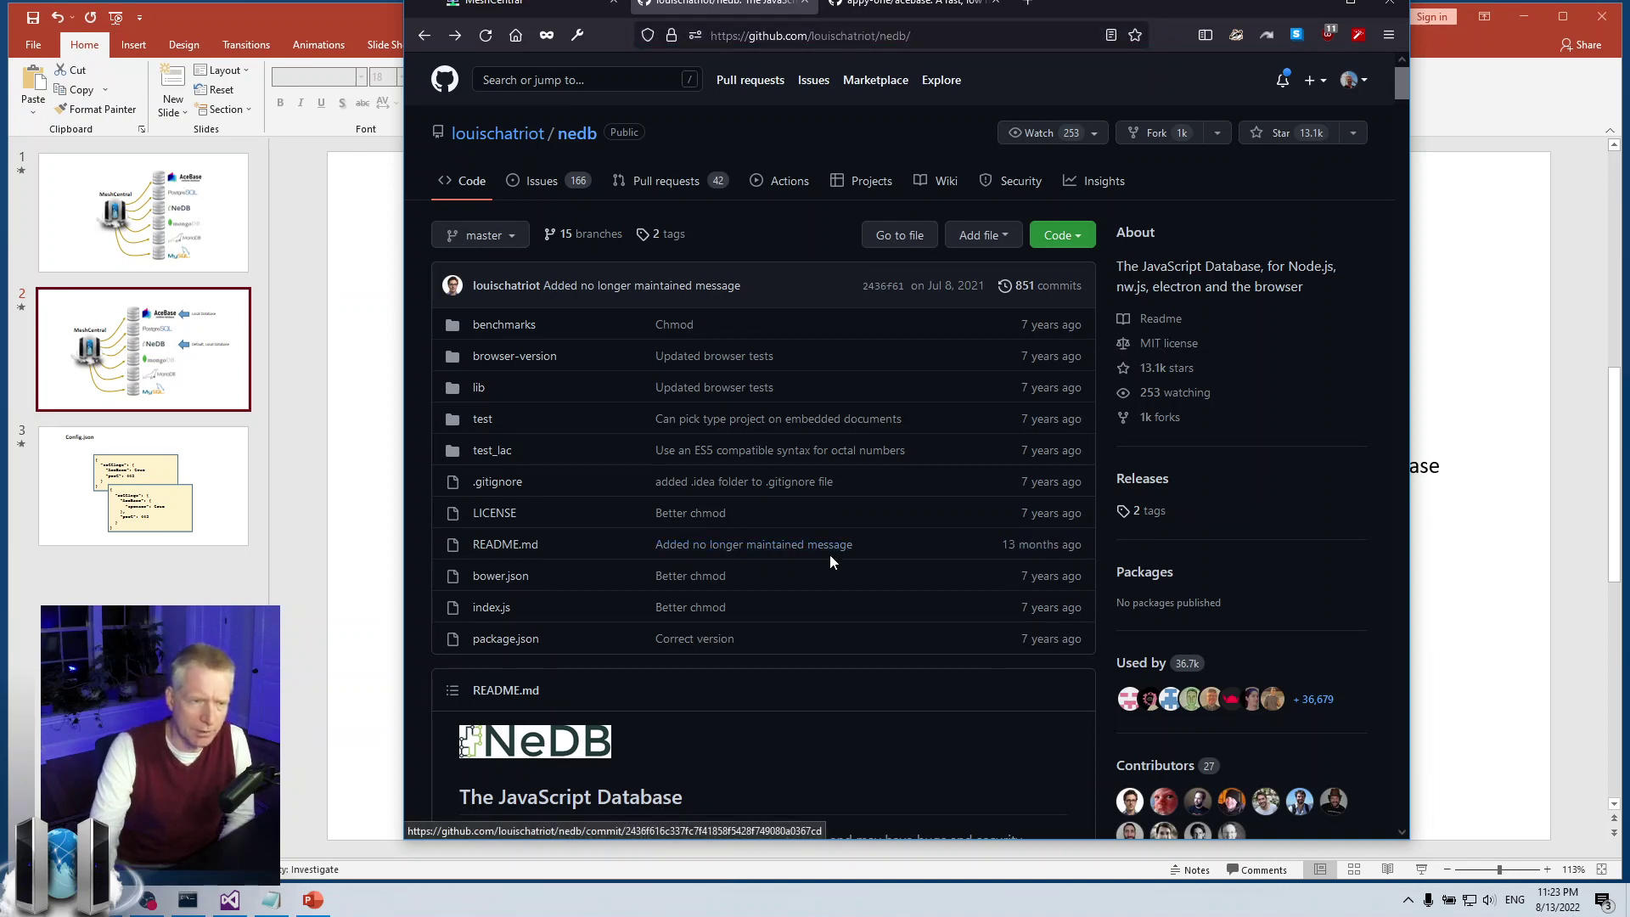
pyautogui.scroll(-3, 822, 556)
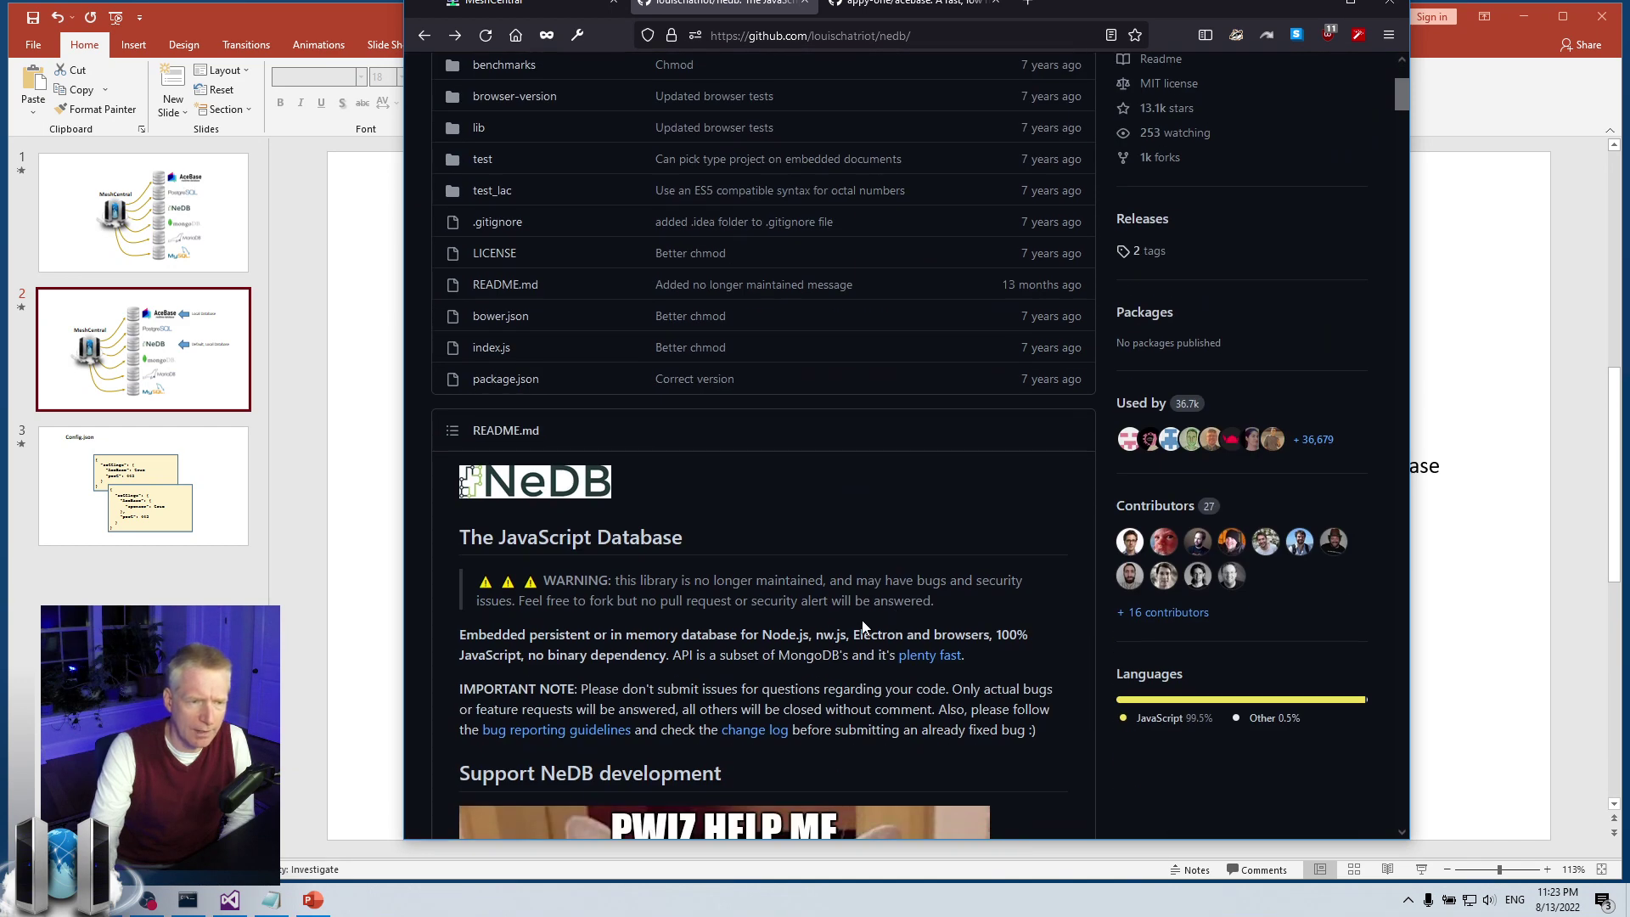
pyautogui.moveTo(946, 604)
pyautogui.mouseDown()
pyautogui.moveTo(595, 581)
pyautogui.moveTo(968, 605)
pyautogui.mouseUp()
pyautogui.click(968, 607)
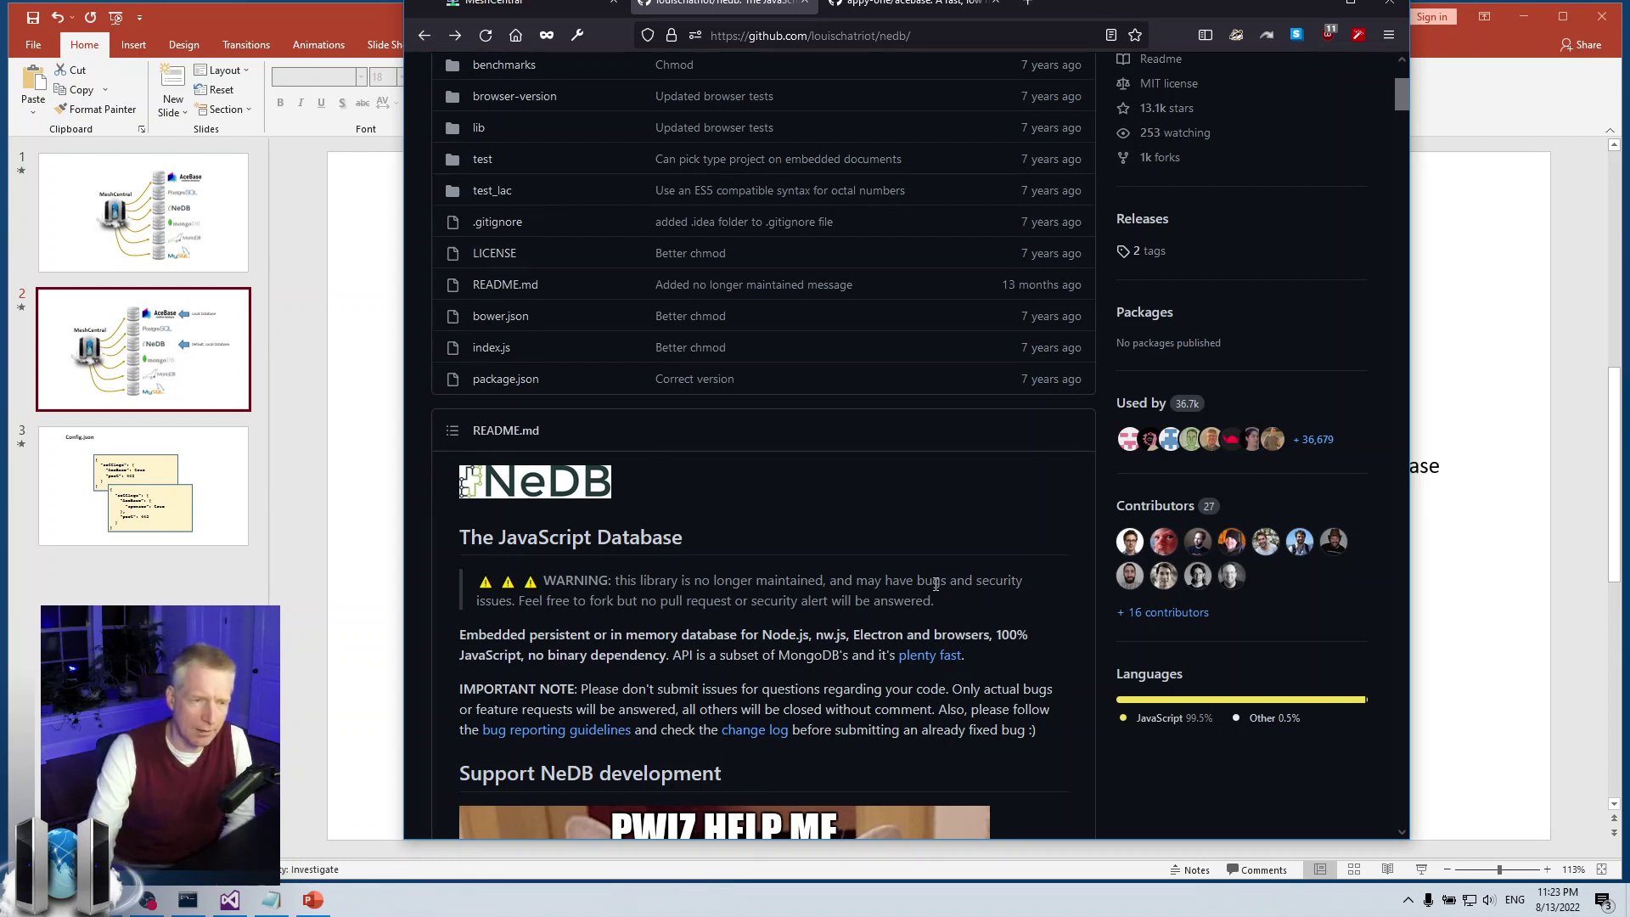
pyautogui.scroll(3, 898, 461)
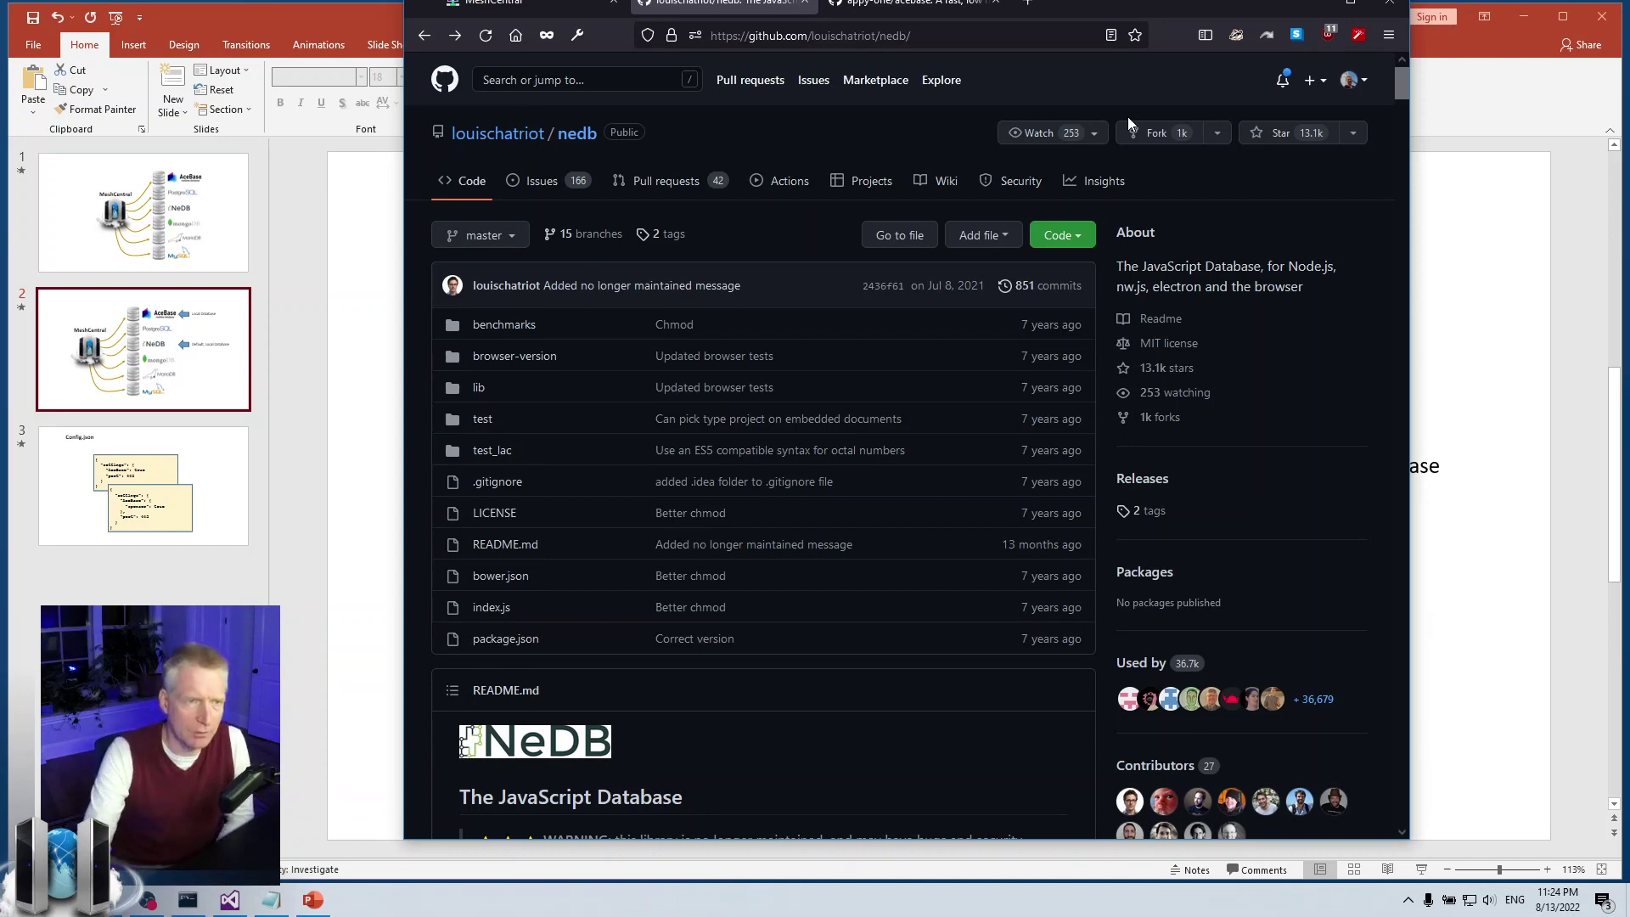
pyautogui.click(1304, 6)
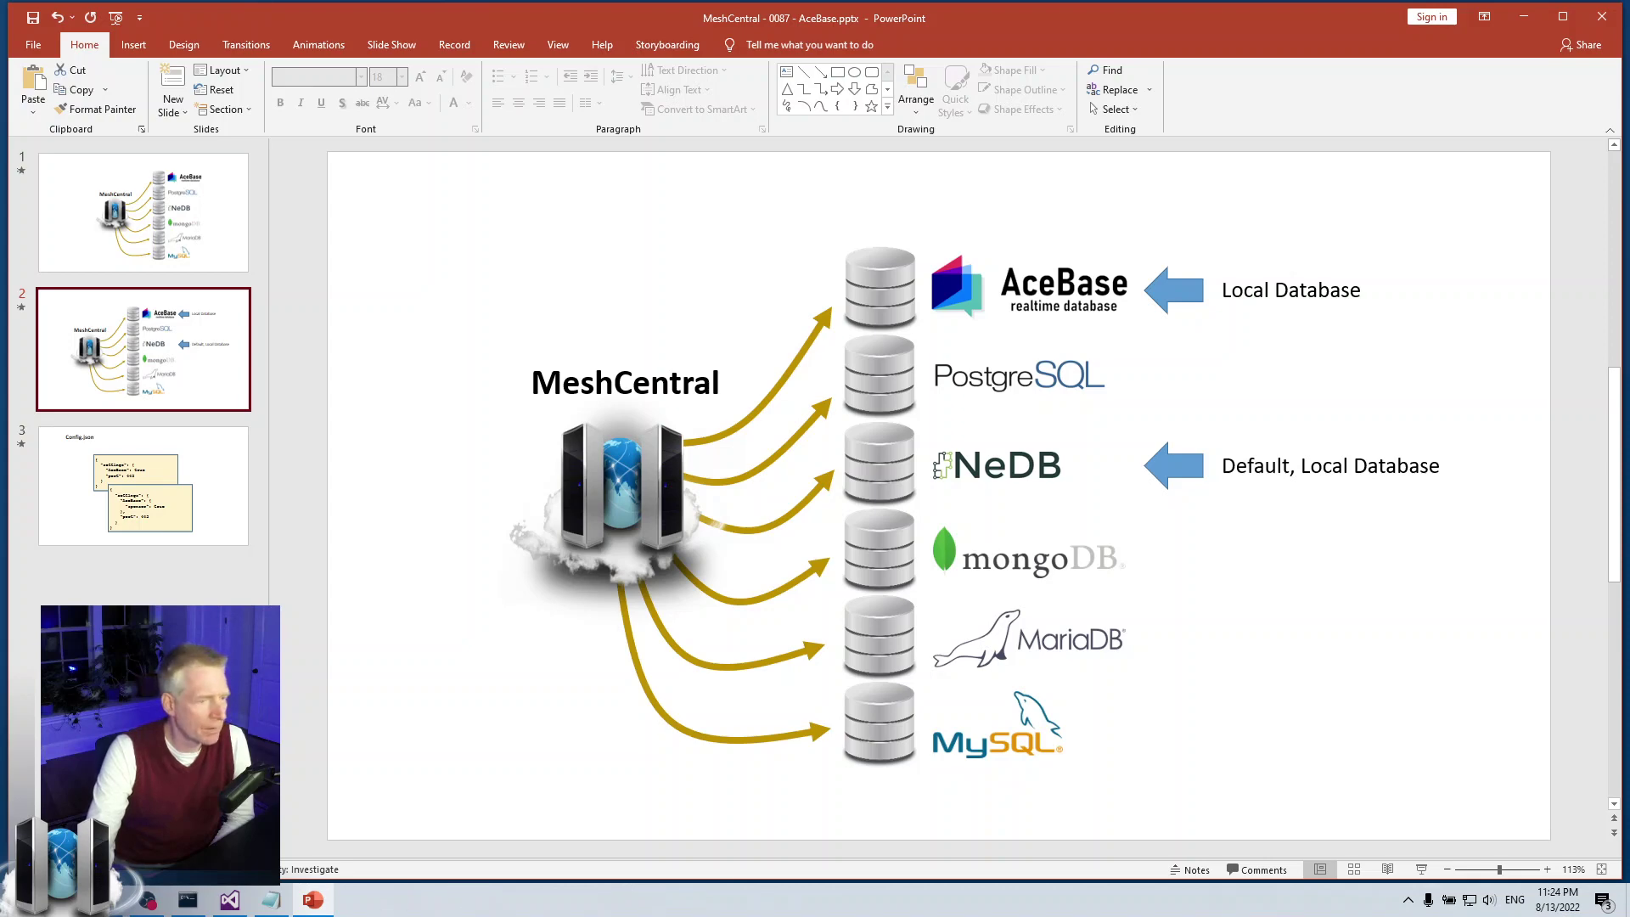
# Step: Bring Firefox back and switch to the appy-one/acebase repository tab
pyautogui.hotkey('alt', 'Tab')
pyautogui.click(877, 9)
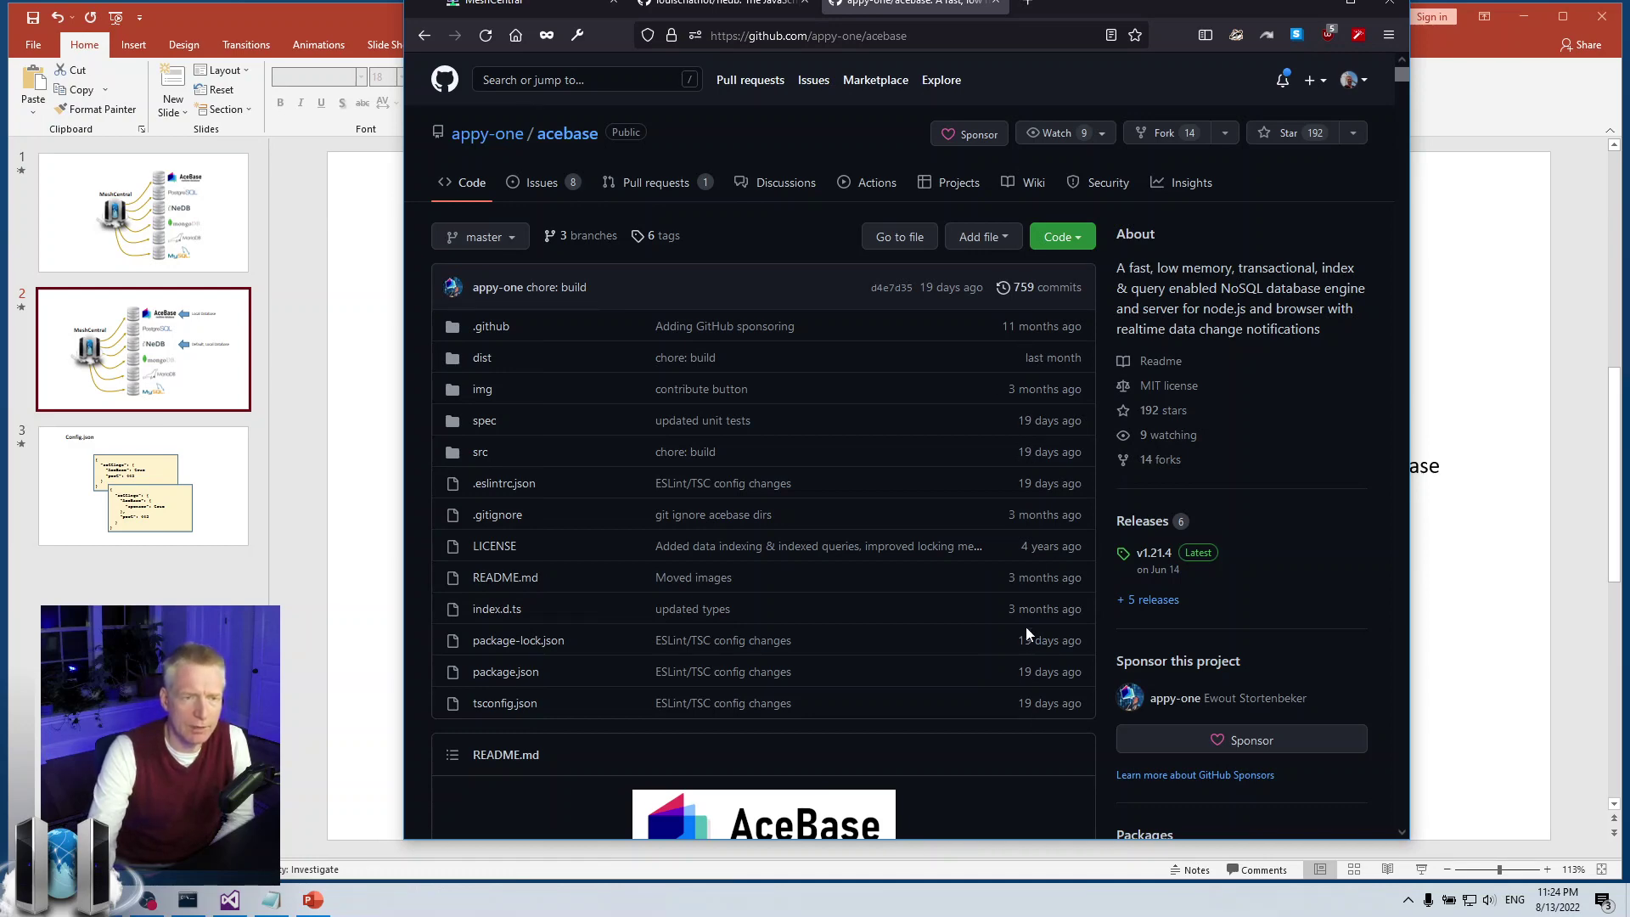
pyautogui.scroll(-2, 1031, 654)
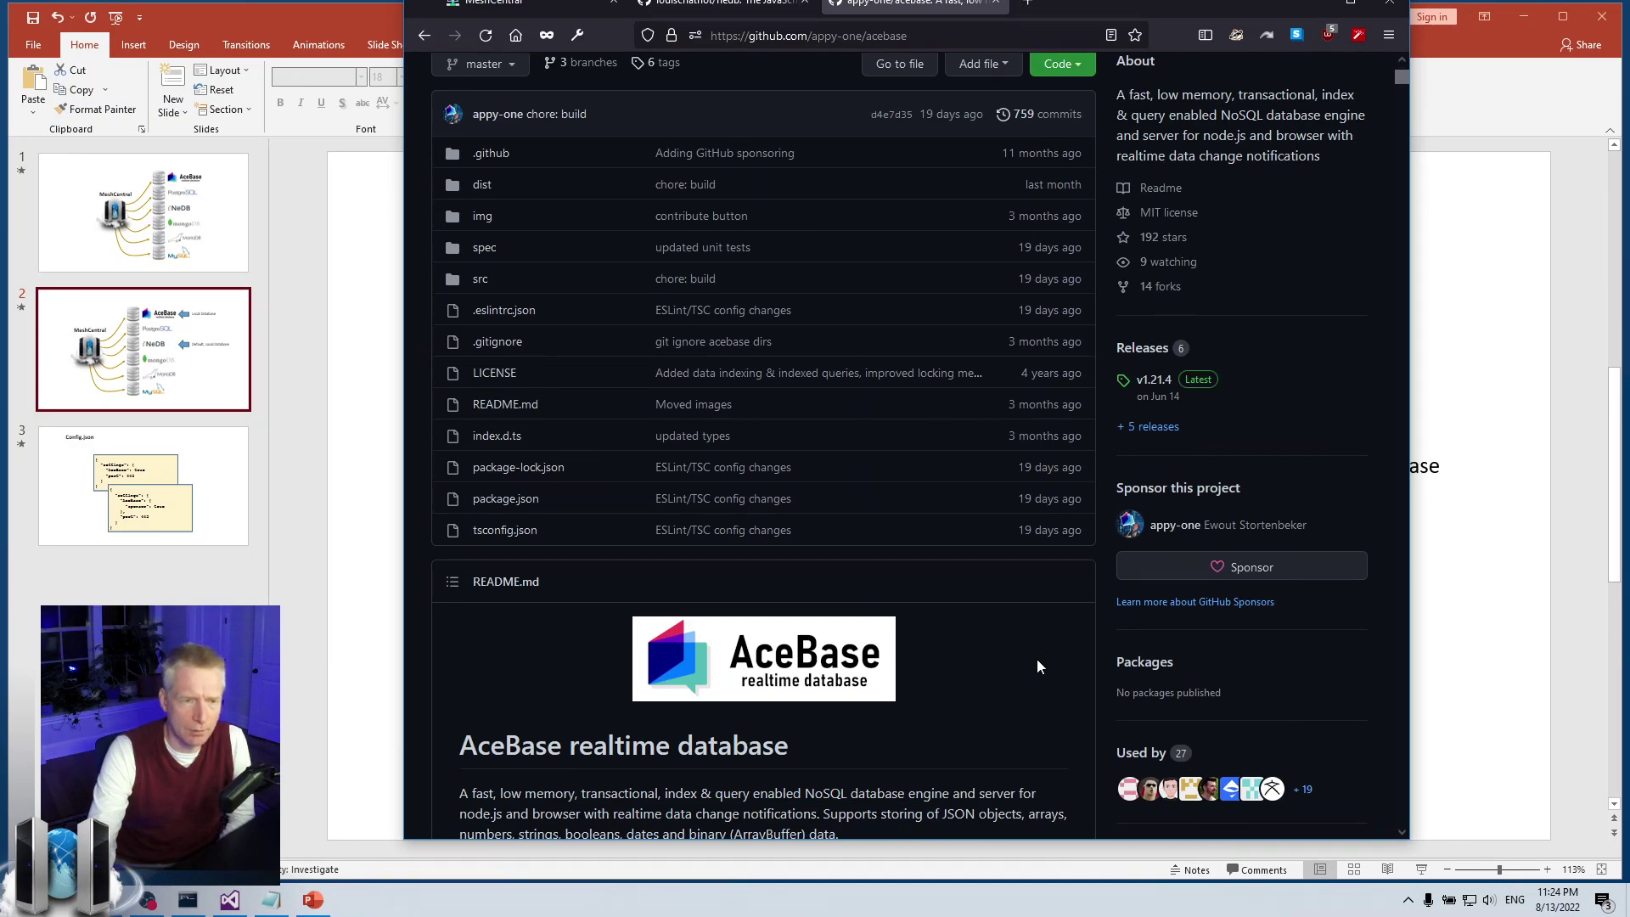
pyautogui.scroll(-6, 1038, 660)
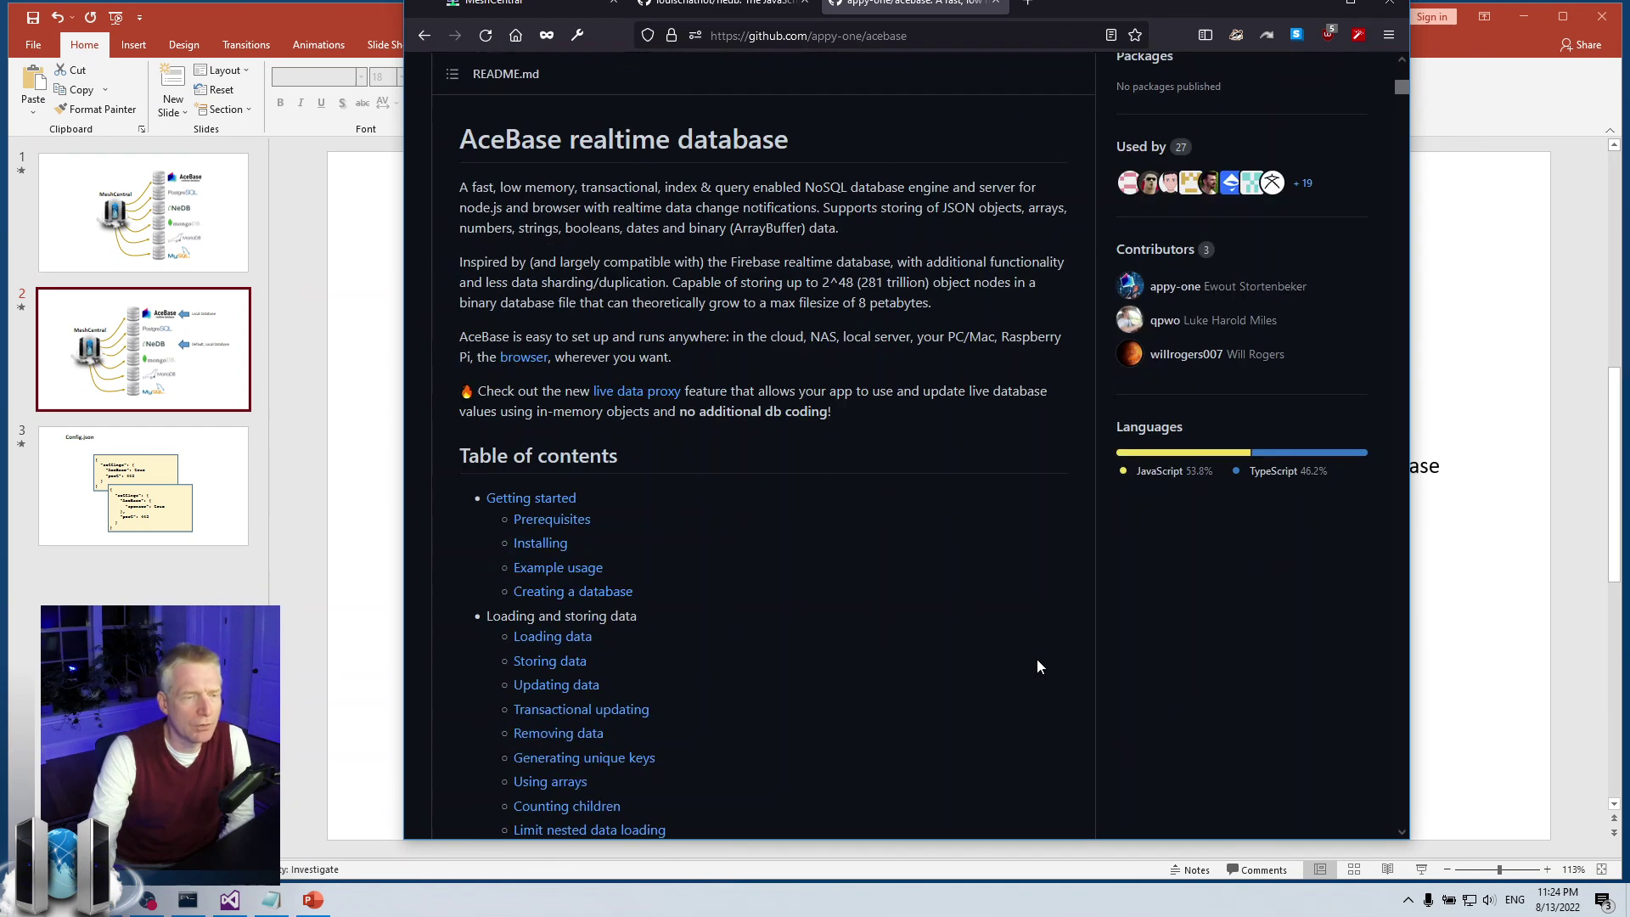
pyautogui.scroll(-9, 1037, 659)
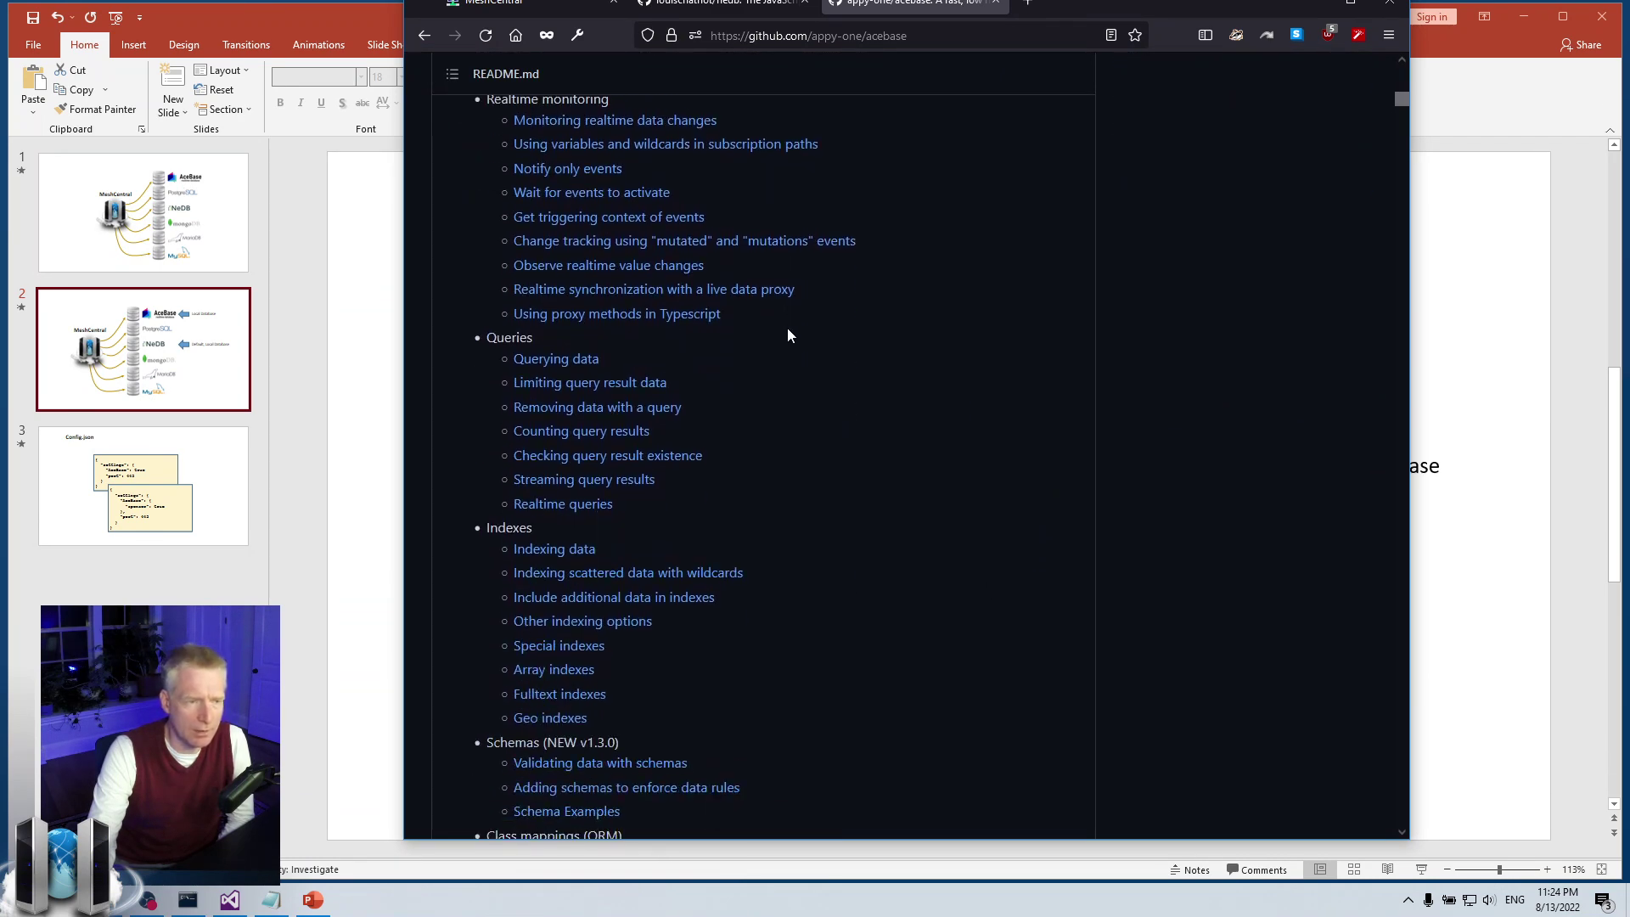
pyautogui.scroll(-1, 787, 336)
pyautogui.scroll(-6, 787, 336)
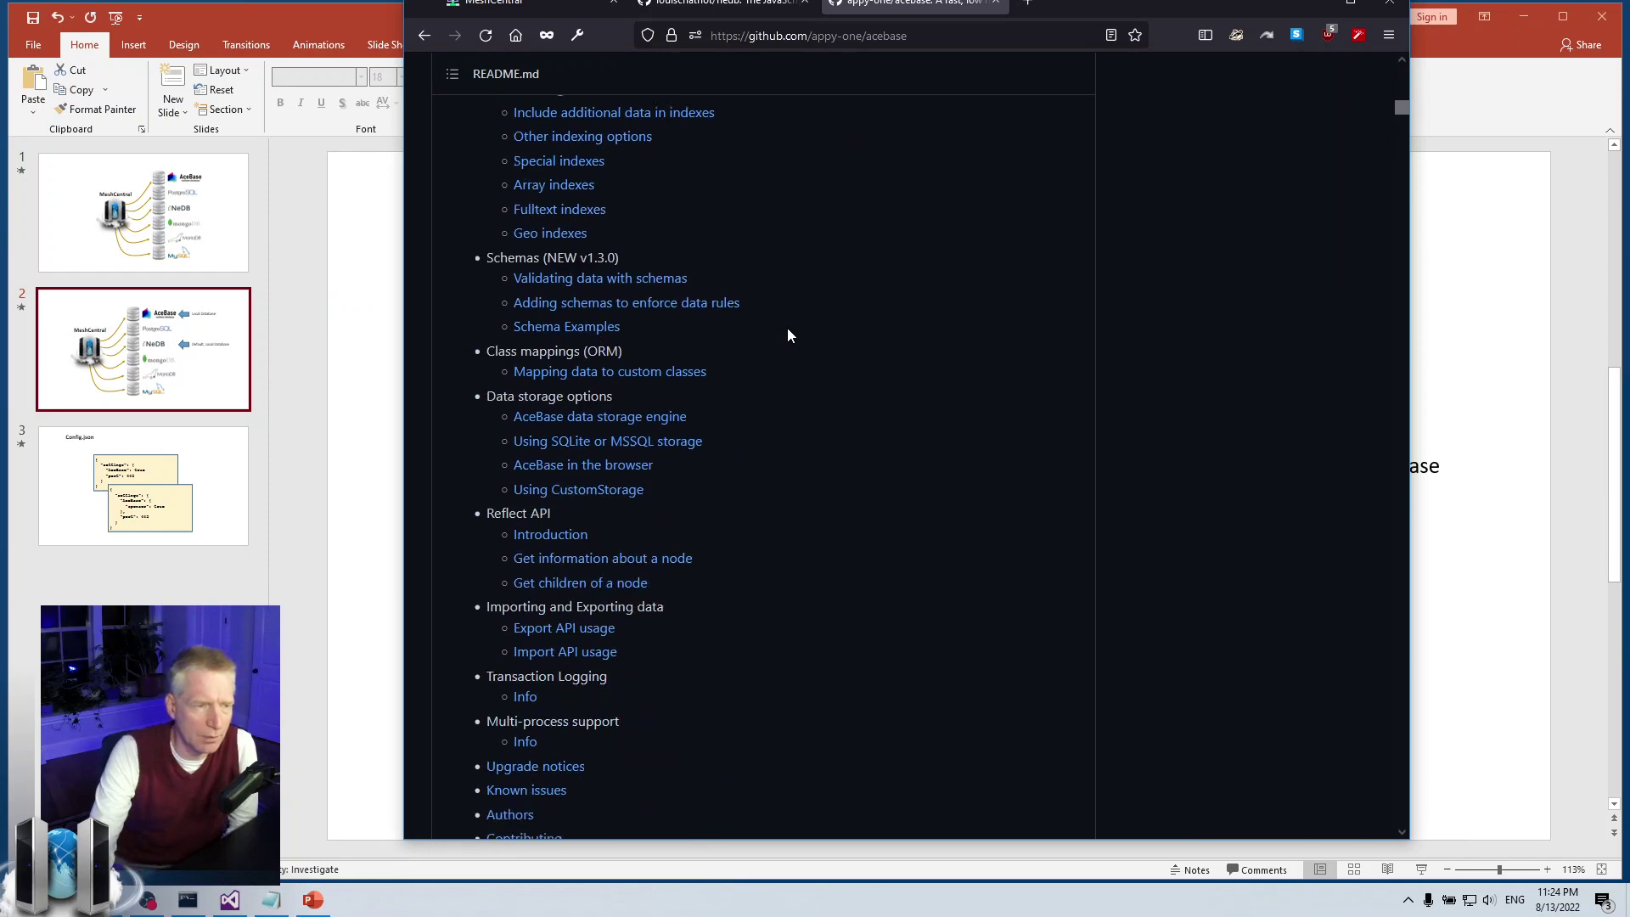
pyautogui.scroll(-4, 787, 336)
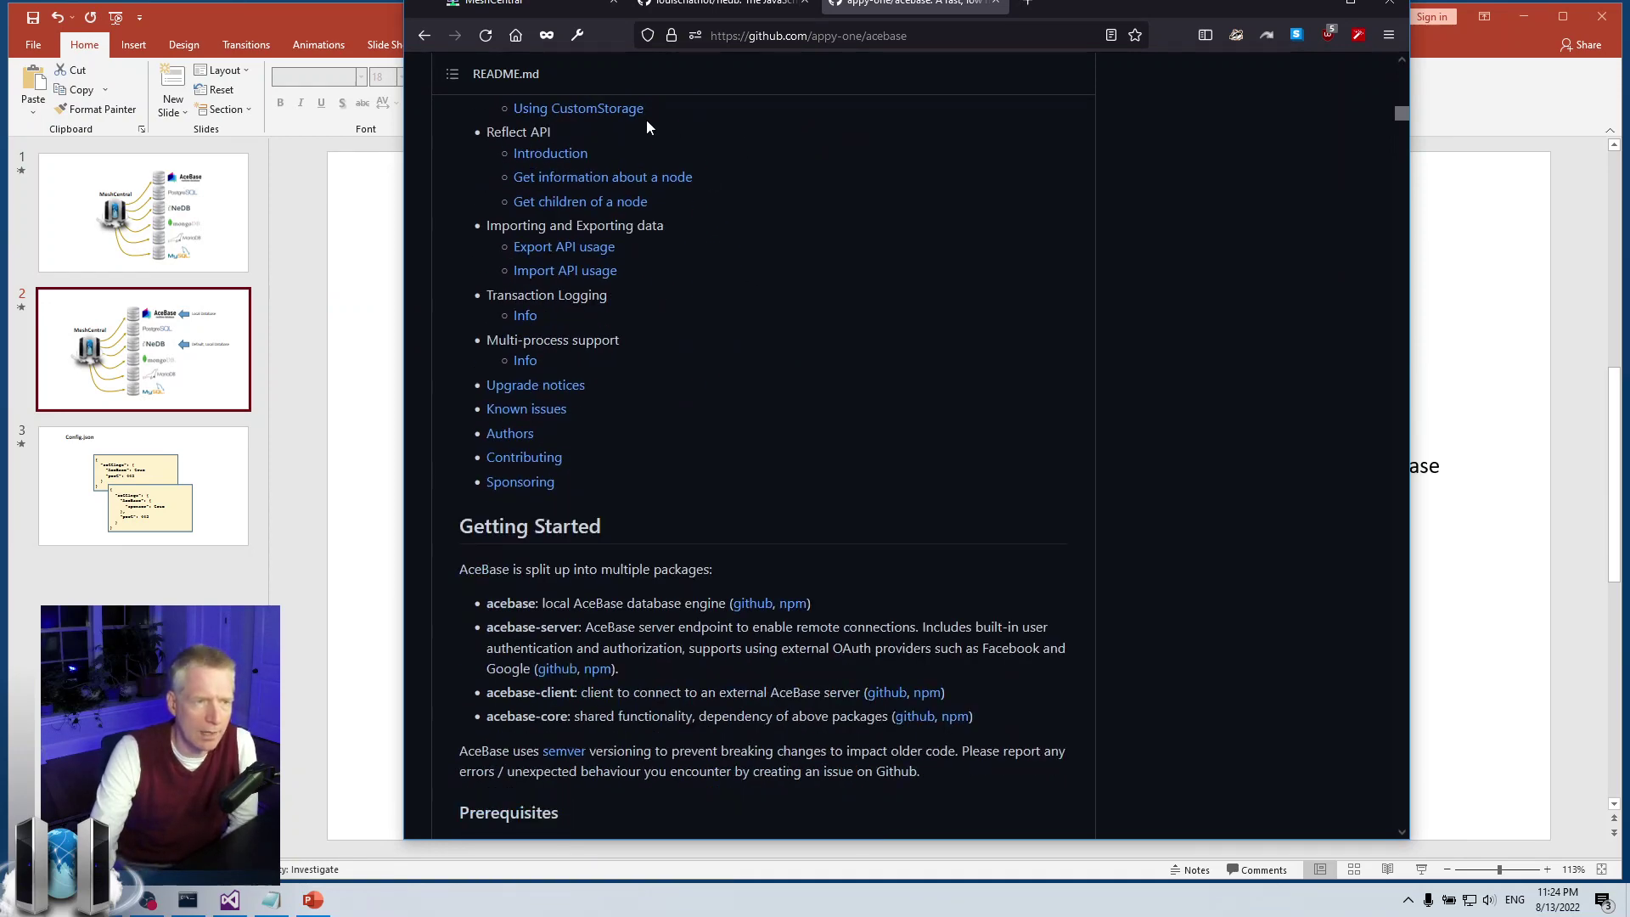
pyautogui.scroll(-3, 708, 477)
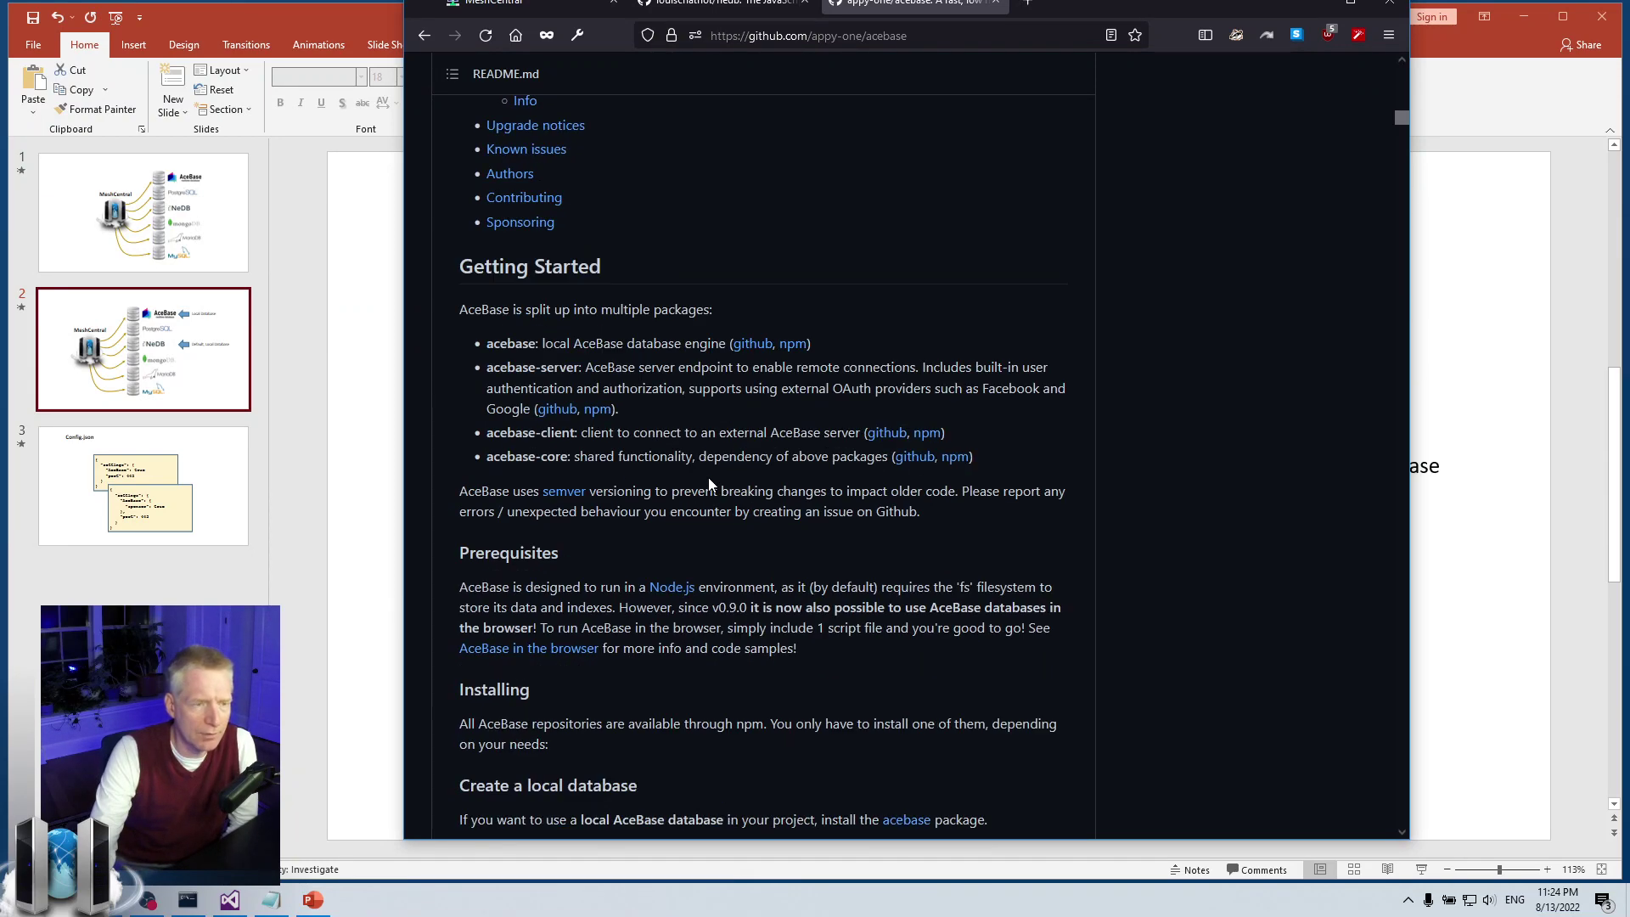
pyautogui.scroll(-9, 708, 477)
pyautogui.scroll(20, 708, 477)
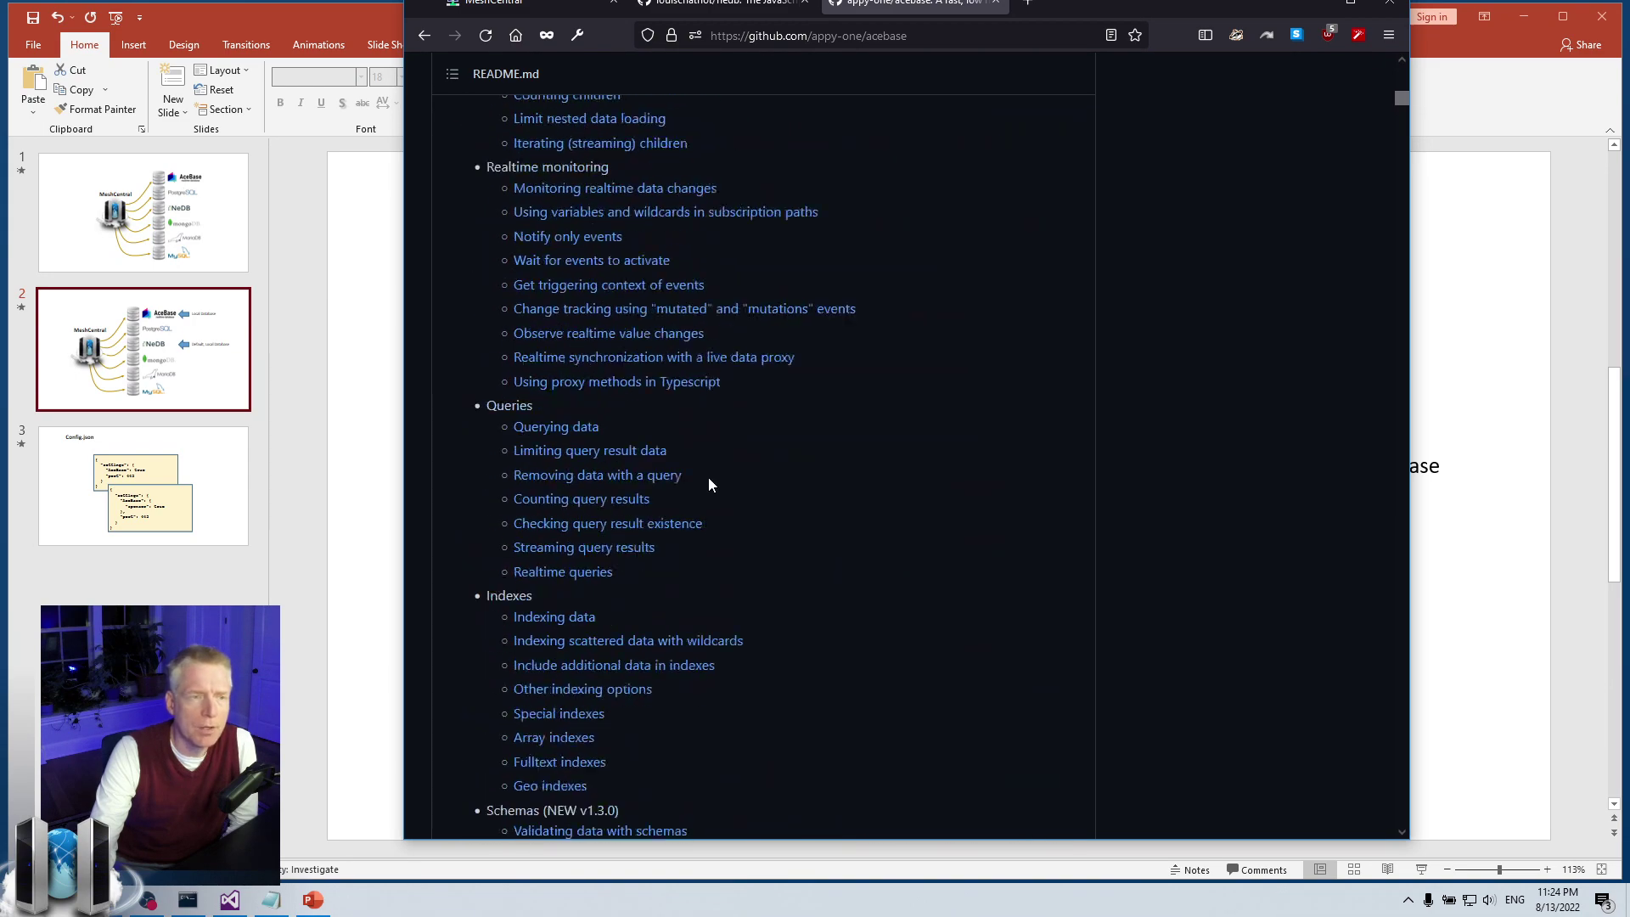
pyautogui.scroll(-3, 710, 484)
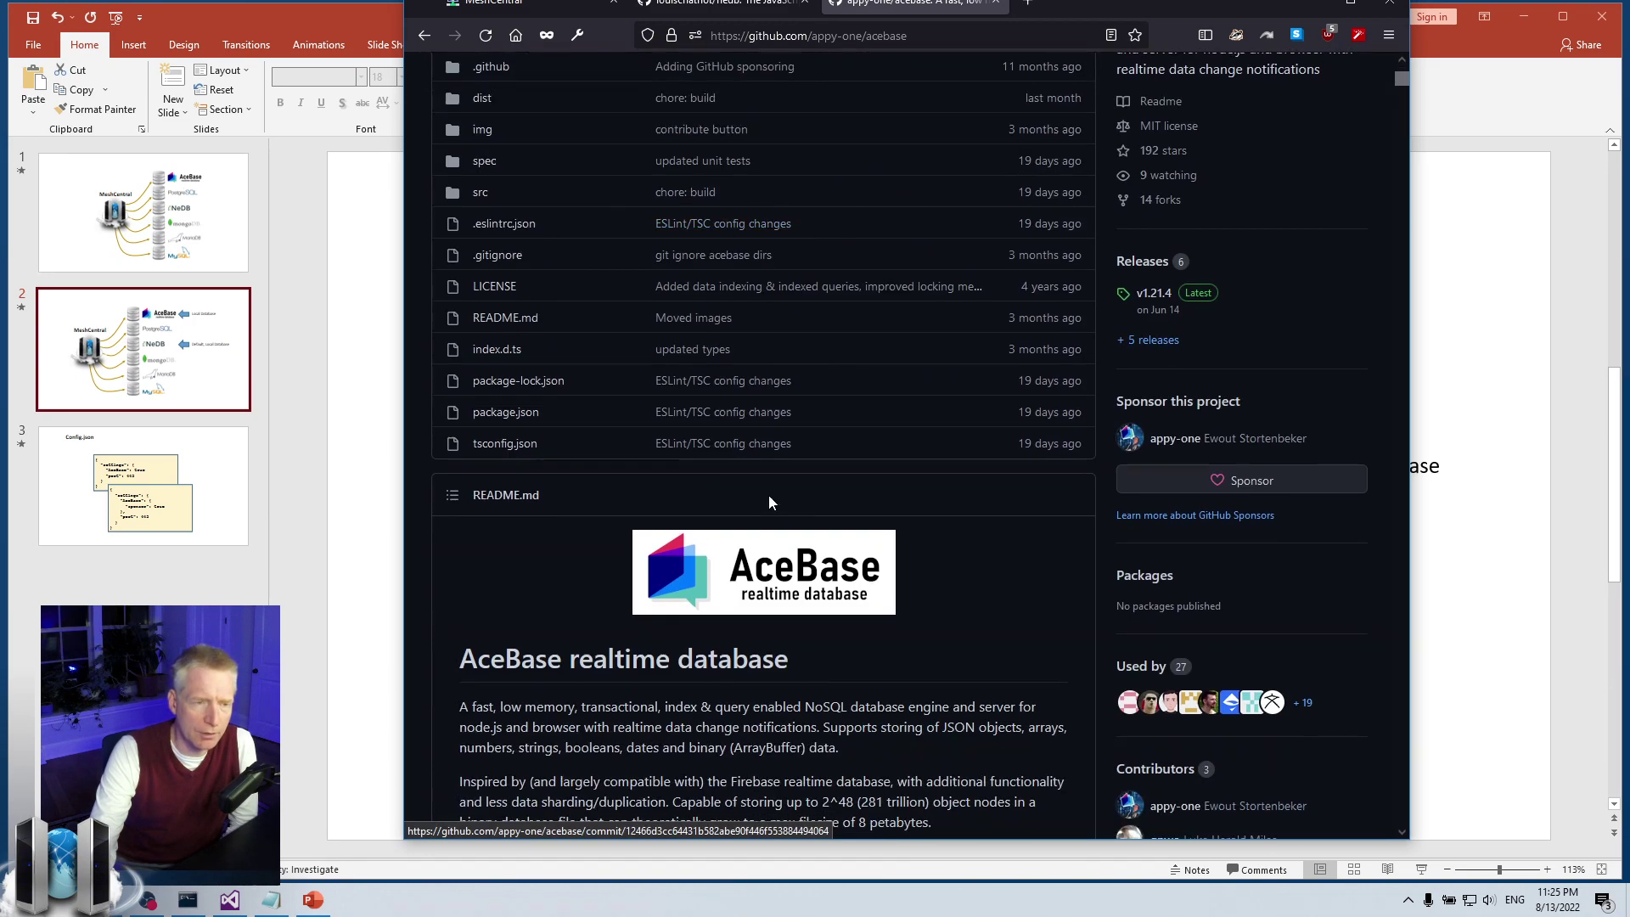
pyautogui.scroll(-2, 1007, 576)
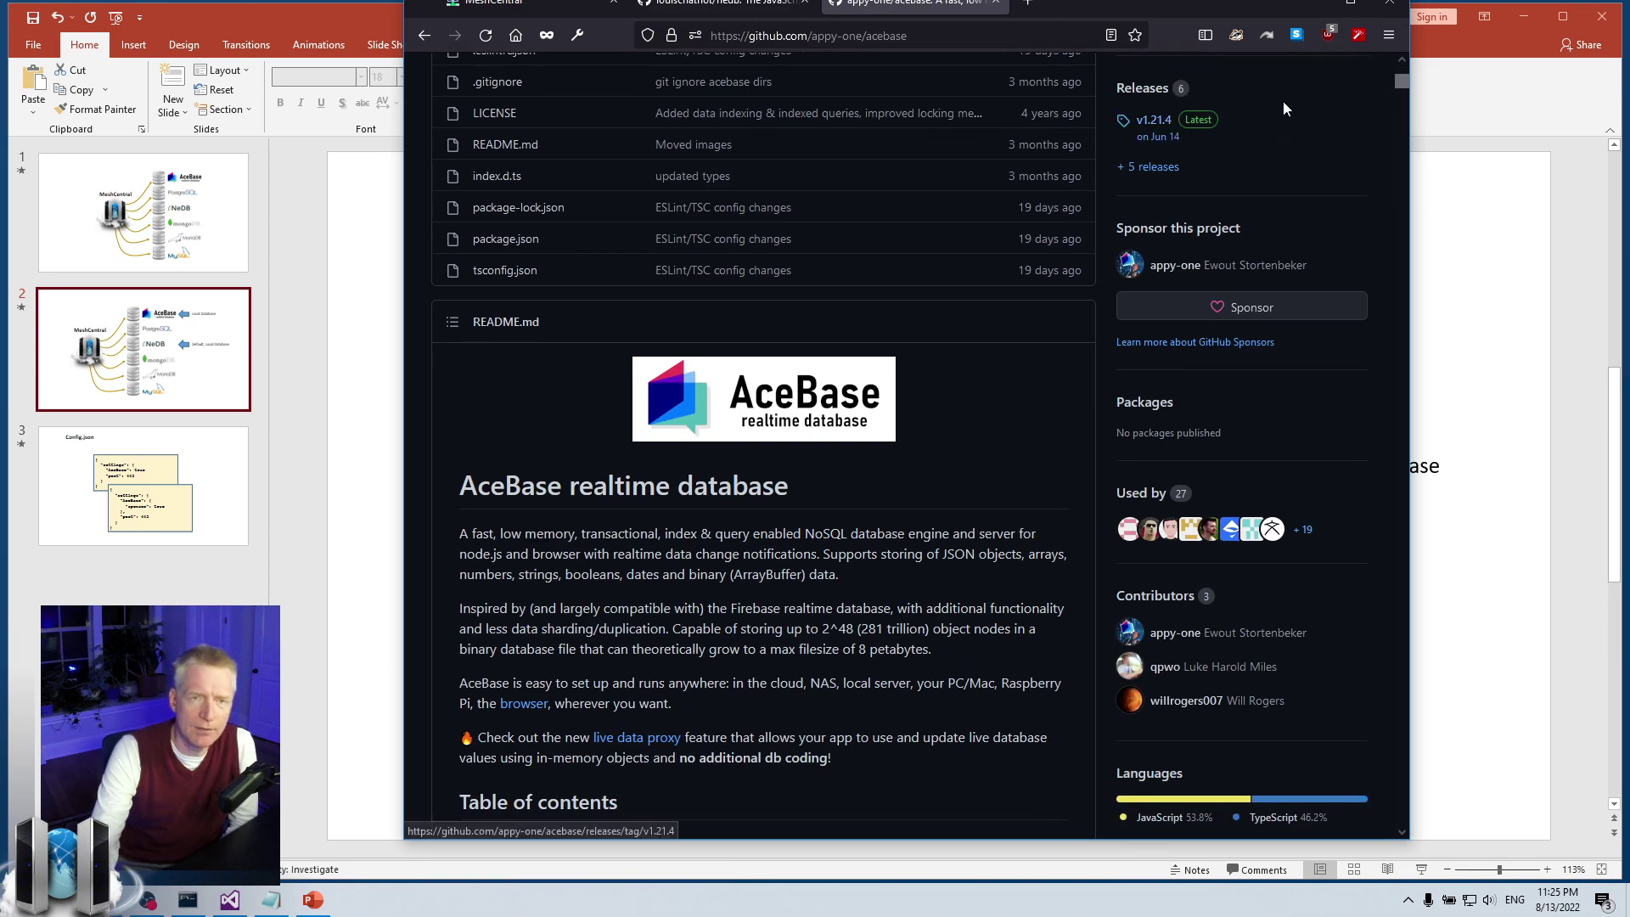
# Step: Minimize the AceBase GitHub browser window to return to slide 2
pyautogui.click(1319, 4)
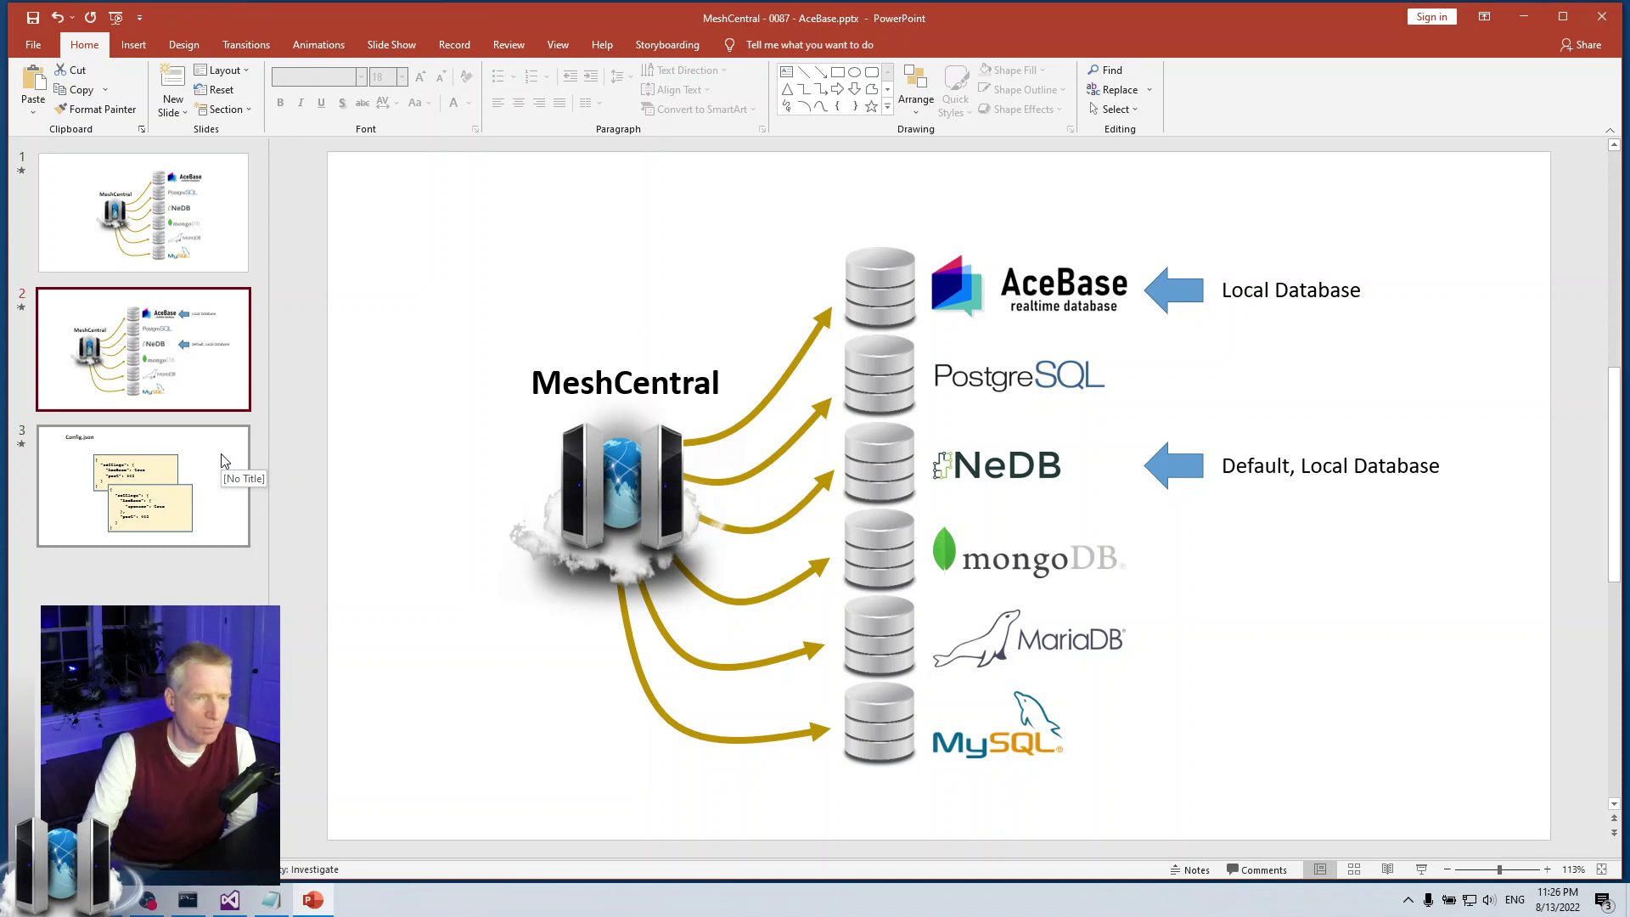
# Step: Show the Config.json slide, then minimize PowerPoint and restore the MeshCentral Command Prompt window
pyautogui.click(221, 459)
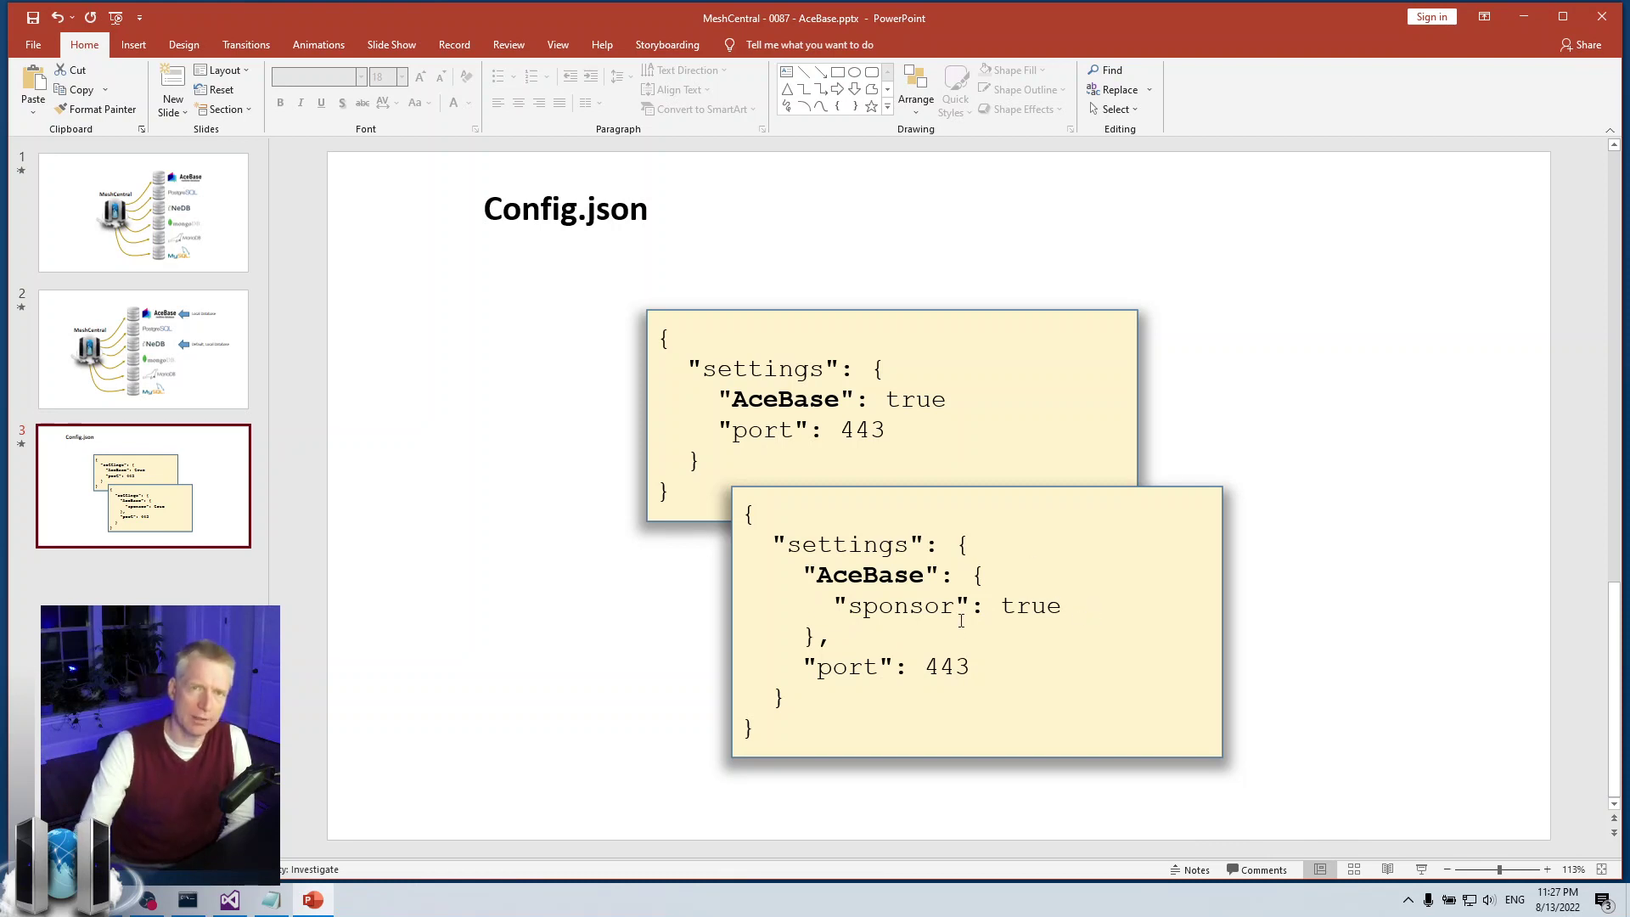
pyautogui.click(1519, 21)
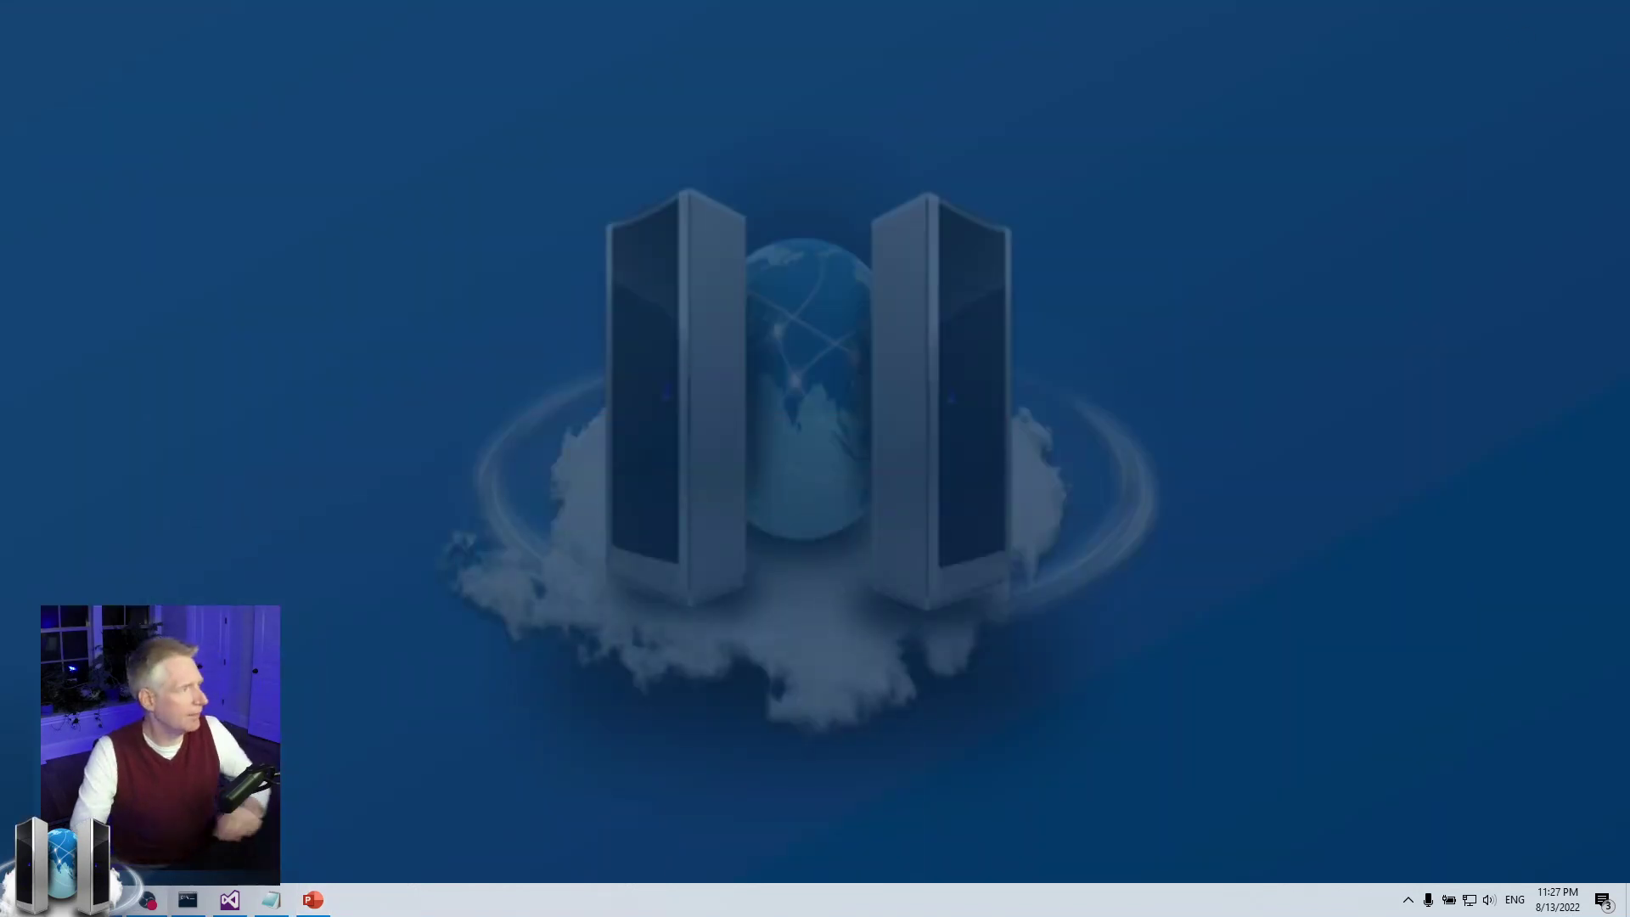
pyautogui.click(188, 900)
pyautogui.moveTo(333, 12); pyautogui.dragTo(275, 41)
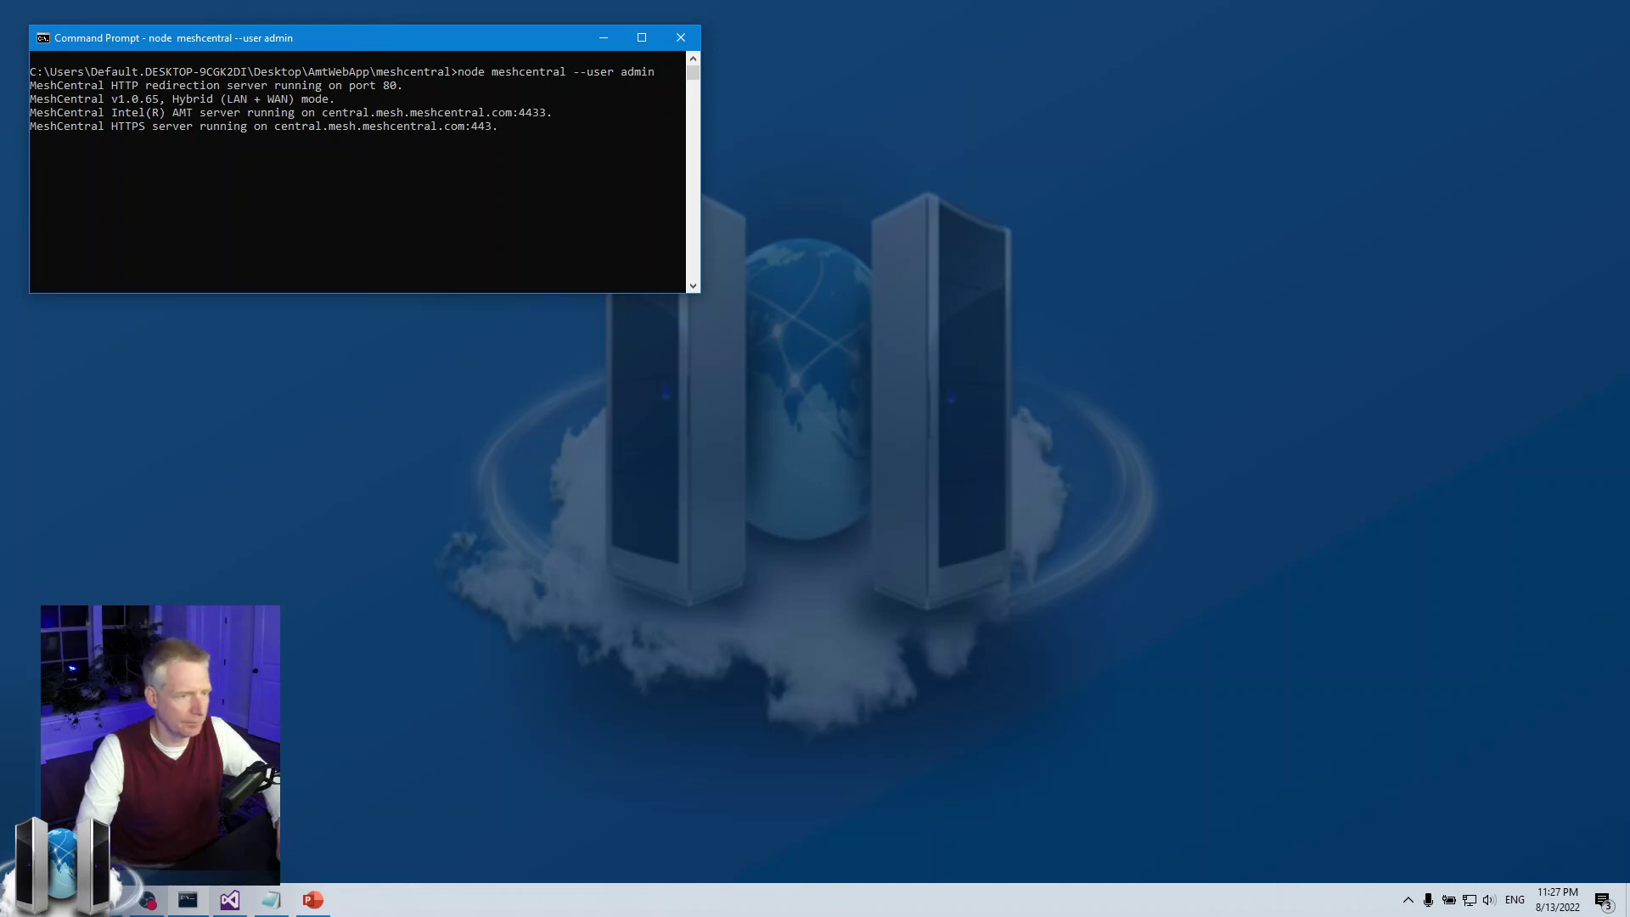
# Step: On the MeshCentral page, open AmtMachine15's Desktop view, connect, then disconnect
pyautogui.hotkey('alt', 'Tab')
pyautogui.hotkey('ctrl', 'Tab')
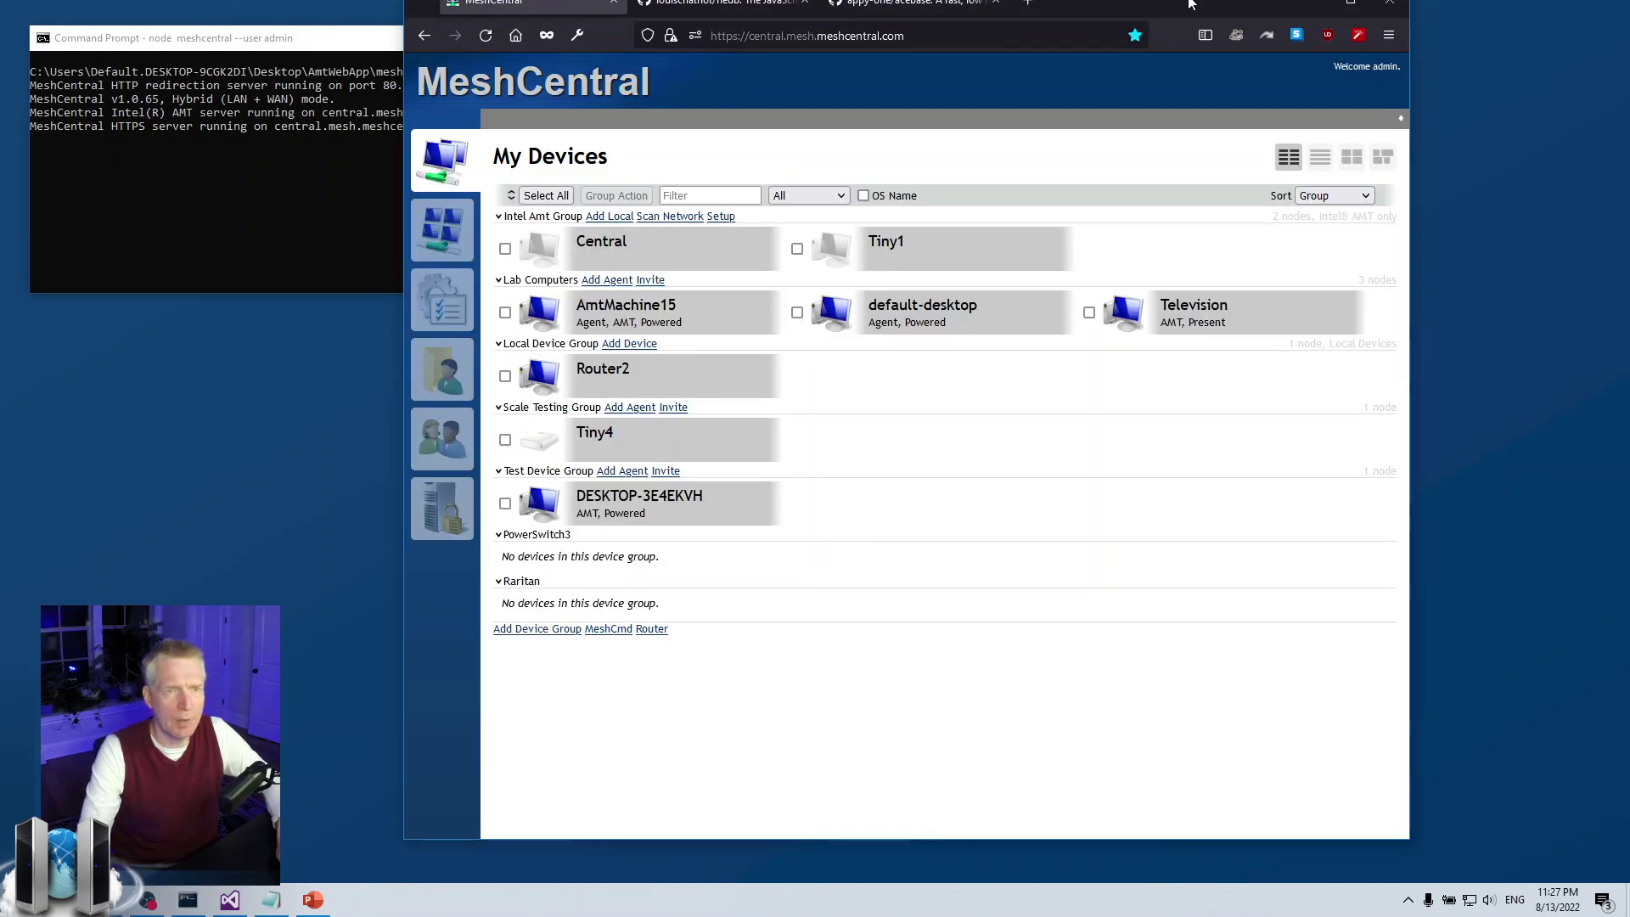
pyautogui.moveTo(1188, 4); pyautogui.dragTo(1360, 11)
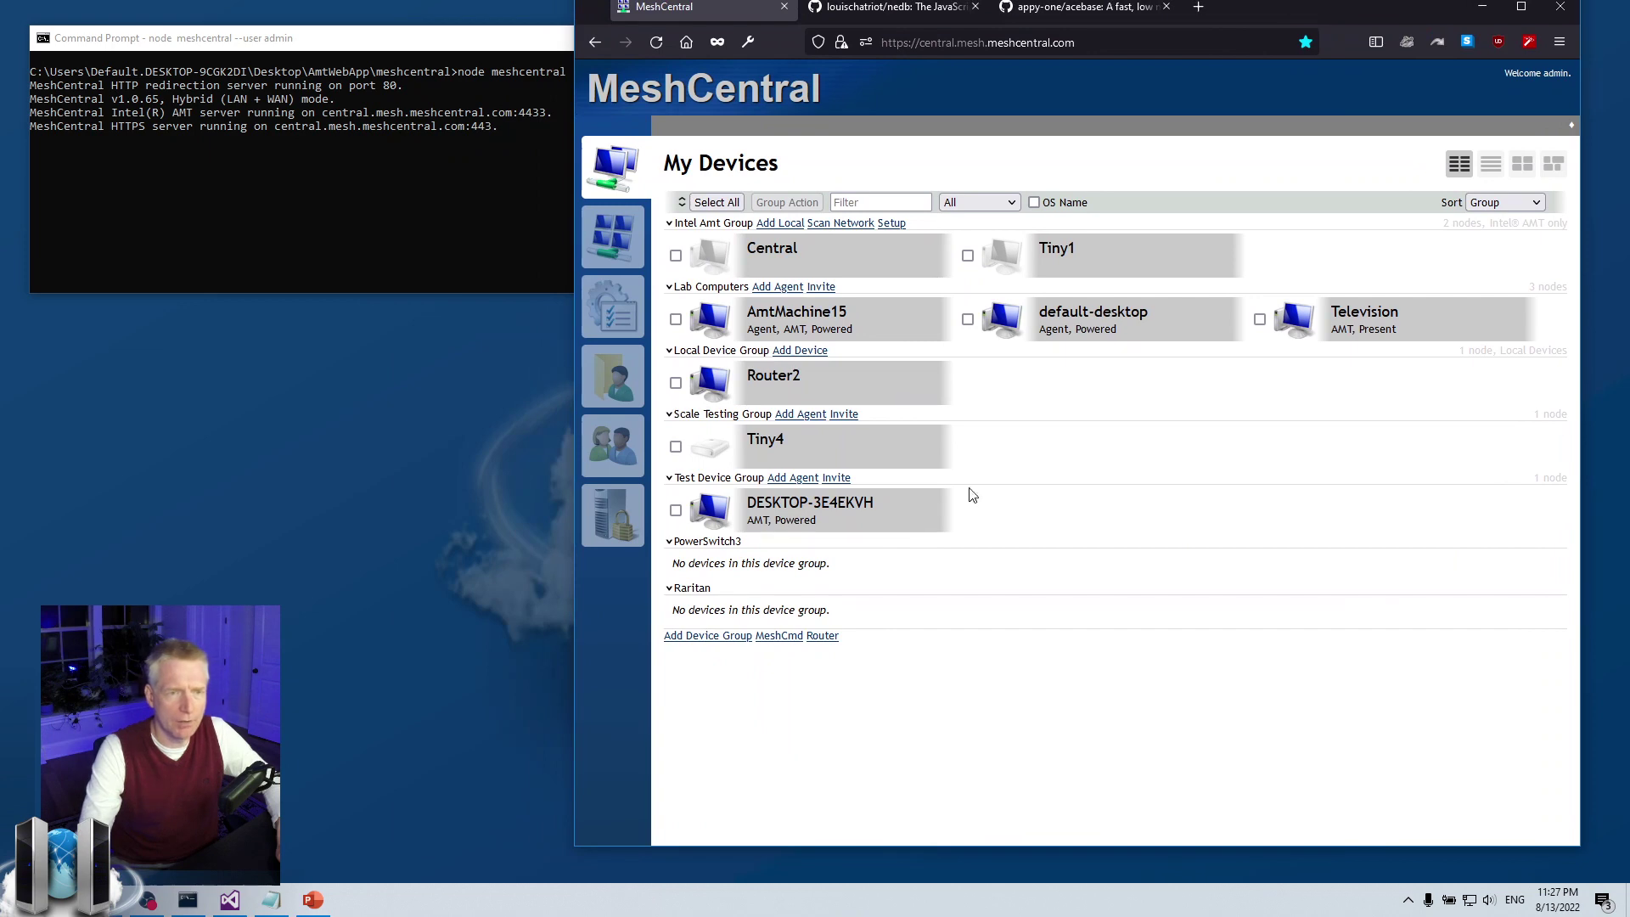
pyautogui.click(851, 335)
pyautogui.click(778, 125)
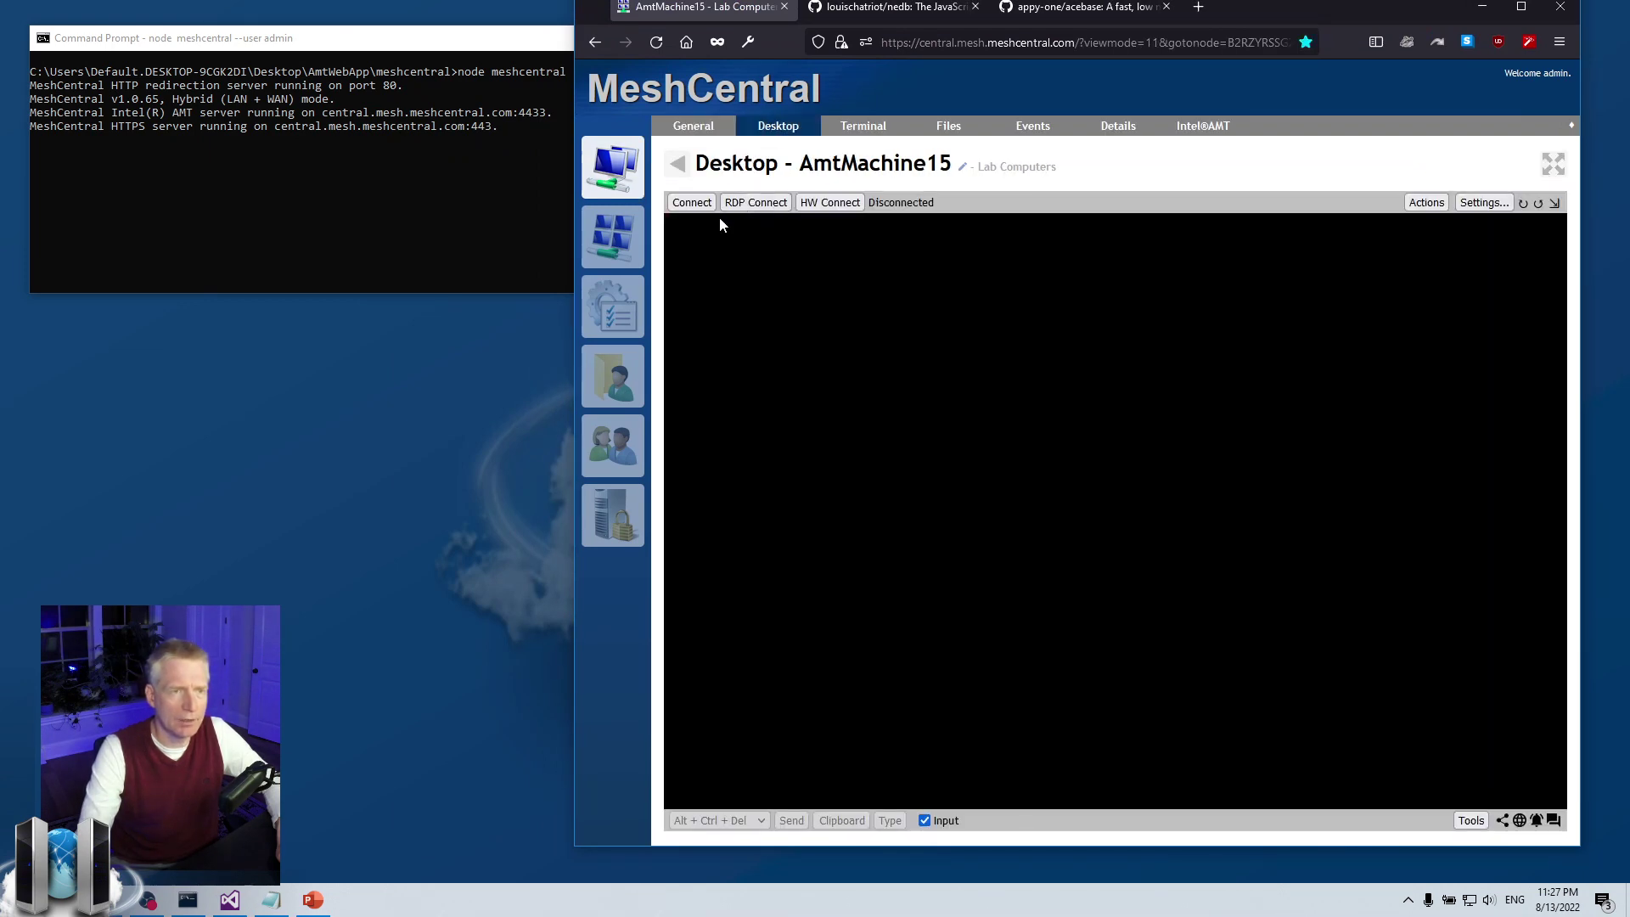
pyautogui.click(695, 204)
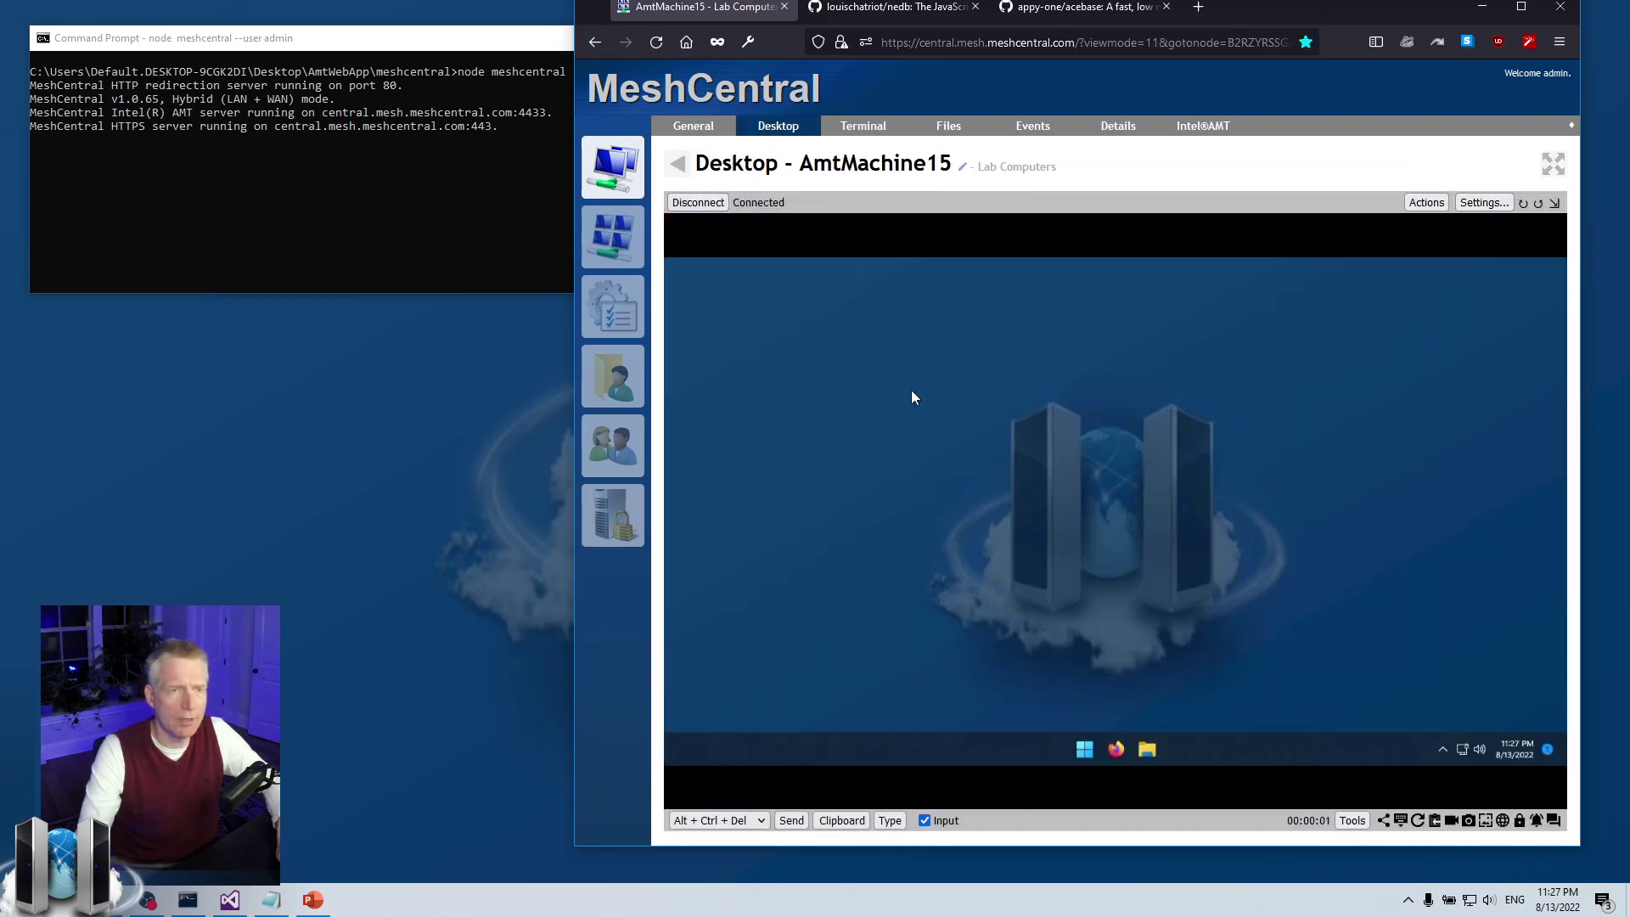
pyautogui.click(698, 202)
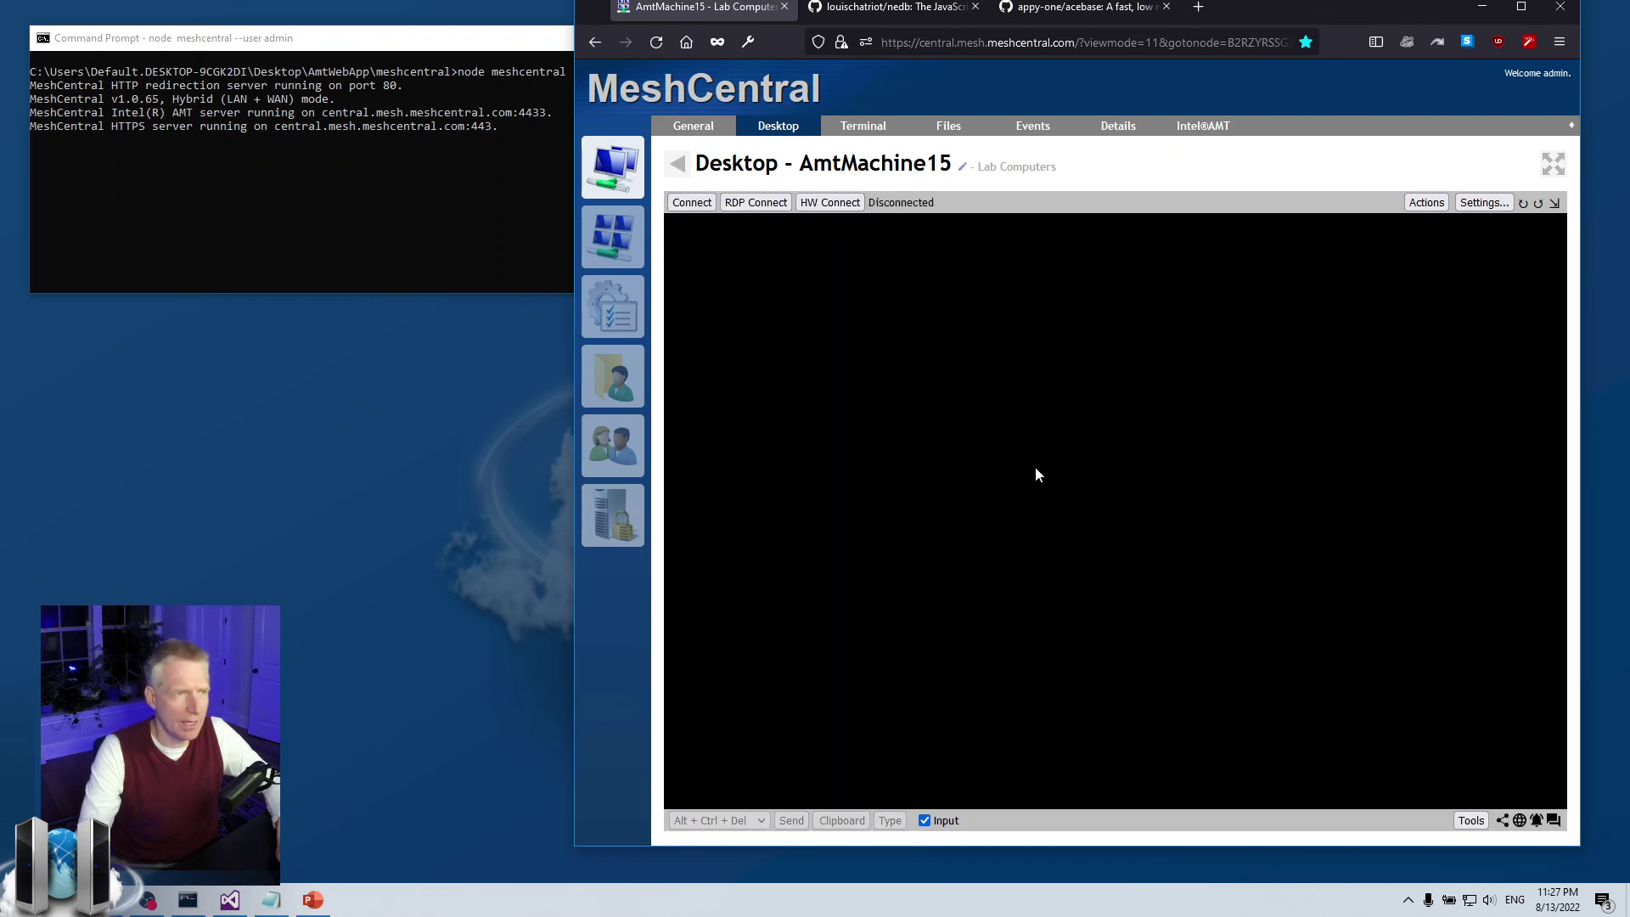
# Step: Run info in the My Server console and highlight the "database": "NeDB" output line
pyautogui.click(617, 524)
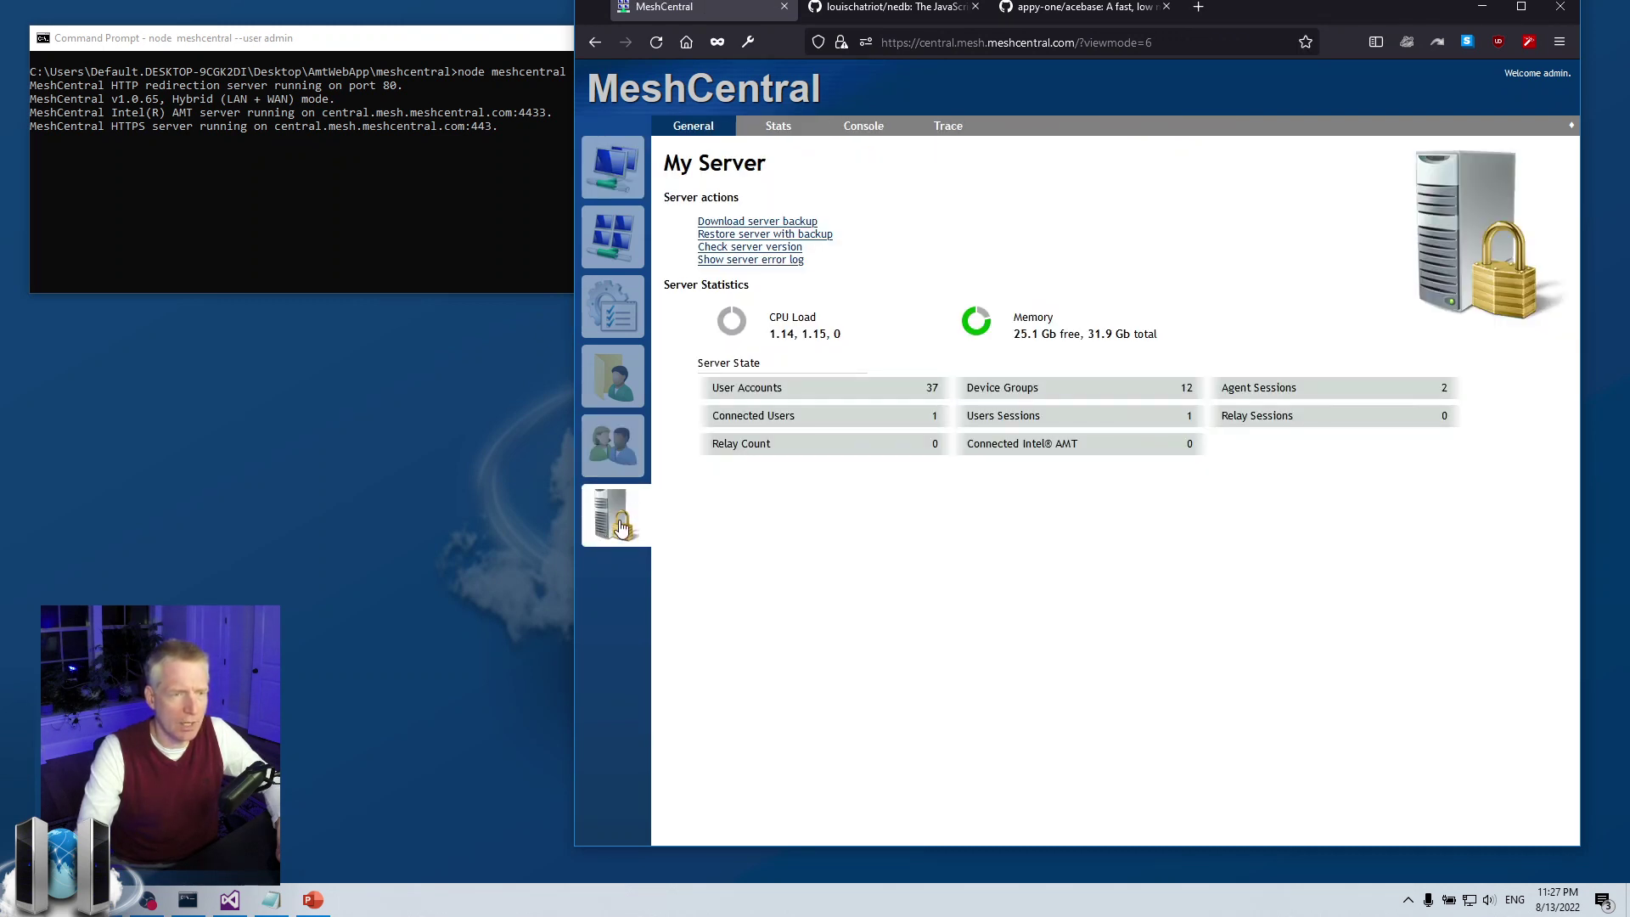
pyautogui.click(881, 128)
pyautogui.write('info')
pyautogui.press('Return')
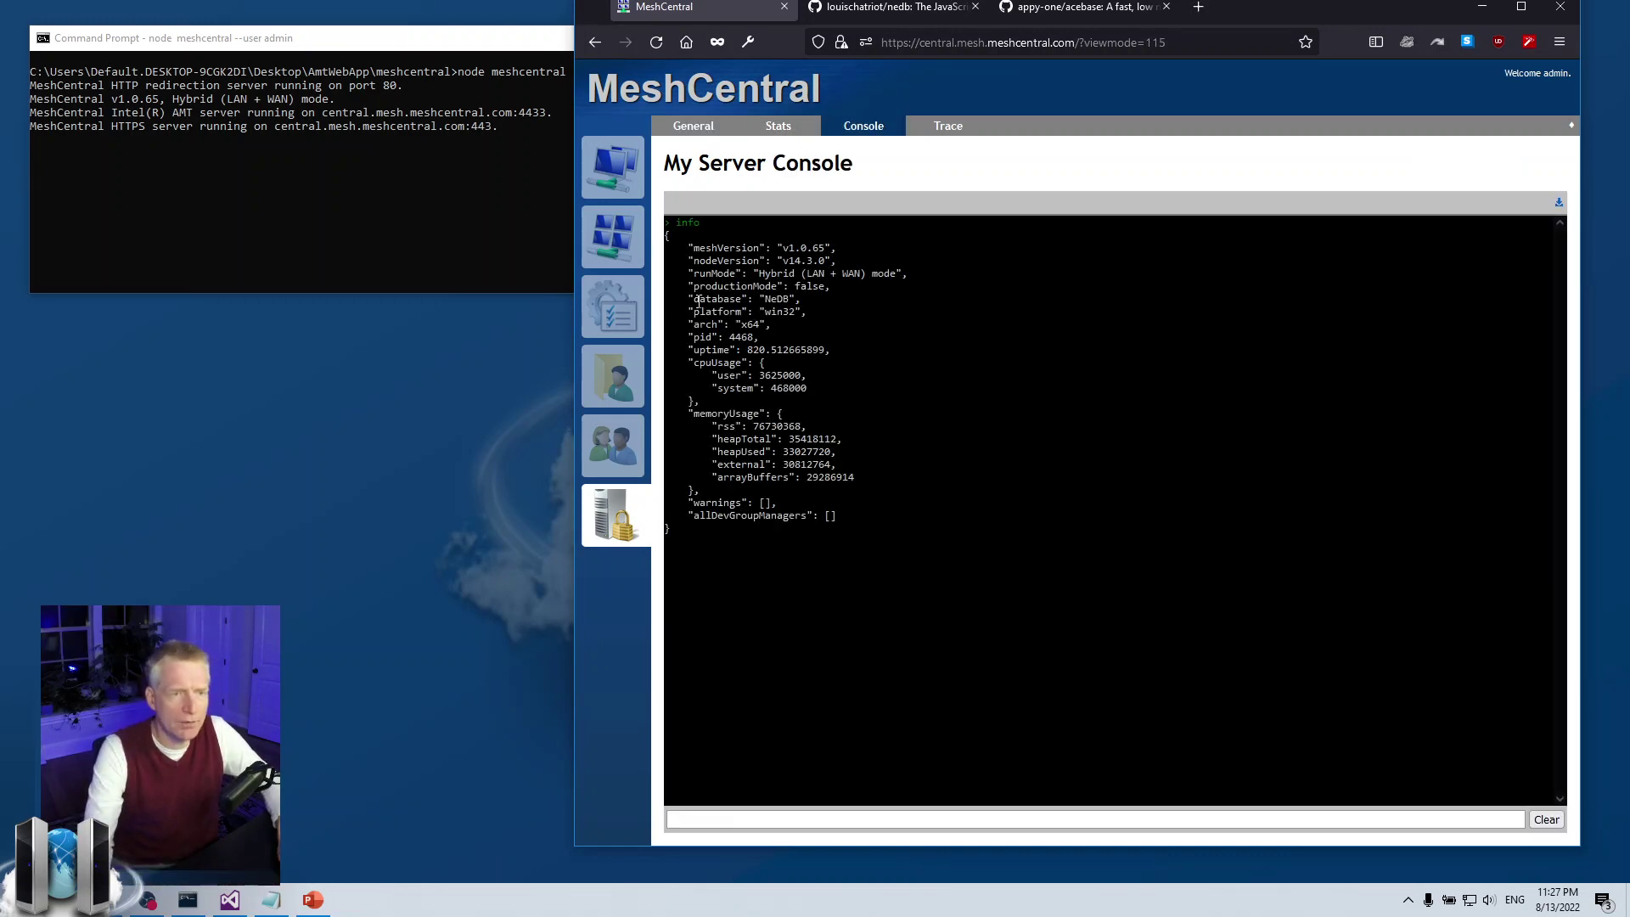
pyautogui.moveTo(690, 303); pyautogui.dragTo(812, 306)
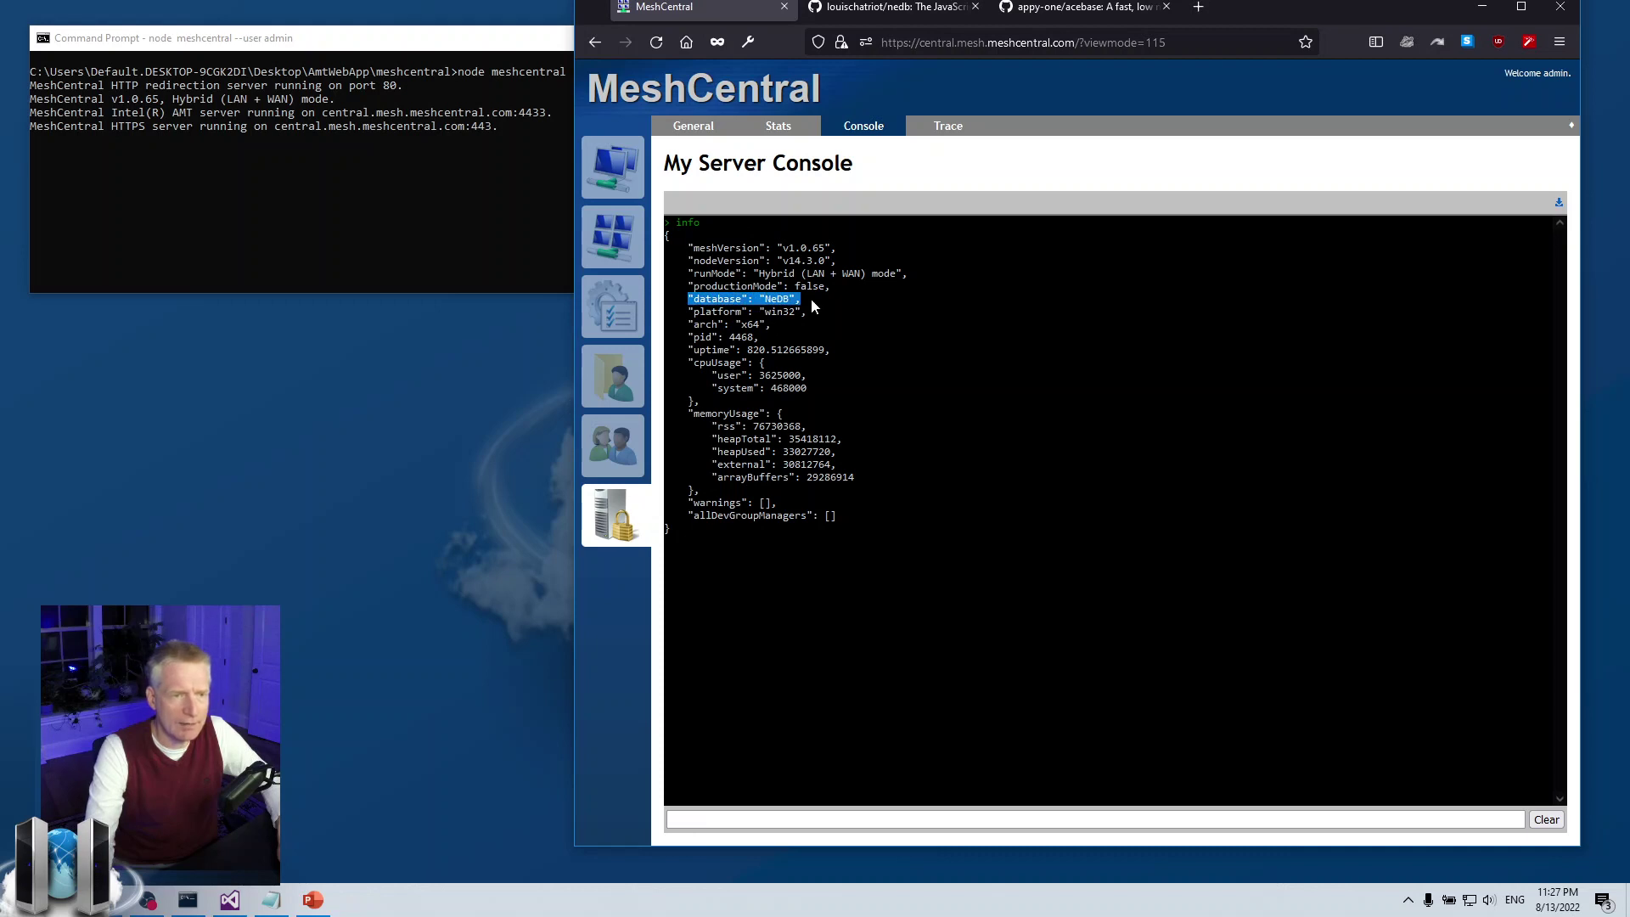
pyautogui.click(815, 308)
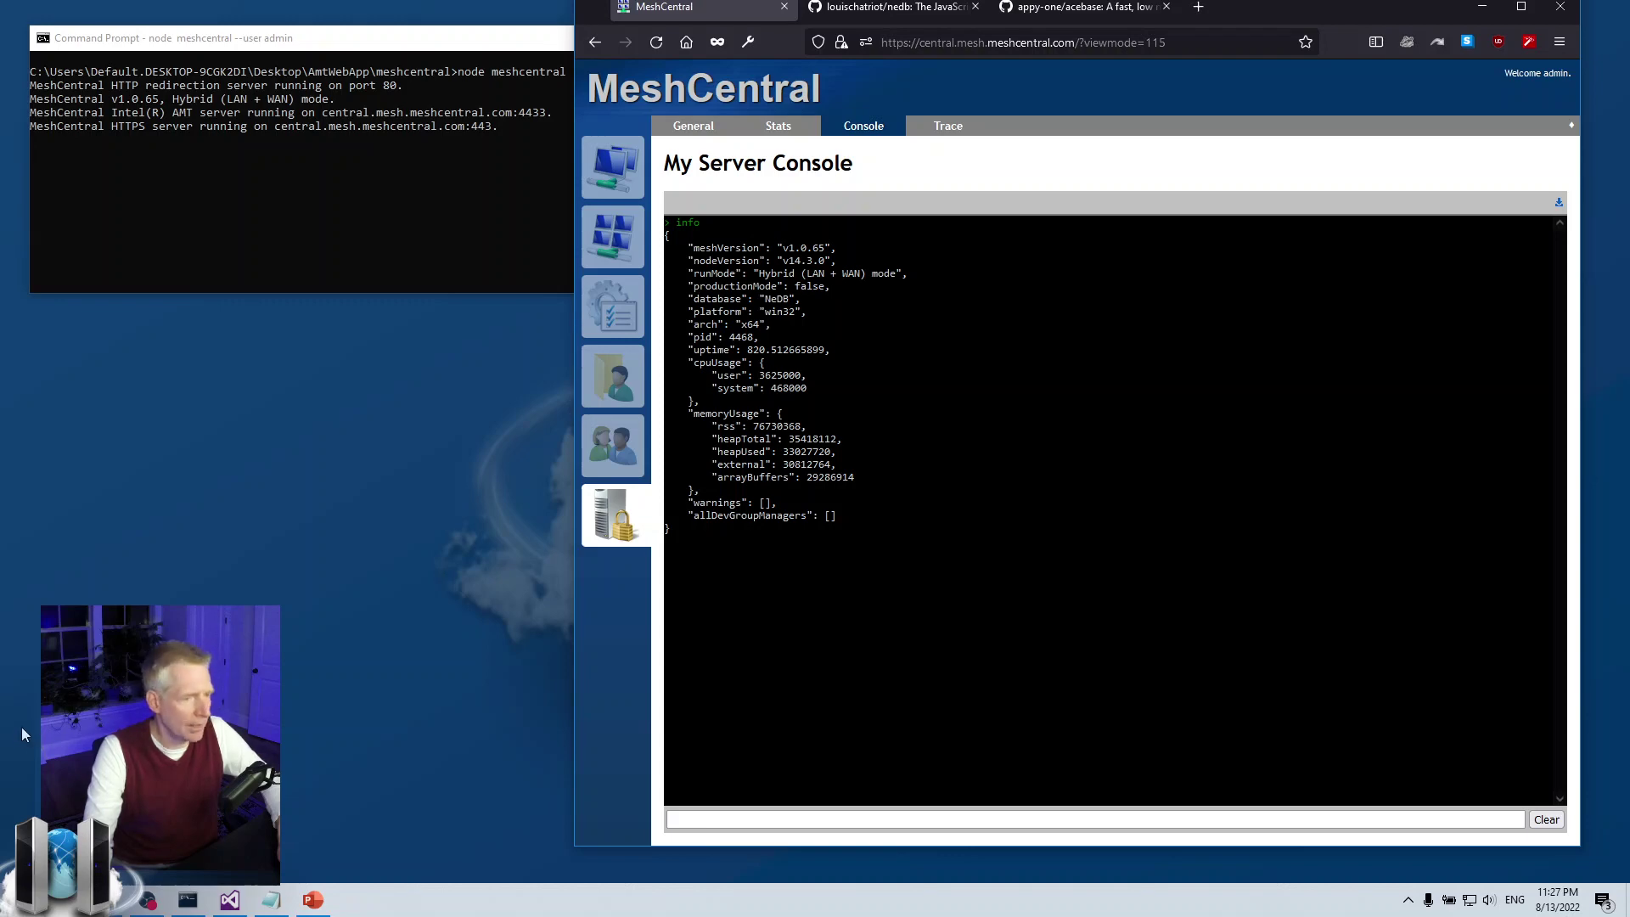
pyautogui.click(229, 900)
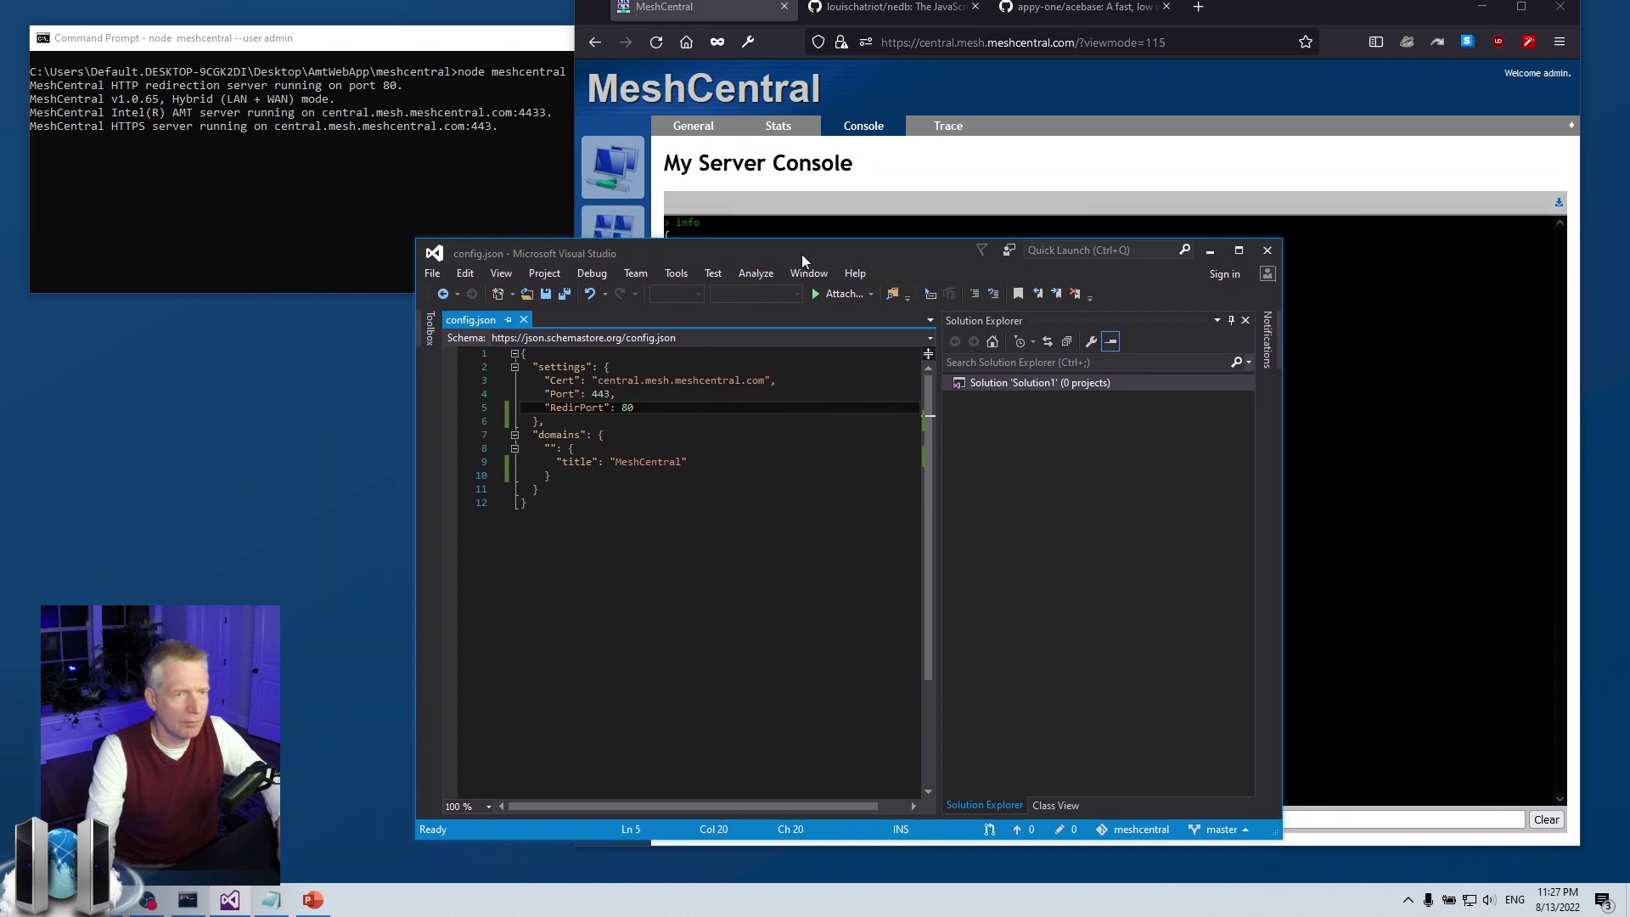
# Step: Paste "AceBase": true with a trailing comma after the Cert line in config.json's settings
pyautogui.moveTo(802, 253); pyautogui.dragTo(741, 240)
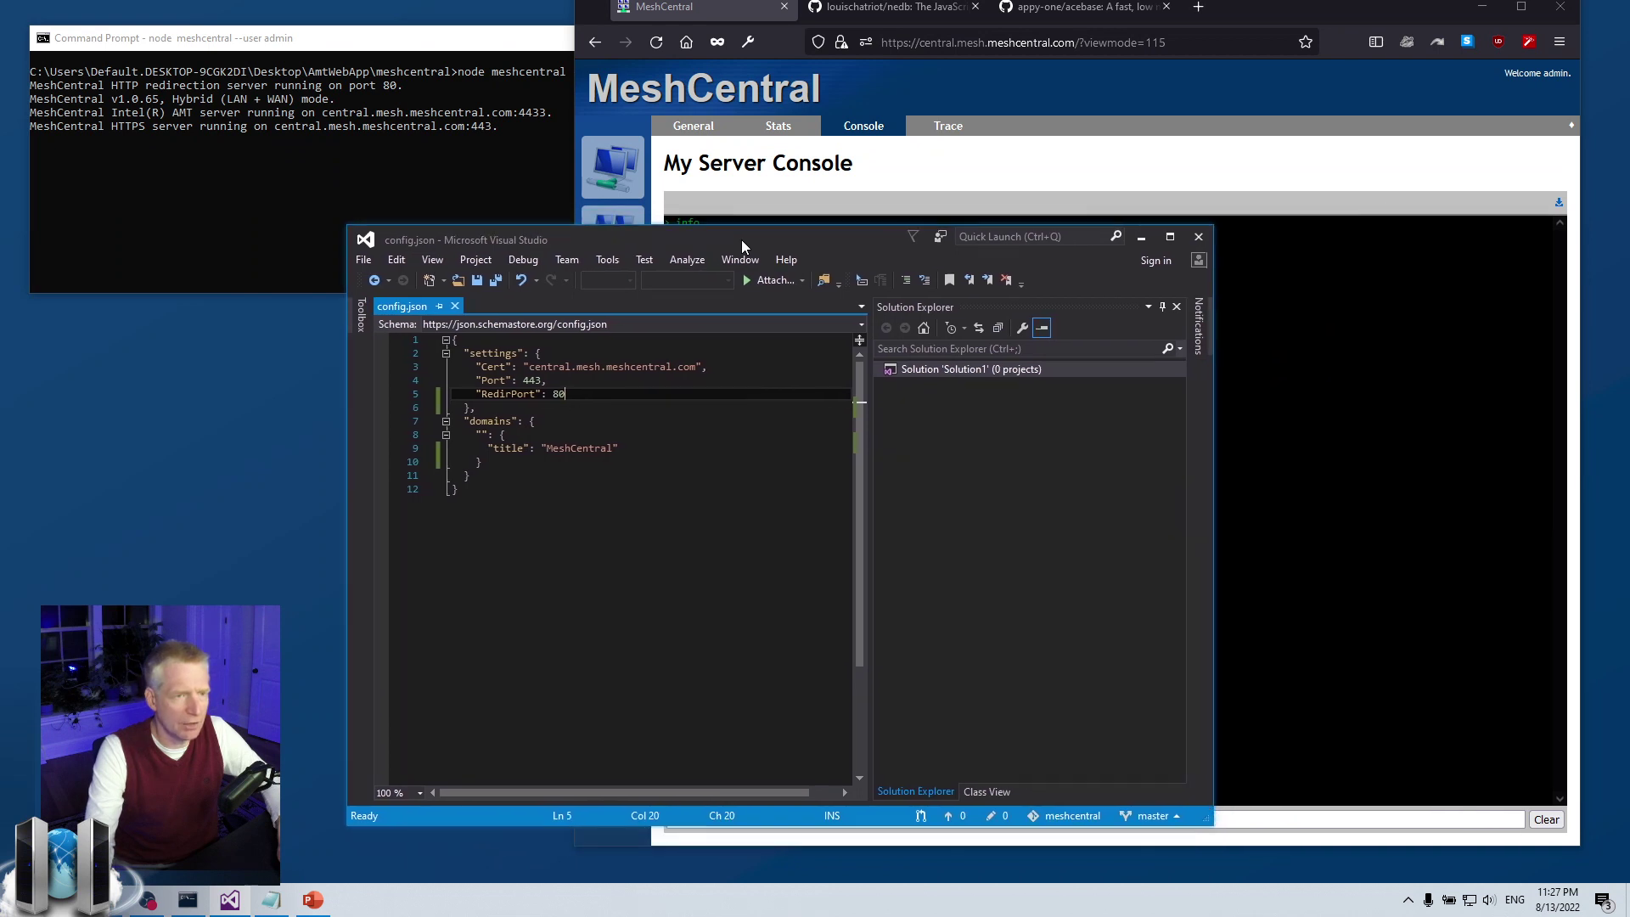
pyautogui.click(481, 462)
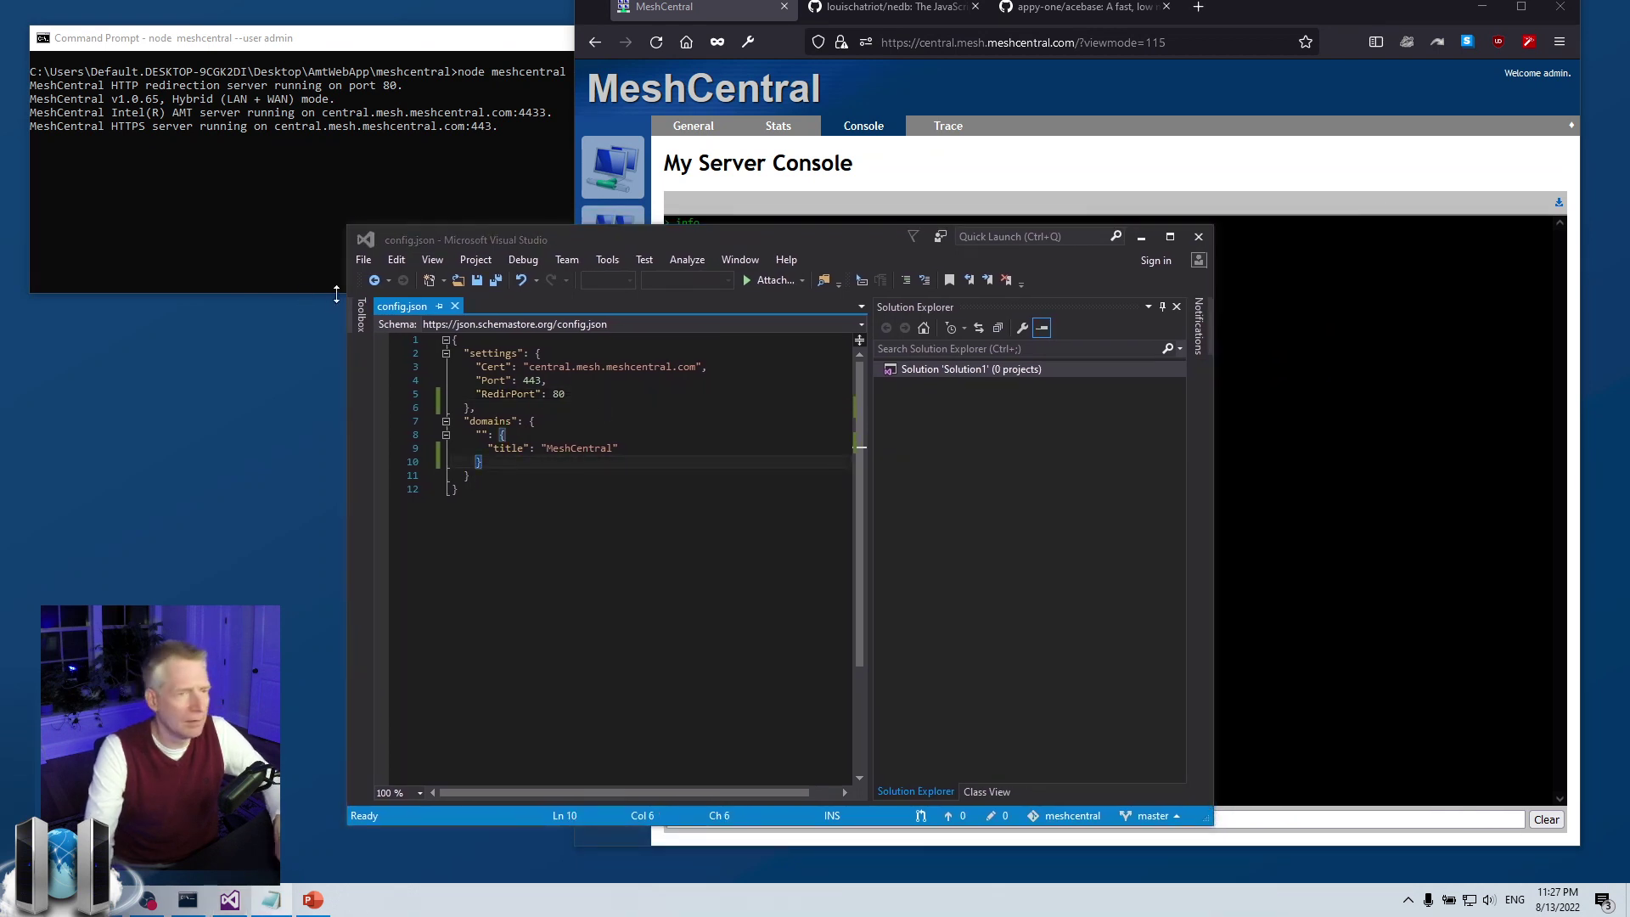
pyautogui.click(593, 367)
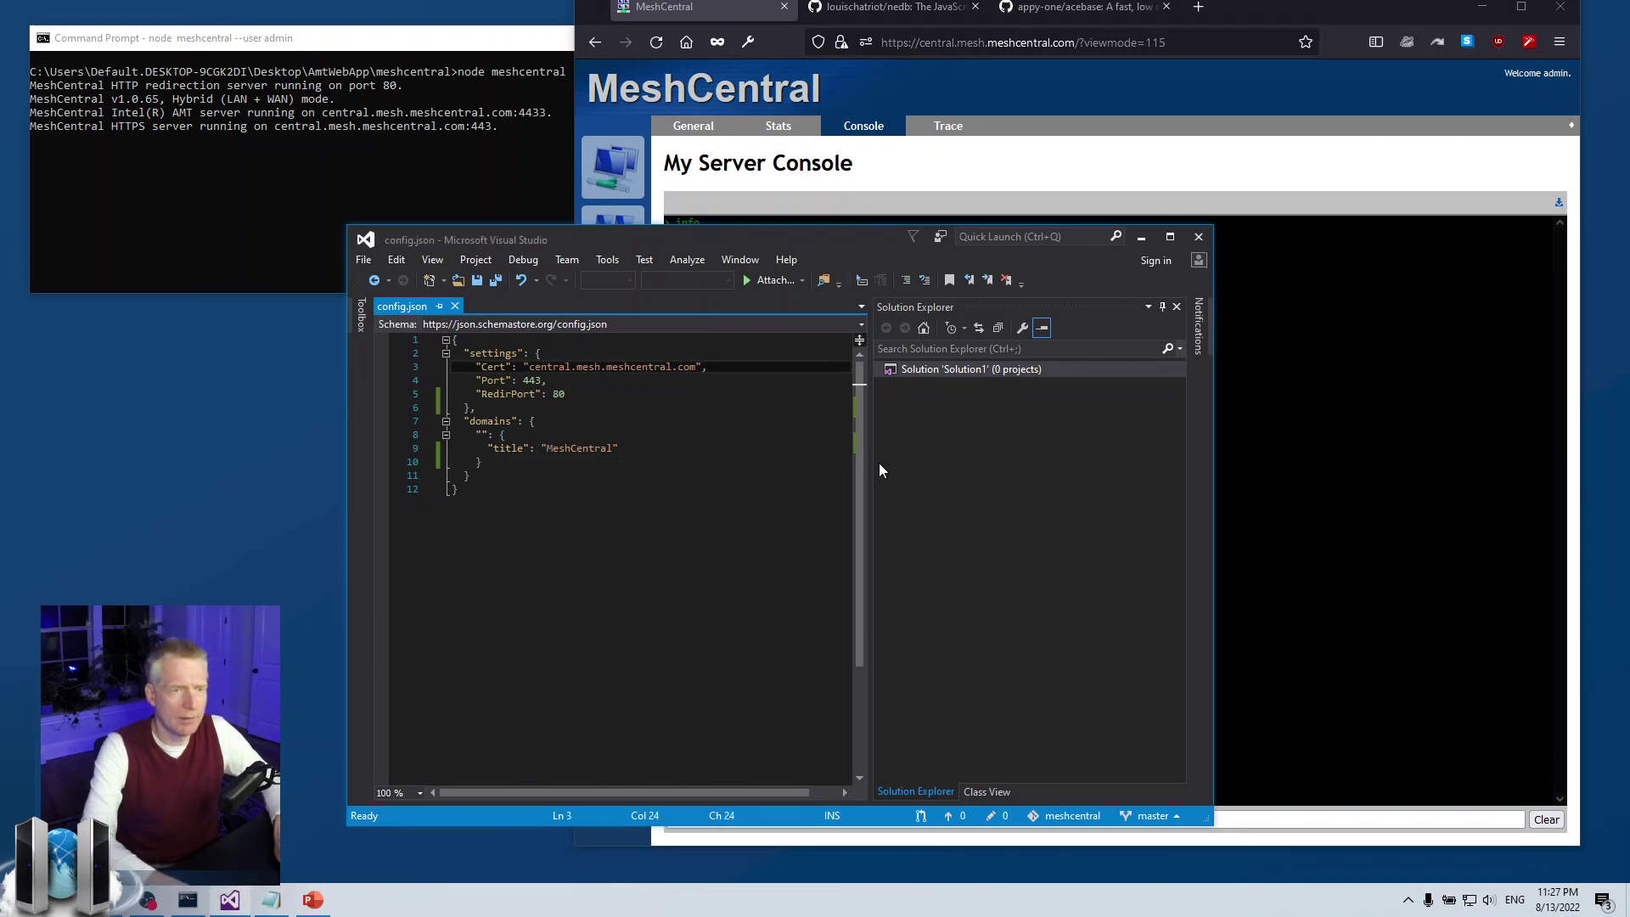
pyautogui.write('"AceBase": true')
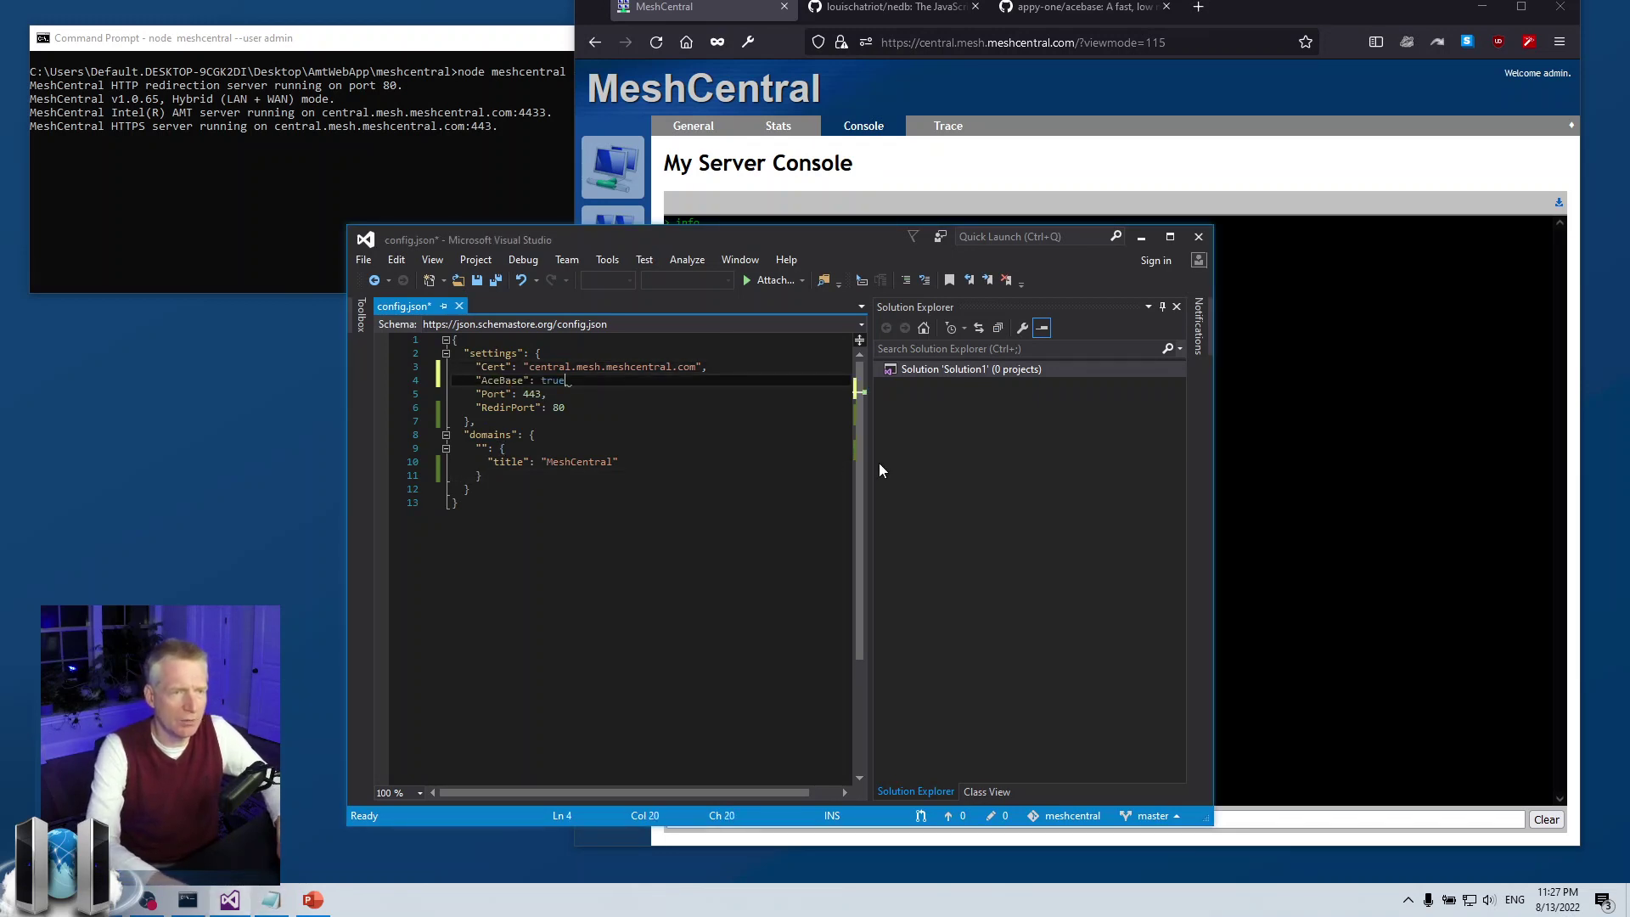
pyautogui.write(',')
pyautogui.hotkey('alt', 'f')
# Step: Save config.json and restart MeshCentral by rerunning node meshcentral --user admin
pyautogui.press('s')
pyautogui.click(390, 174)
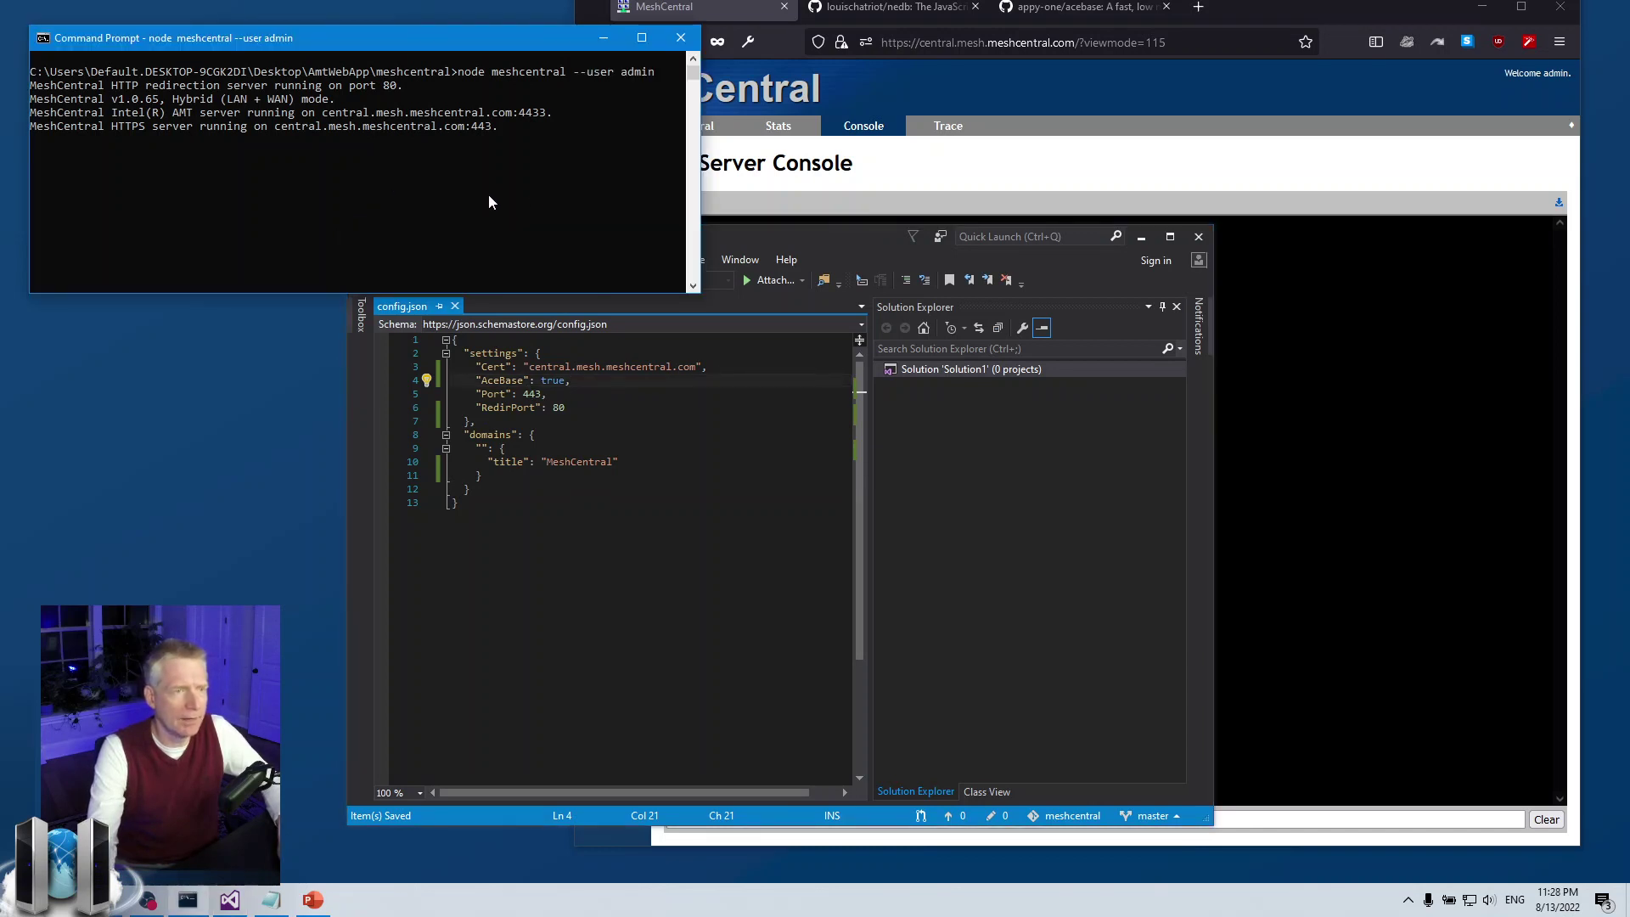
pyautogui.hotkey('ctrl', 'c')
pyautogui.press('Up')
pyautogui.press('Return')
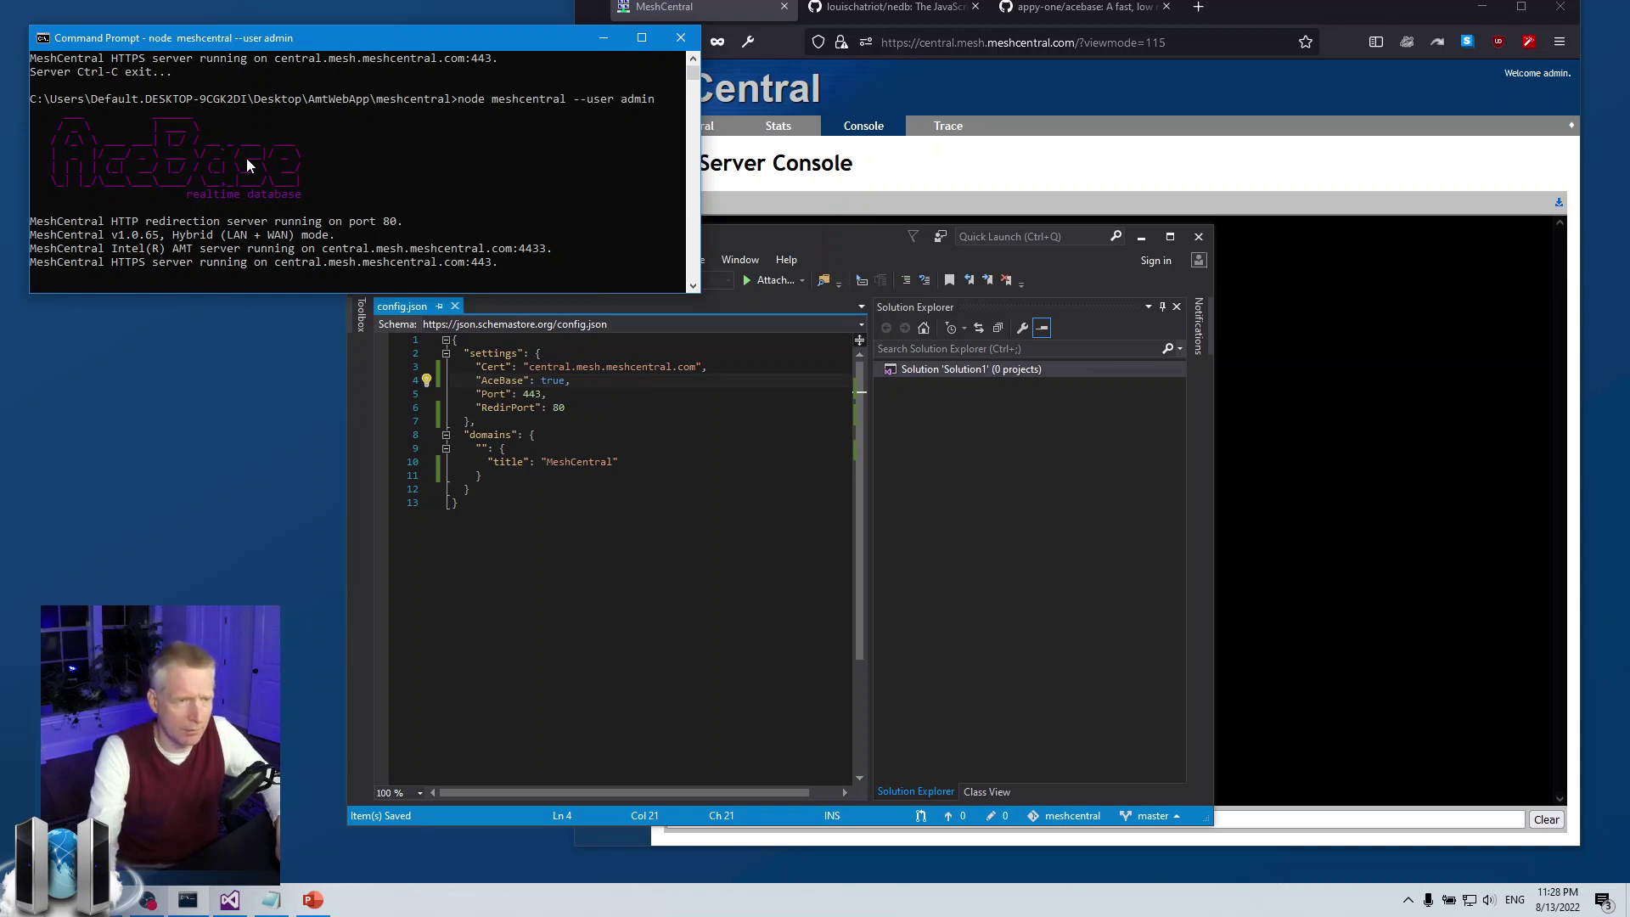
# Step: Rearrange the Visual Studio and Command Prompt windows and view My Devices from the AceBase database
pyautogui.click(565, 397)
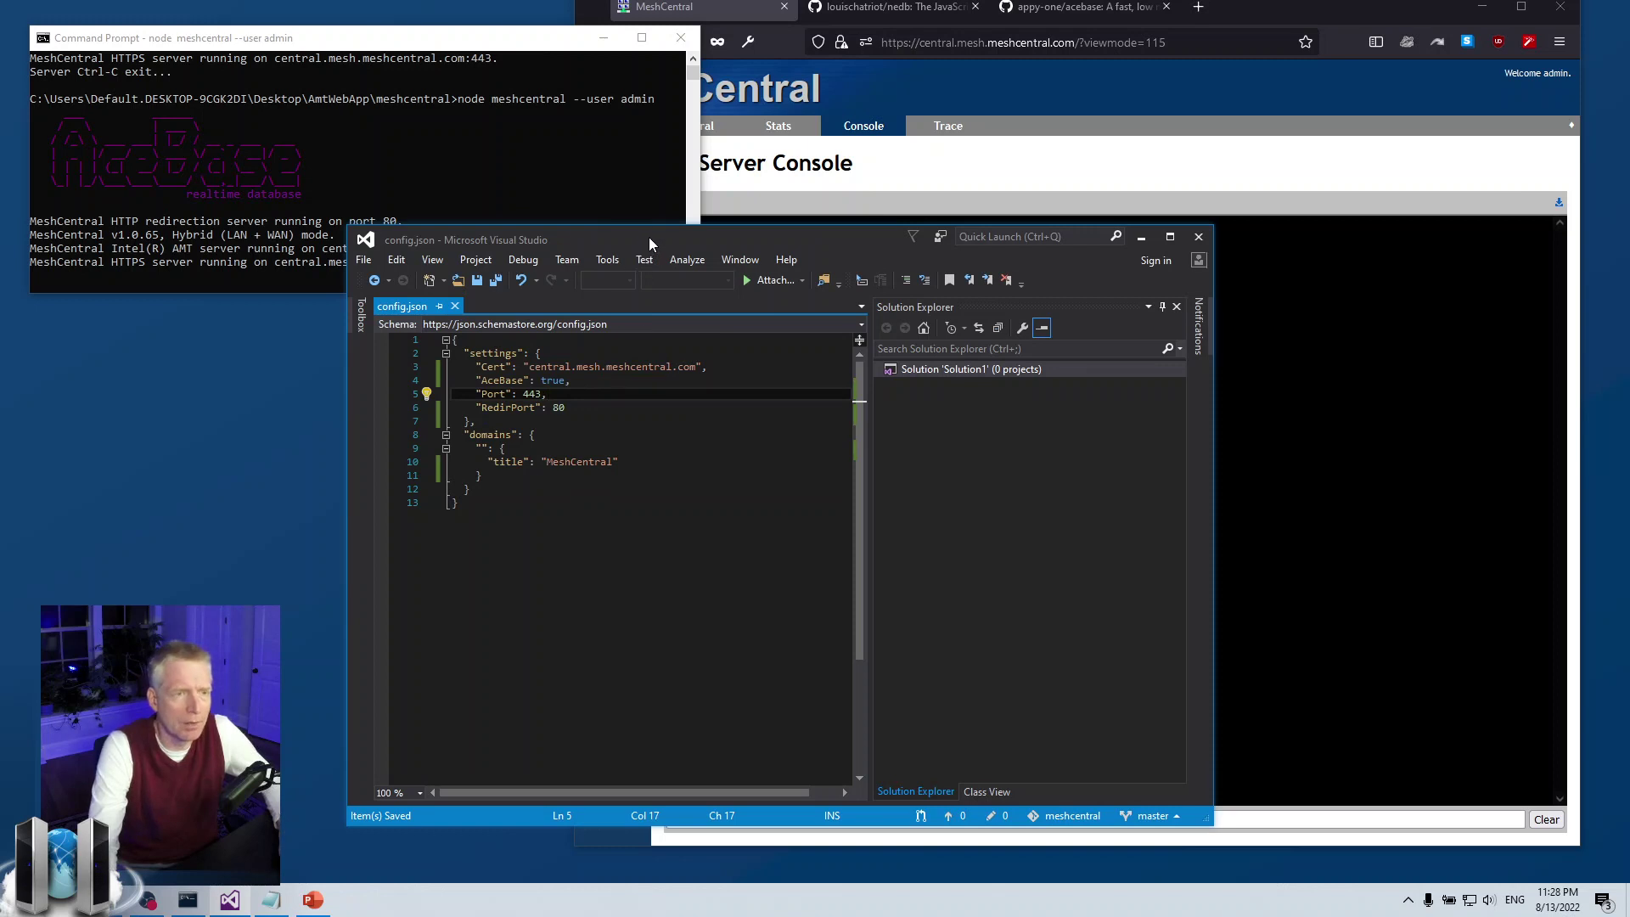
pyautogui.moveTo(648, 237); pyautogui.dragTo(573, 265)
pyautogui.moveTo(290, 40)
pyautogui.mouseDown()
pyautogui.moveTo(308, 17)
pyautogui.moveTo(291, 11)
pyautogui.mouseUp()
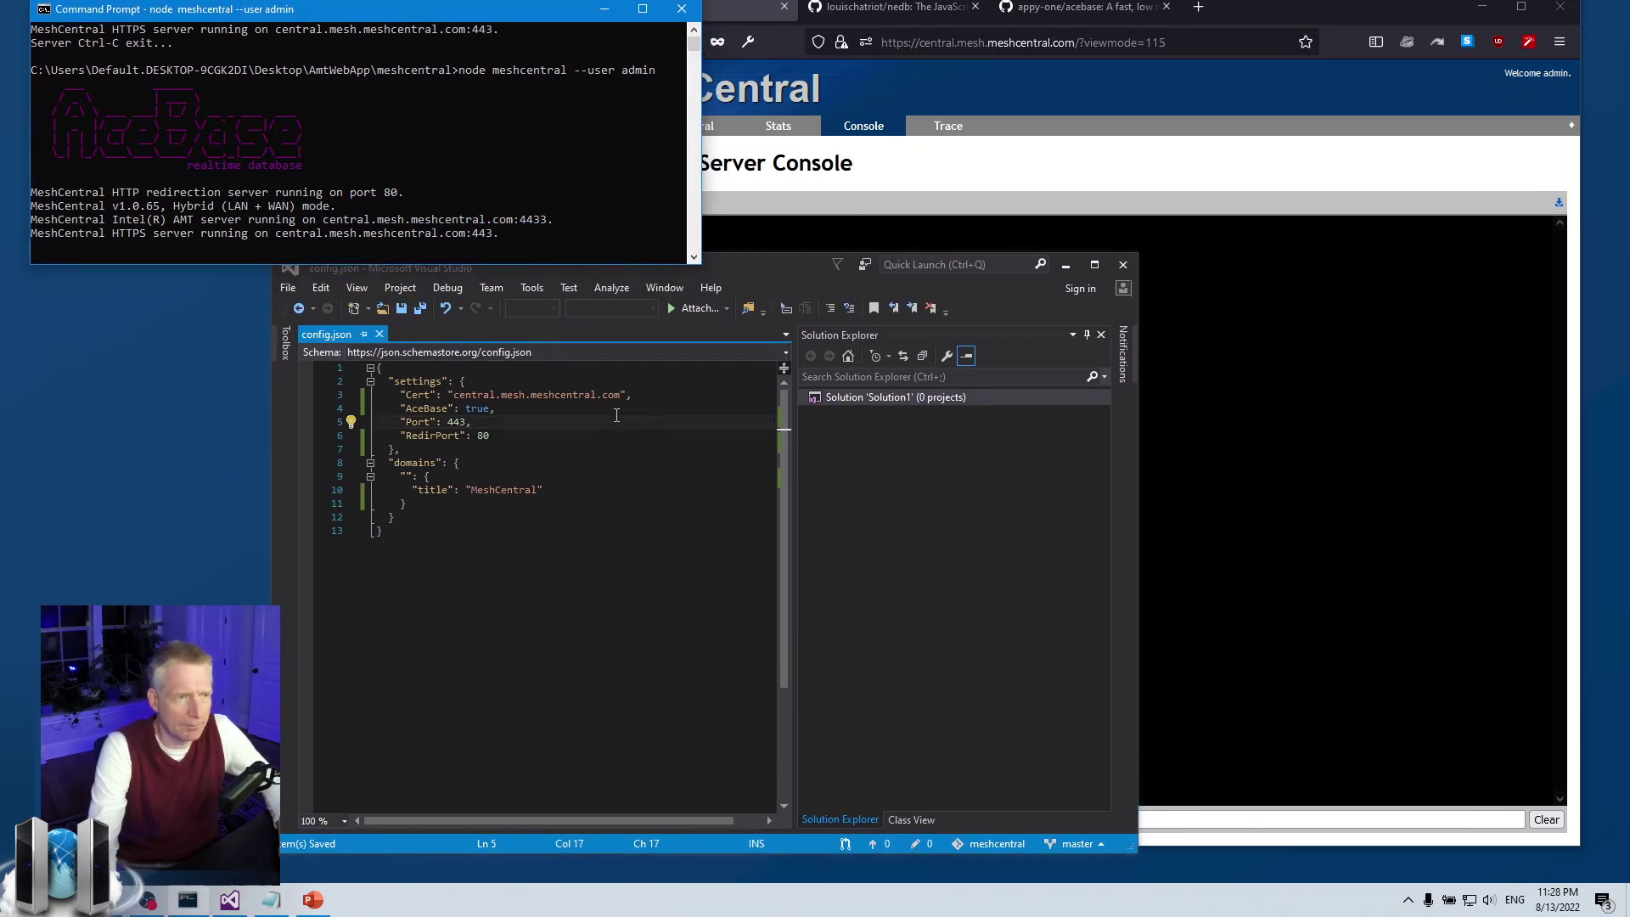
pyautogui.click(1272, 328)
pyautogui.click(614, 165)
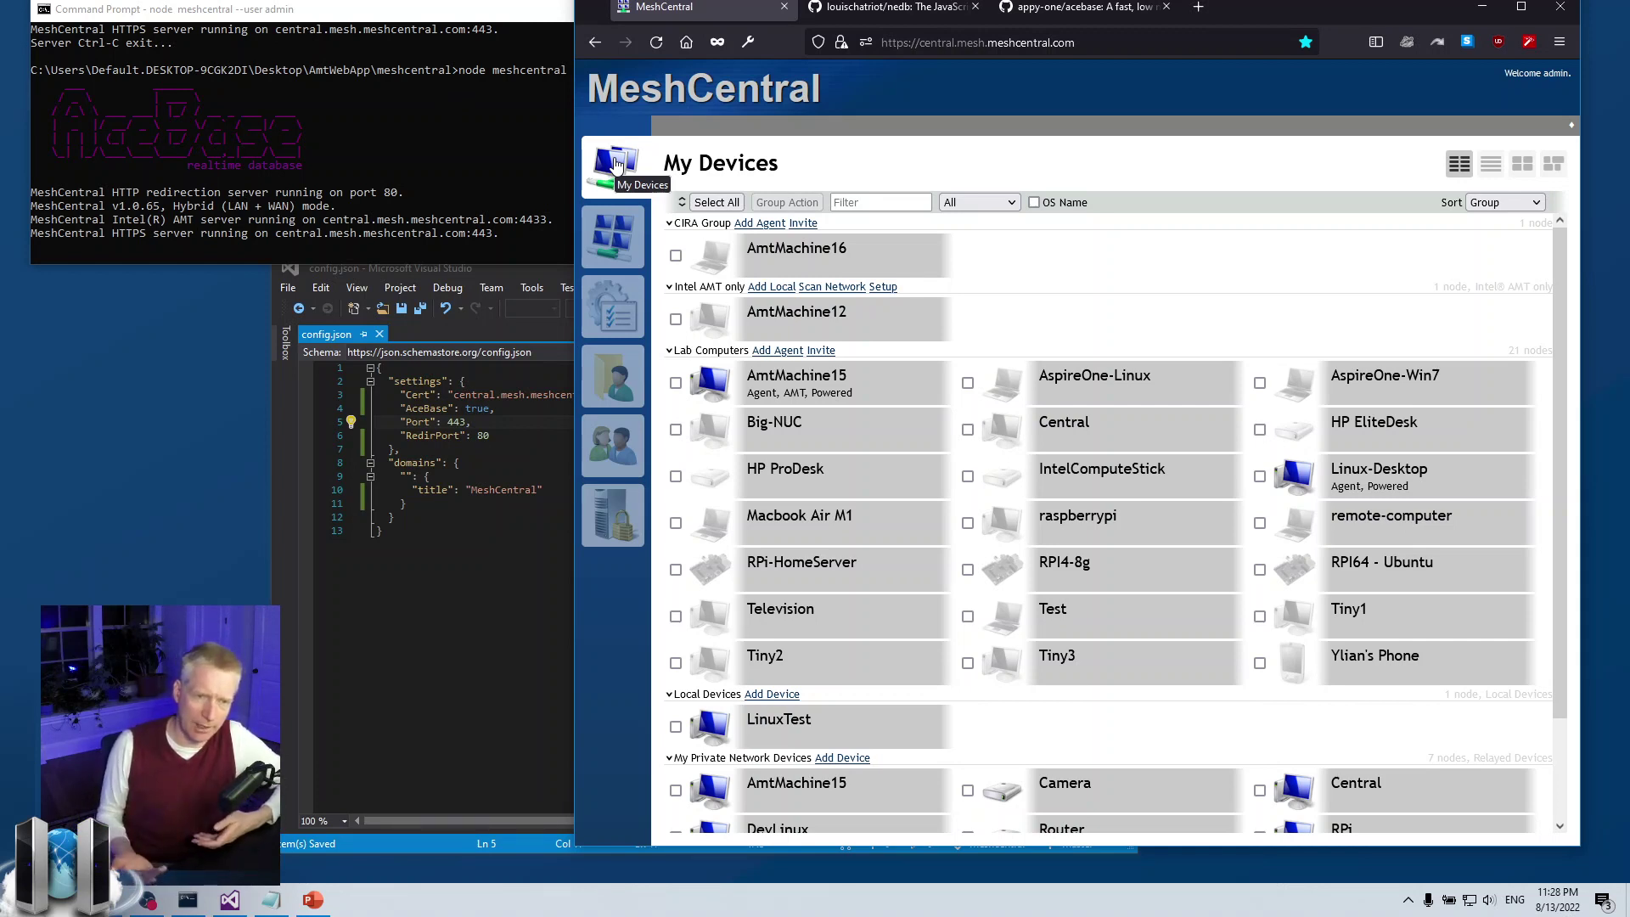
# Step: Stop the MeshCentral server and rename config.json's AceBase key to "_AceBase"
pyautogui.click(336, 163)
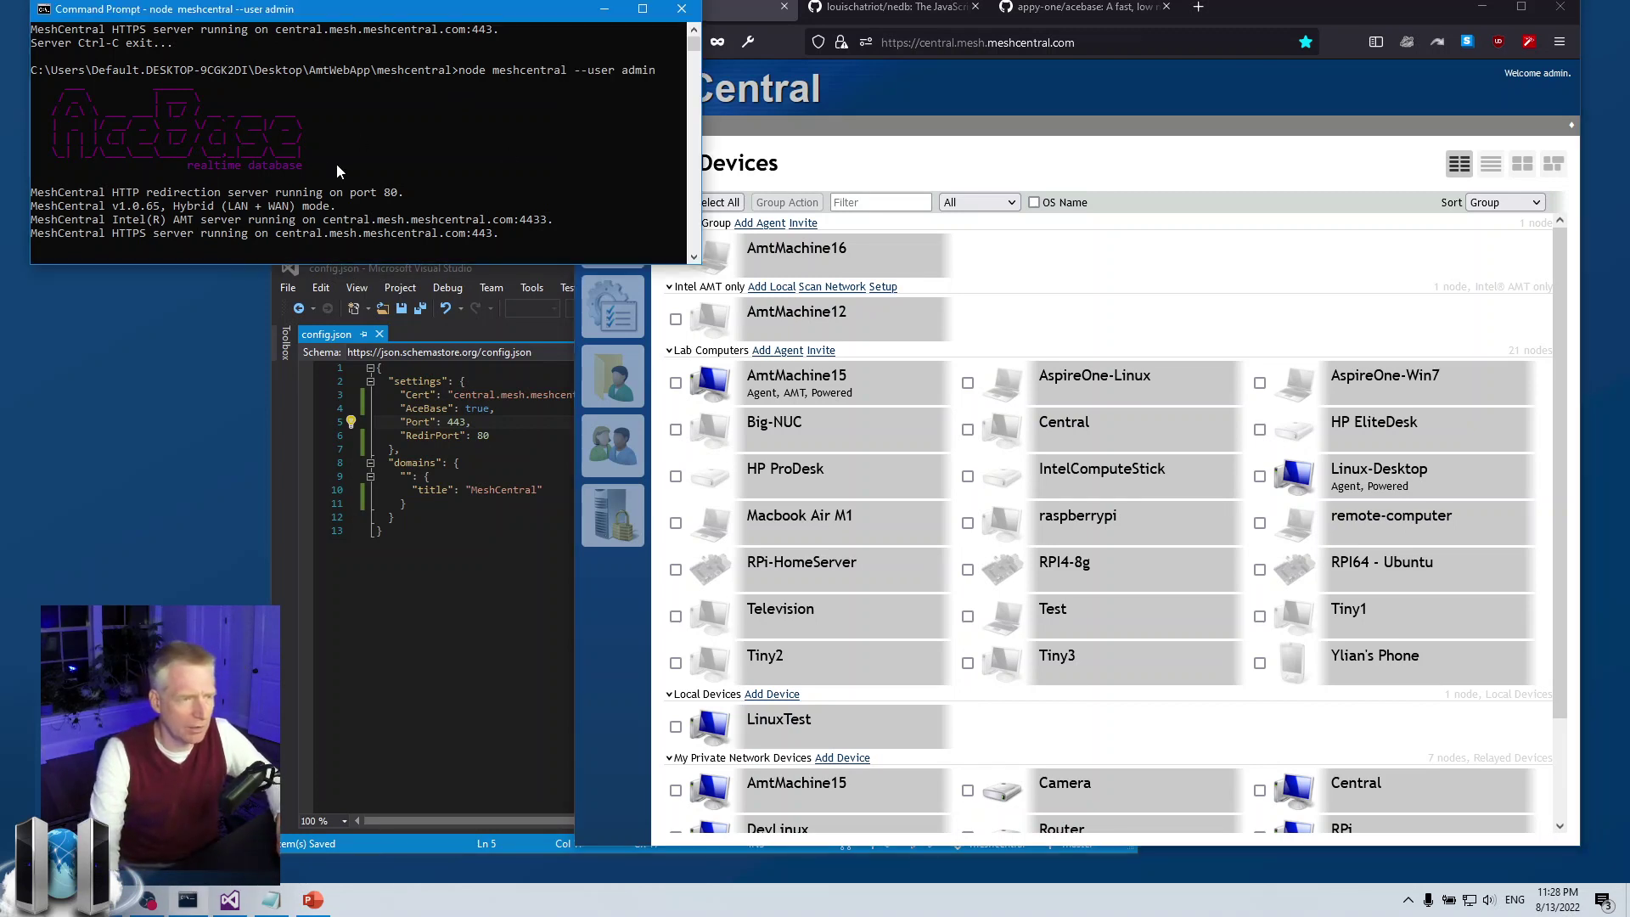
pyautogui.hotkey('ctrl', 'c')
pyautogui.hotkey('ctrl', 'z')
pyautogui.click(456, 364)
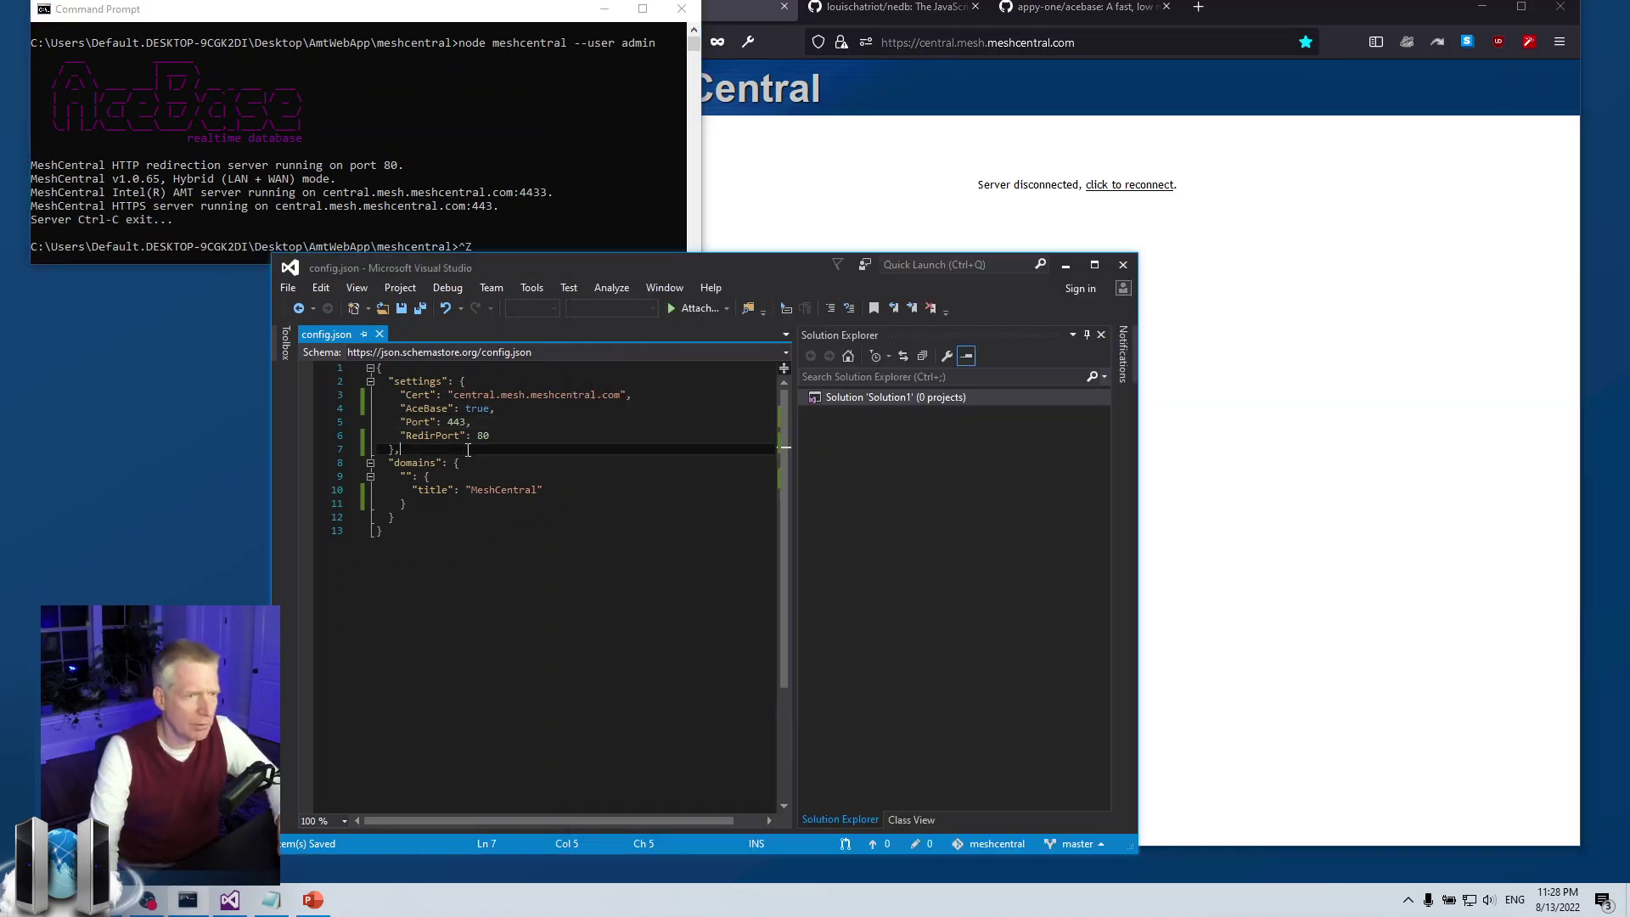
pyautogui.press('Up')
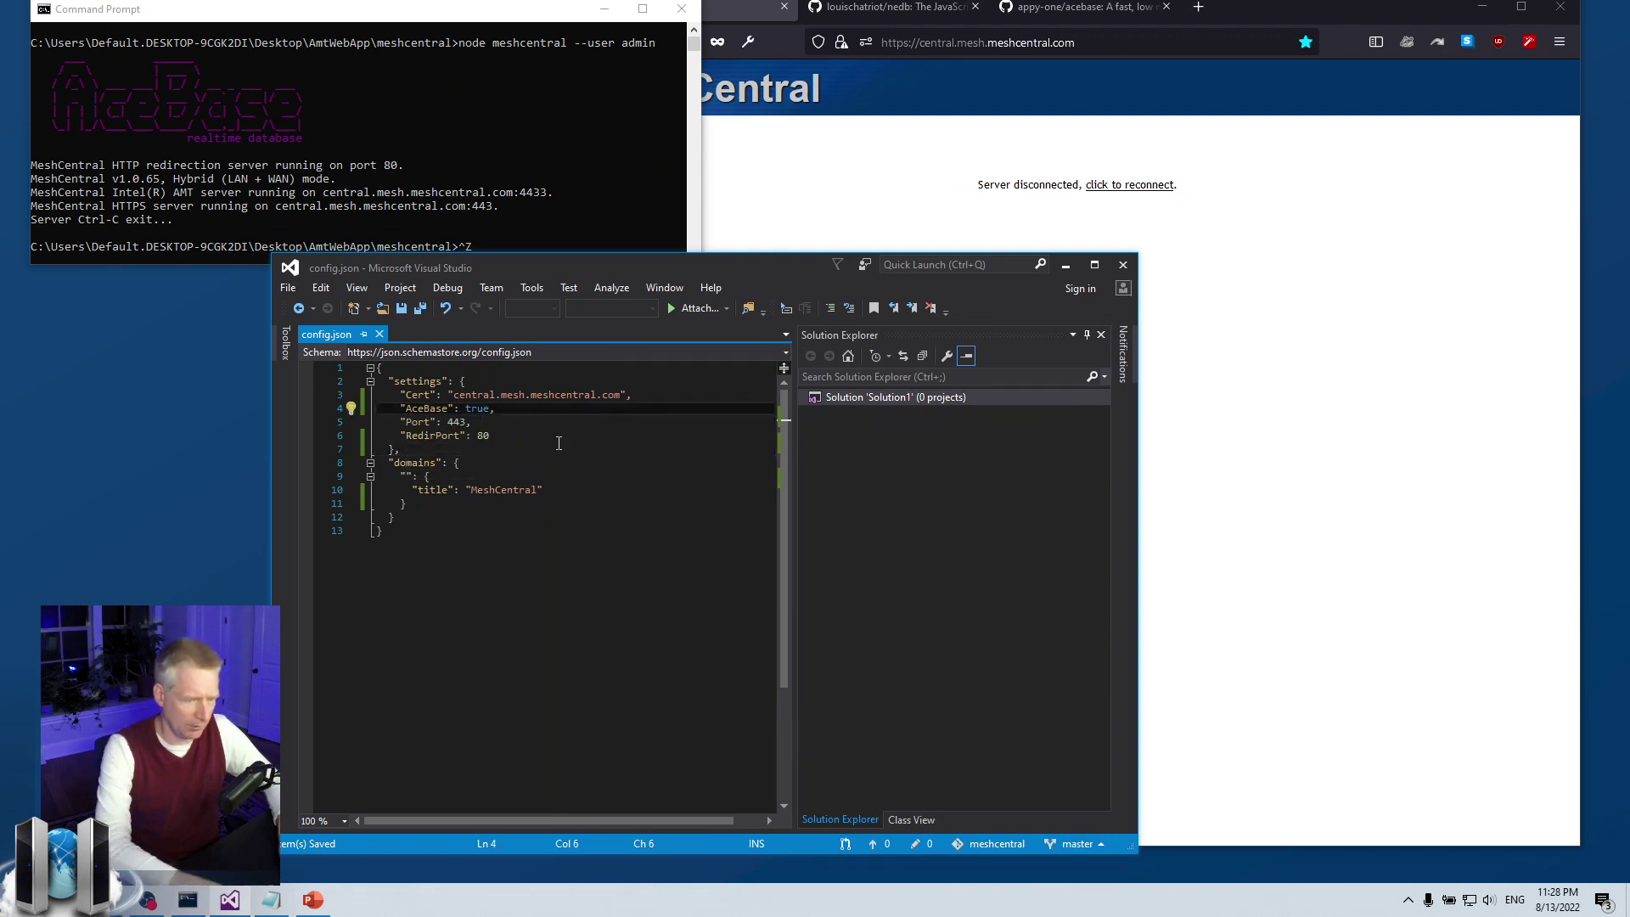
pyautogui.write('_')
# Step: Run node meshcentral --dbexport bob.json, exporting 273 objects
pyautogui.click(344, 243)
pyautogui.press('Up')
pyautogui.press('BackSpace')
pyautogui.press('BackSpace')
pyautogui.press('BackSpace')
pyautogui.press('BackSpace')
pyautogui.press('BackSpace')
pyautogui.press('BackSpace')
pyautogui.press('BackSpace')
pyautogui.press('BackSpace')
pyautogui.press('BackSpace')
pyautogui.press('BackSpace')
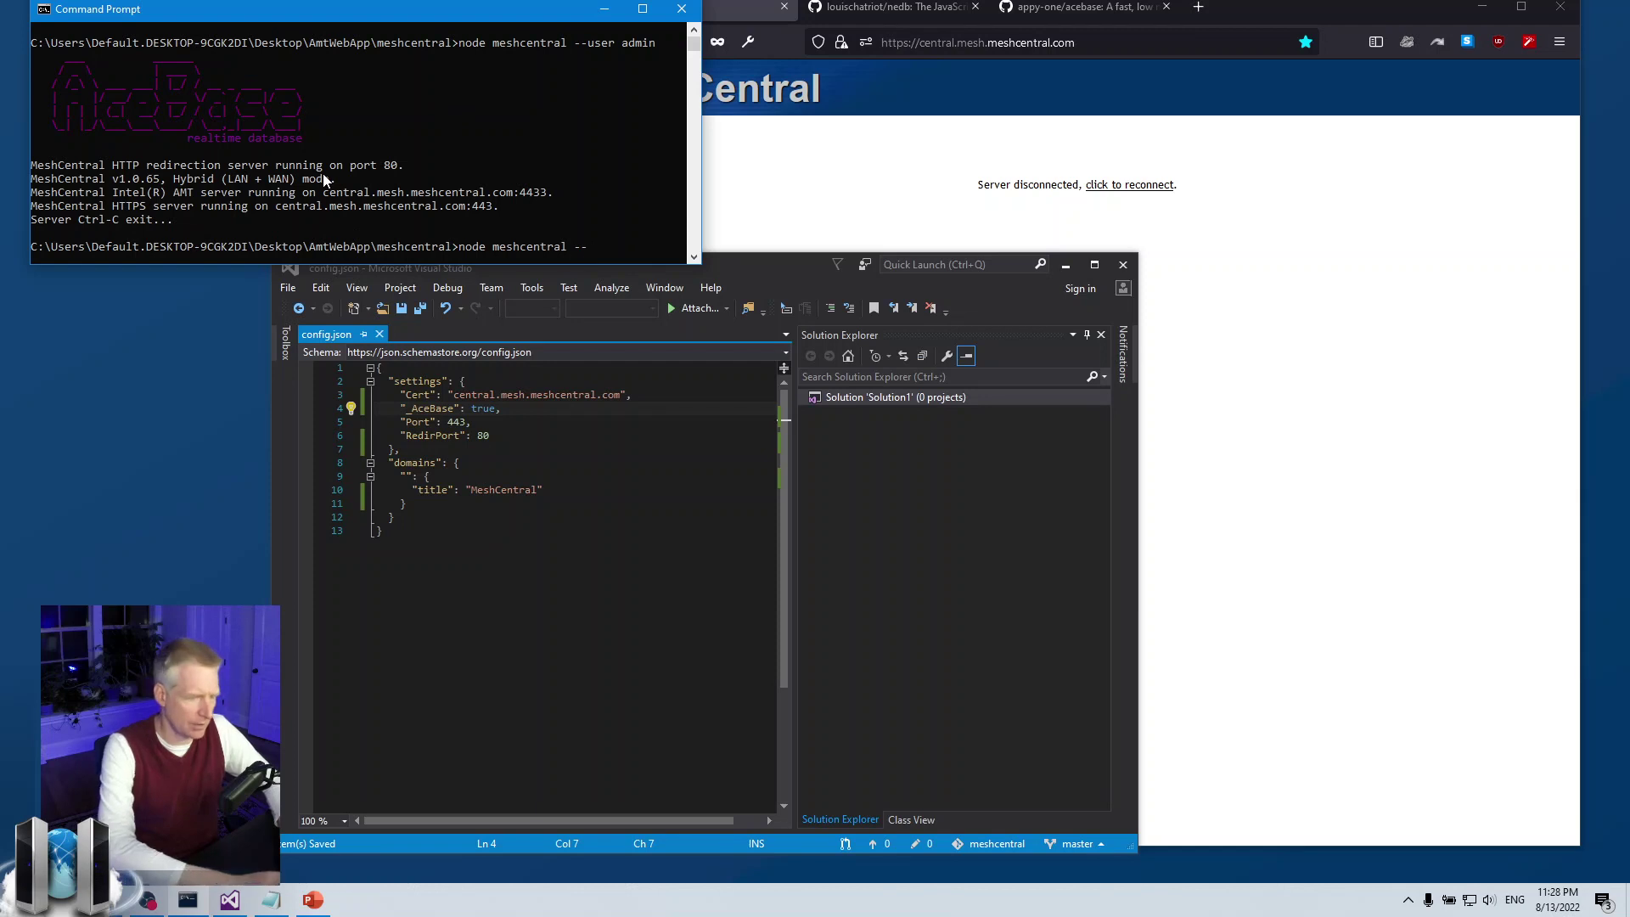
pyautogui.write('dbexp')
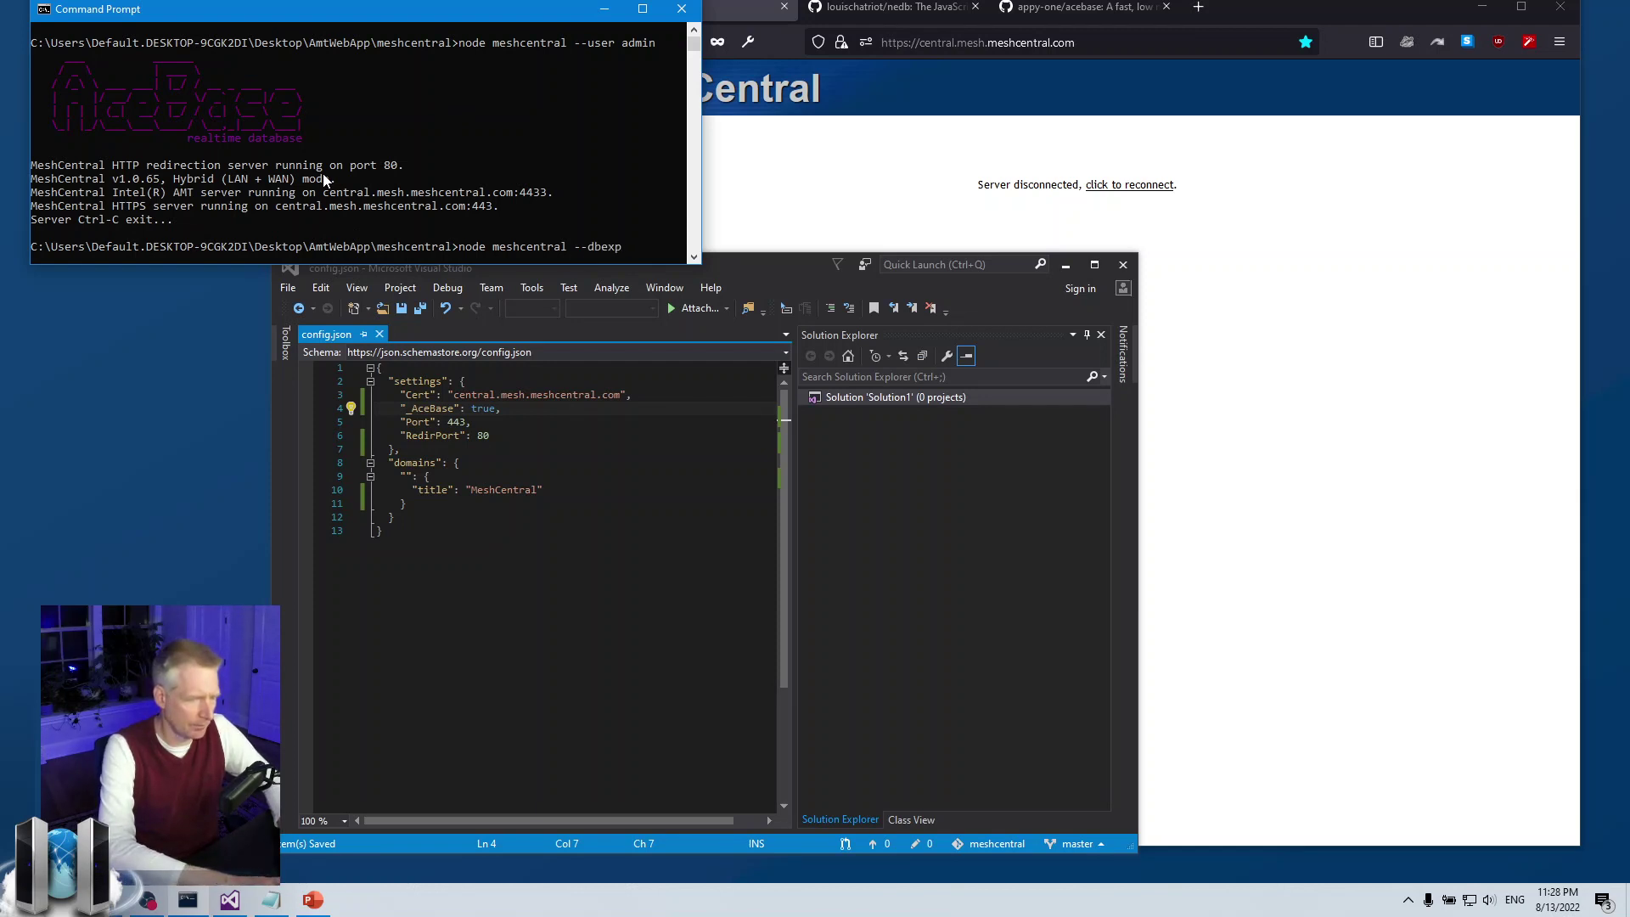
pyautogui.write('ort bob.json')
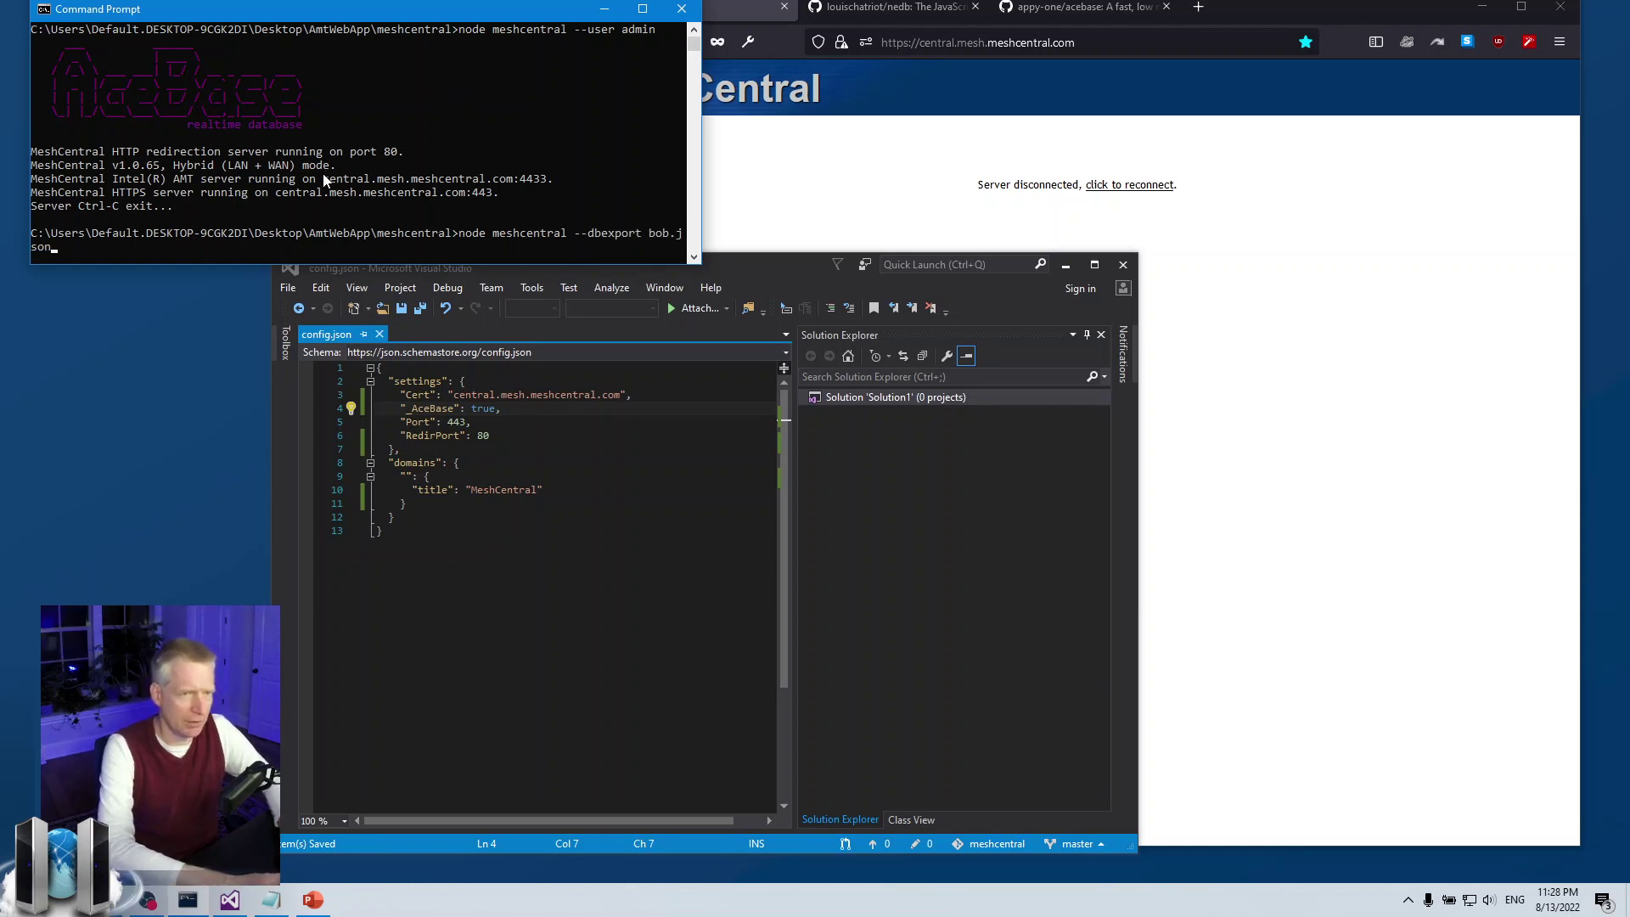
pyautogui.press('Return')
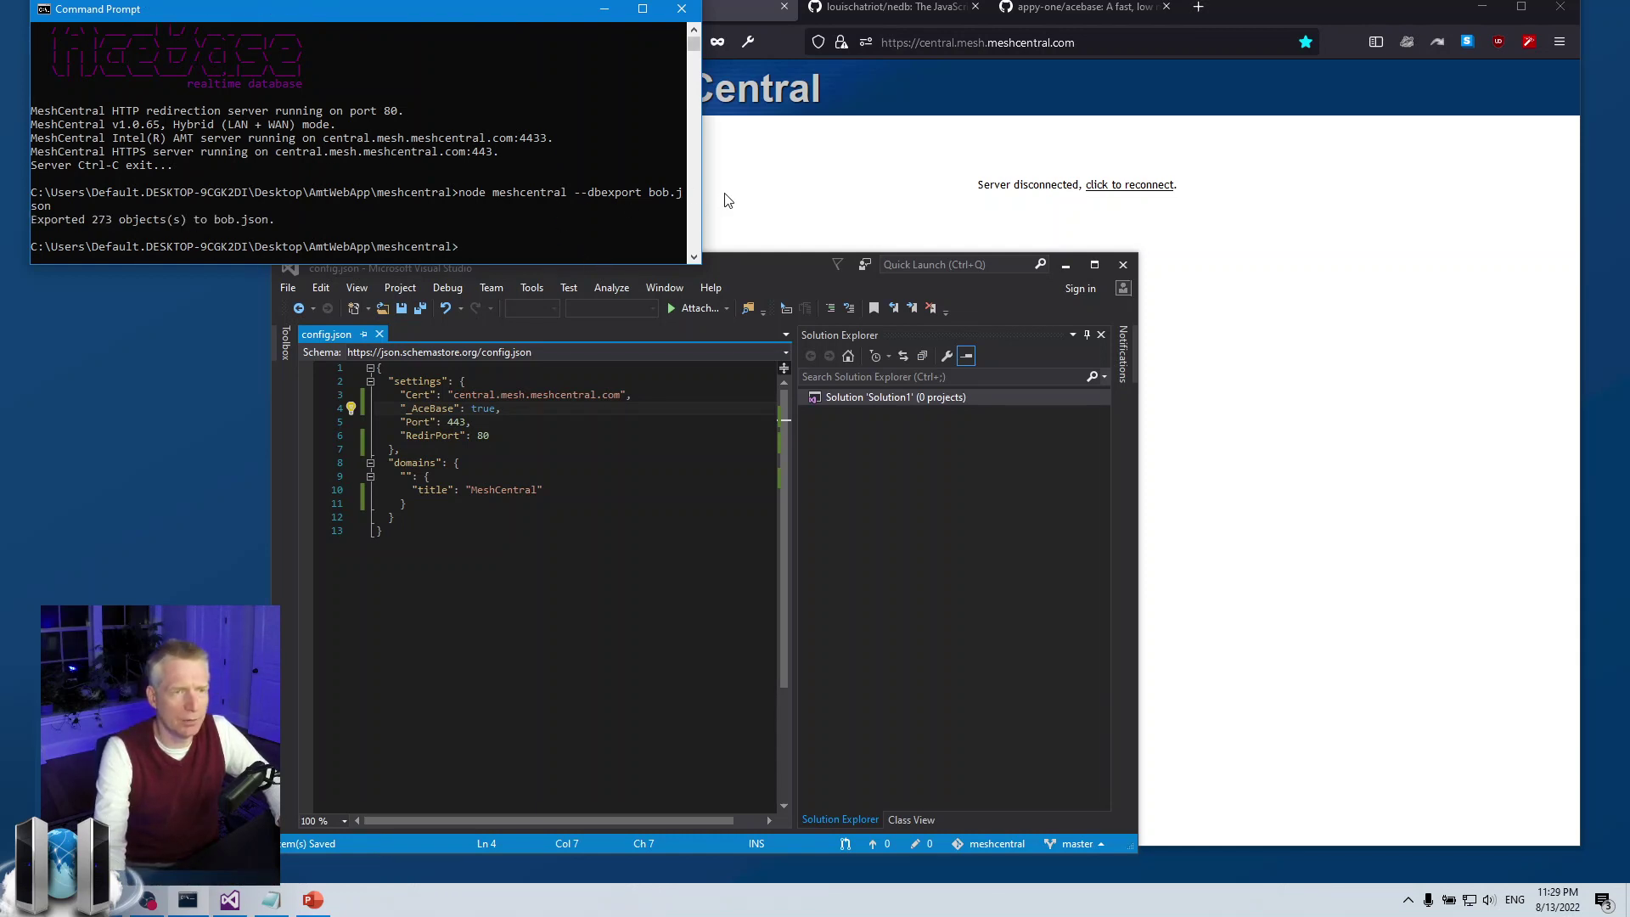
# Step: Widen the console and remove the underscore so config.json reads "AceBase": true again
pyautogui.moveTo(702, 202); pyautogui.dragTo(775, 204)
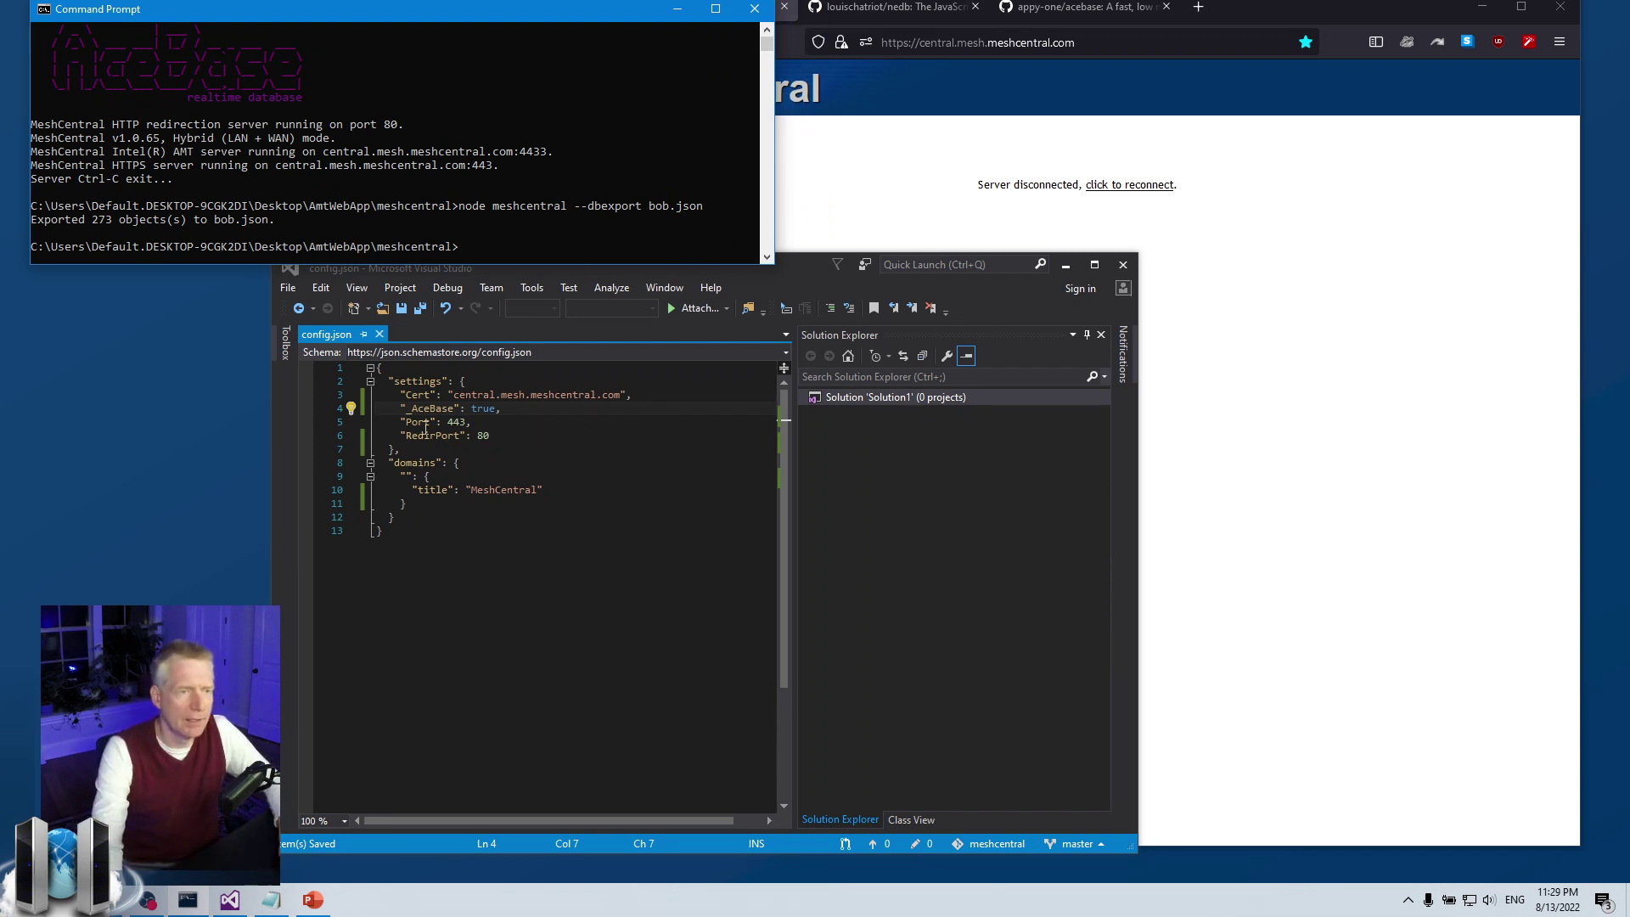
pyautogui.click(411, 407)
pyautogui.press('BackSpace')
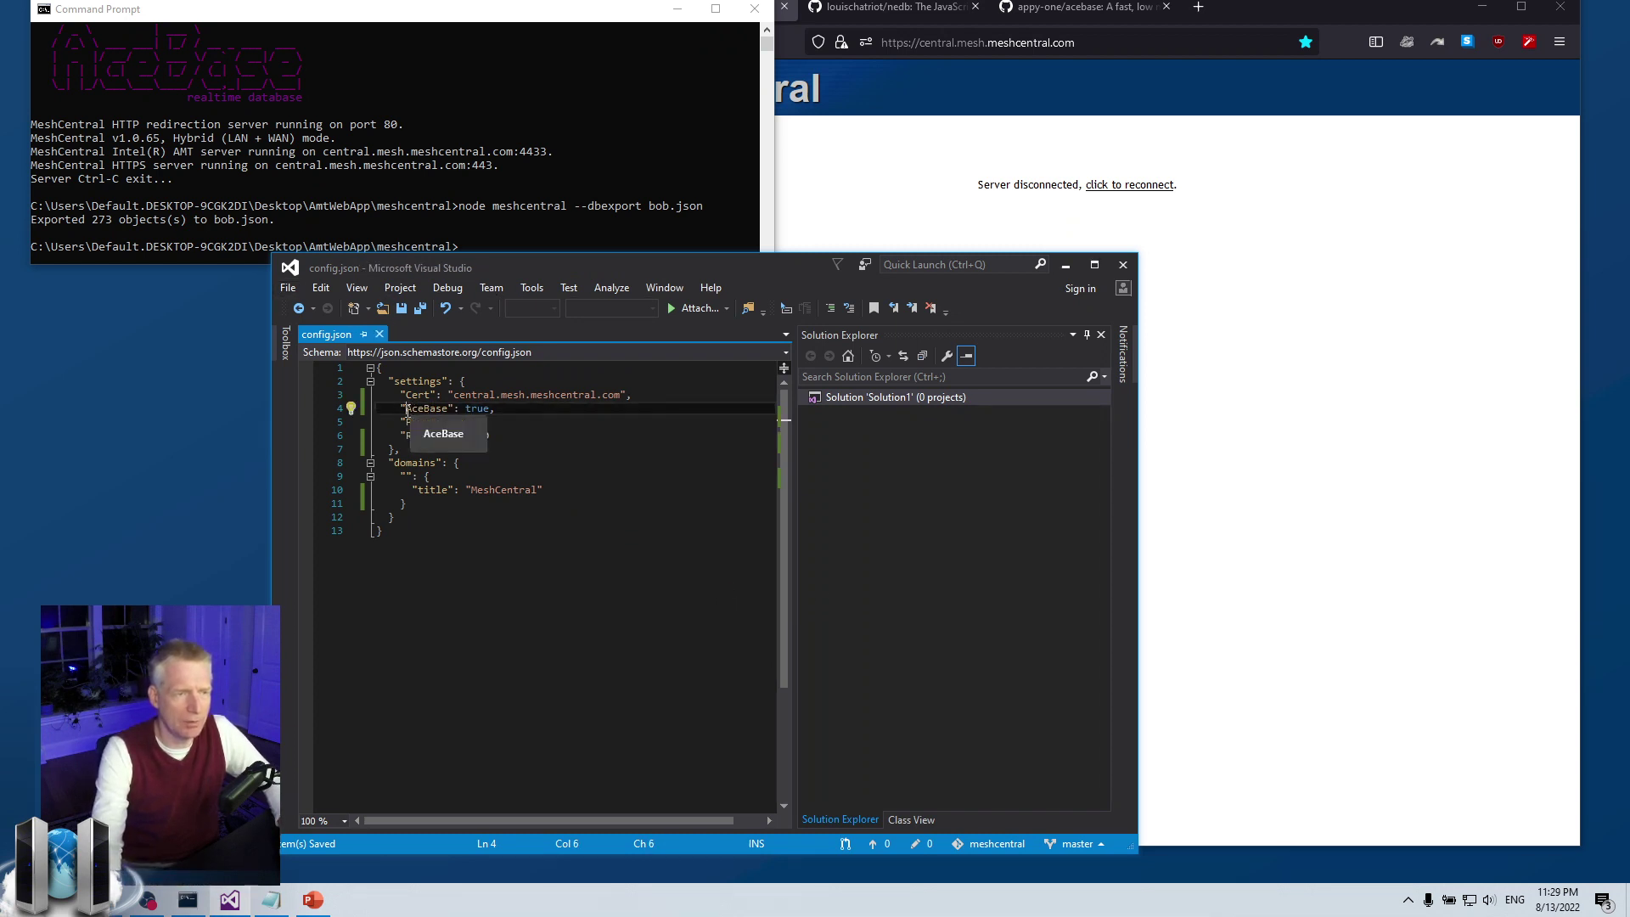
# Step: Turn the recalled export command into a --dbimport command, then discard it unrun
pyautogui.click(523, 202)
pyautogui.press('Up')
pyautogui.press('Left')
pyautogui.press('Left')
pyautogui.press('Left')
pyautogui.press('Left')
pyautogui.press('Left')
pyautogui.press('Left')
pyautogui.press('Left')
pyautogui.press('Left')
pyautogui.press('Left')
pyautogui.press('Left')
pyautogui.press('Delete')
pyautogui.press('BackSpace')
pyautogui.press('BackSpace')
pyautogui.press('BackSpace')
pyautogui.press('BackSpace')
pyautogui.press('BackSpace')
pyautogui.write('import')
pyautogui.press('End')
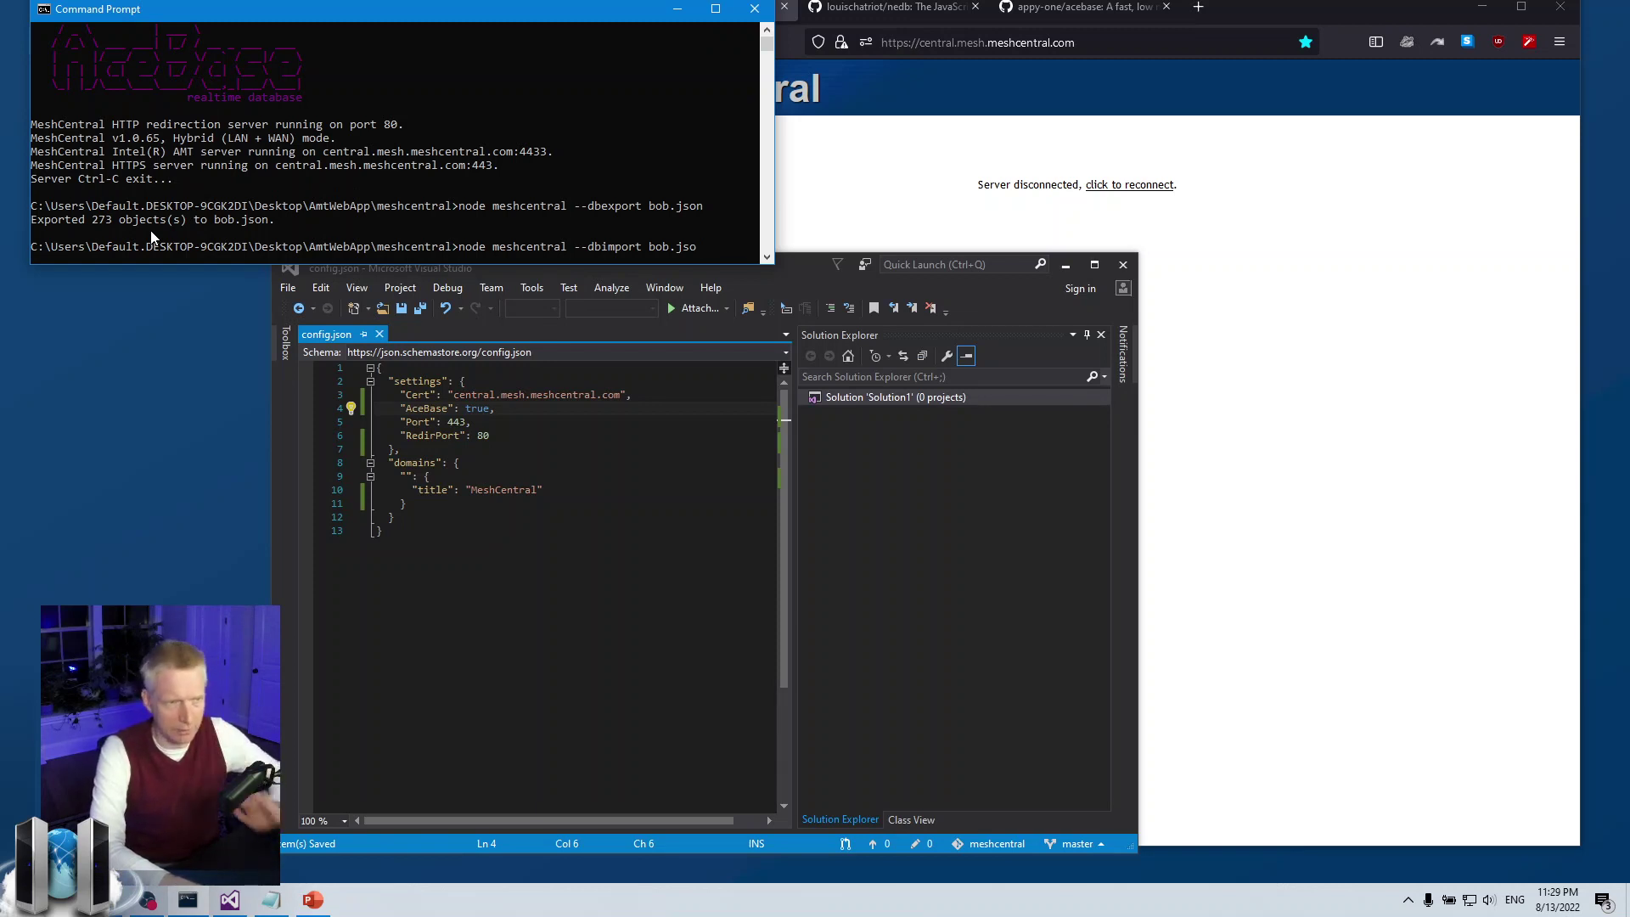
pyautogui.press('BackSpace')
pyautogui.press('BackSpace')
pyautogui.press('BackSpace')
pyautogui.press('BackSpace')
pyautogui.press('BackSpace')
pyautogui.press('BackSpace')
pyautogui.press('BackSpace')
pyautogui.press('BackSpace')
pyautogui.press('BackSpace')
pyautogui.press('BackSpace')
pyautogui.press('BackSpace')
pyautogui.press('BackSpace')
pyautogui.press('BackSpace')
pyautogui.press('BackSpace')
pyautogui.press('BackSpace')
pyautogui.press('BackSpace')
pyautogui.press('BackSpace')
pyautogui.press('BackSpace')
pyautogui.press('BackSpace')
pyautogui.press('BackSpace')
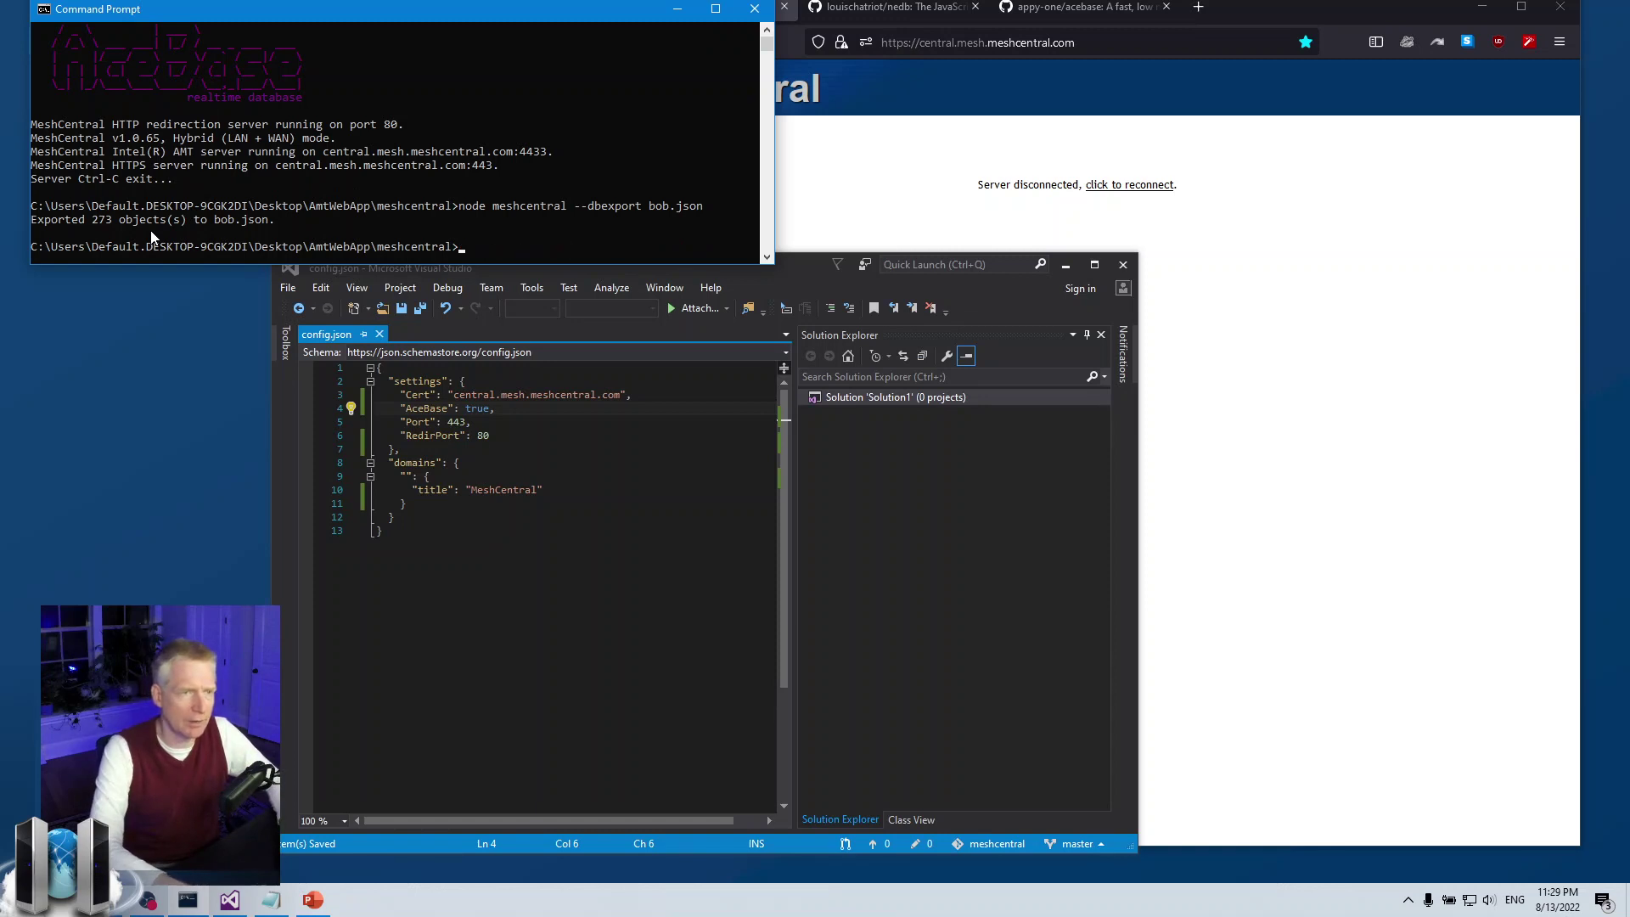
# Step: Start the MeshCentral server with plain node meshcentral
pyautogui.write('node meshcentral --user admi')
pyautogui.press('BackSpace')
pyautogui.press('BackSpace')
pyautogui.press('BackSpace')
pyautogui.press('BackSpace')
pyautogui.press('BackSpace')
pyautogui.press('BackSpace')
pyautogui.press('BackSpace')
pyautogui.press('BackSpace')
pyautogui.press('BackSpace')
pyautogui.press('BackSpace')
pyautogui.press('BackSpace')
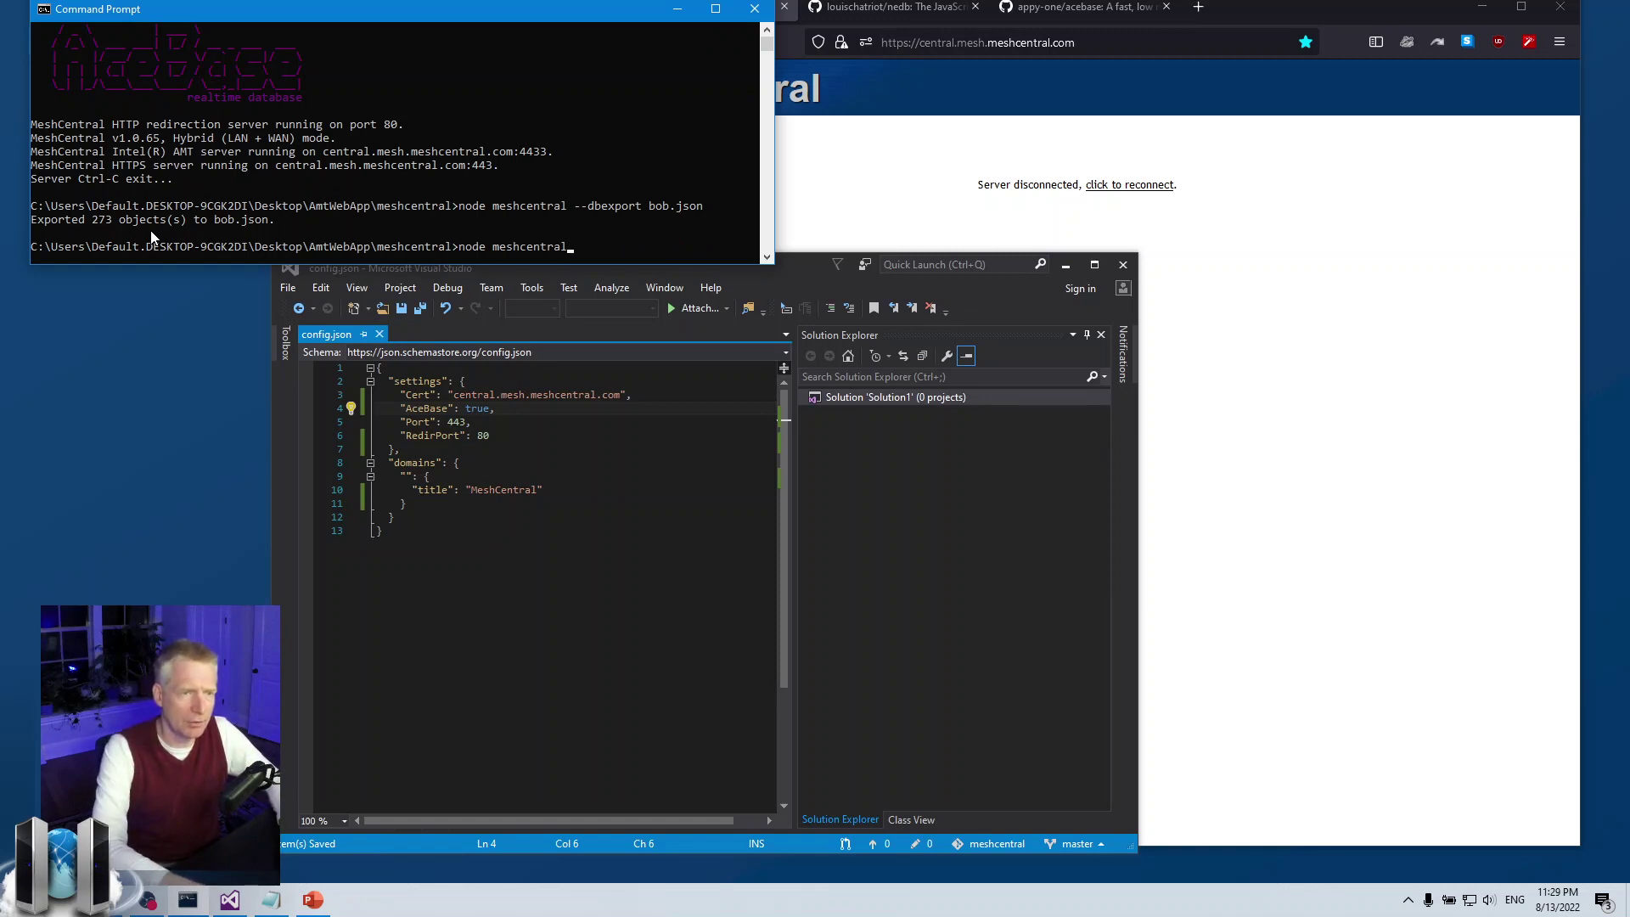
pyautogui.press('Return')
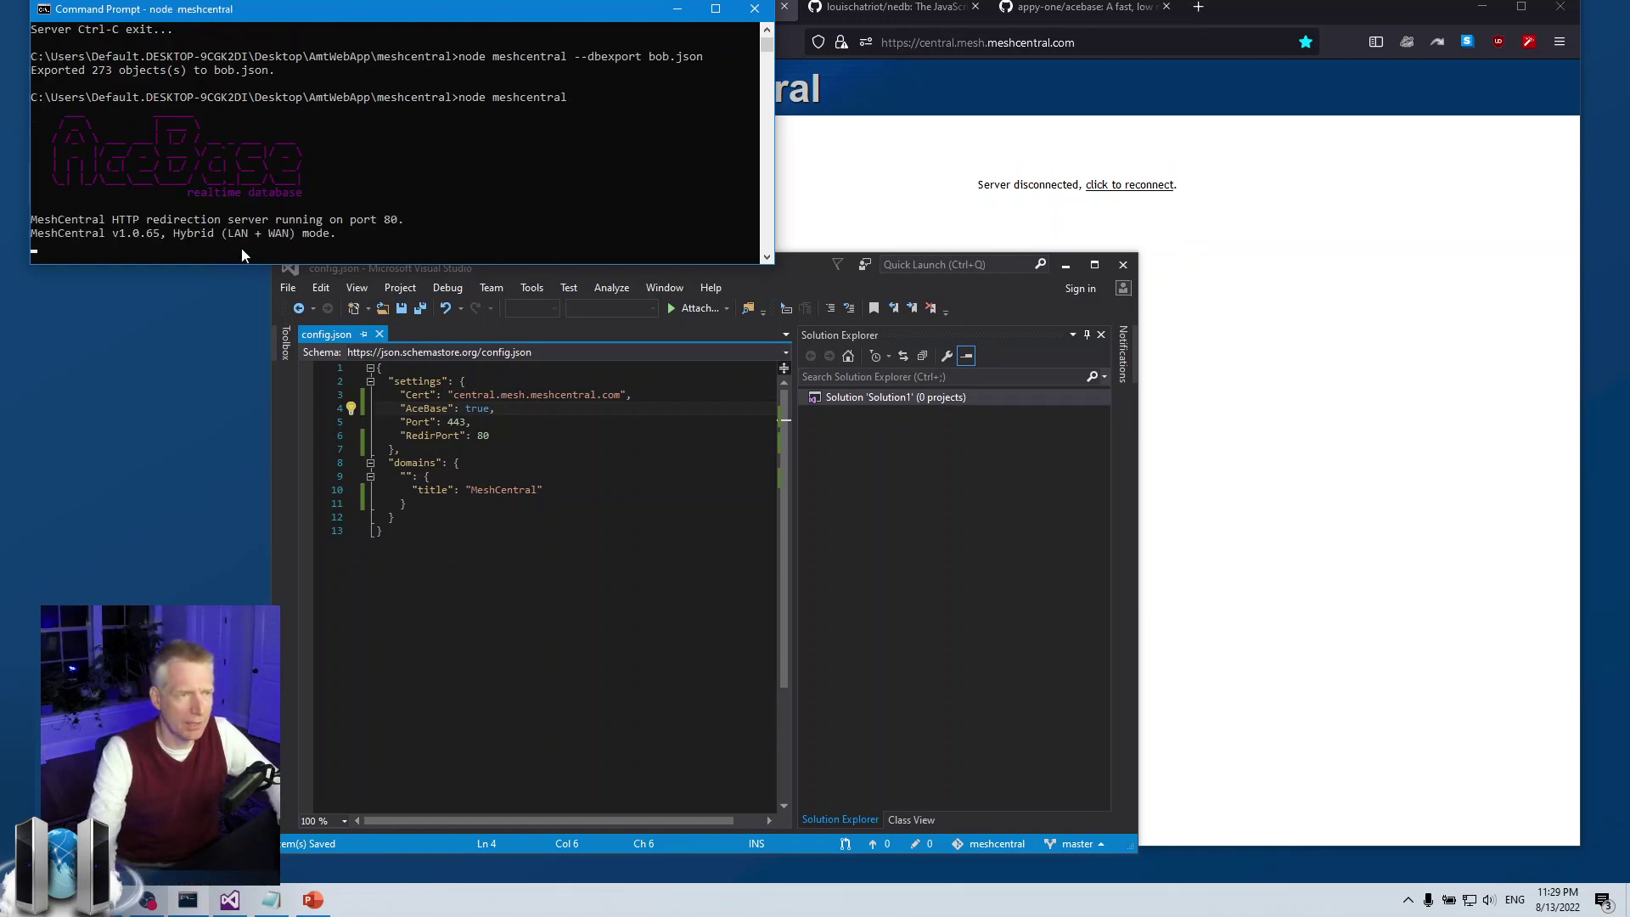
# Step: Reconnect to the restarted server and log in as admin with the saved password
pyautogui.click(876, 184)
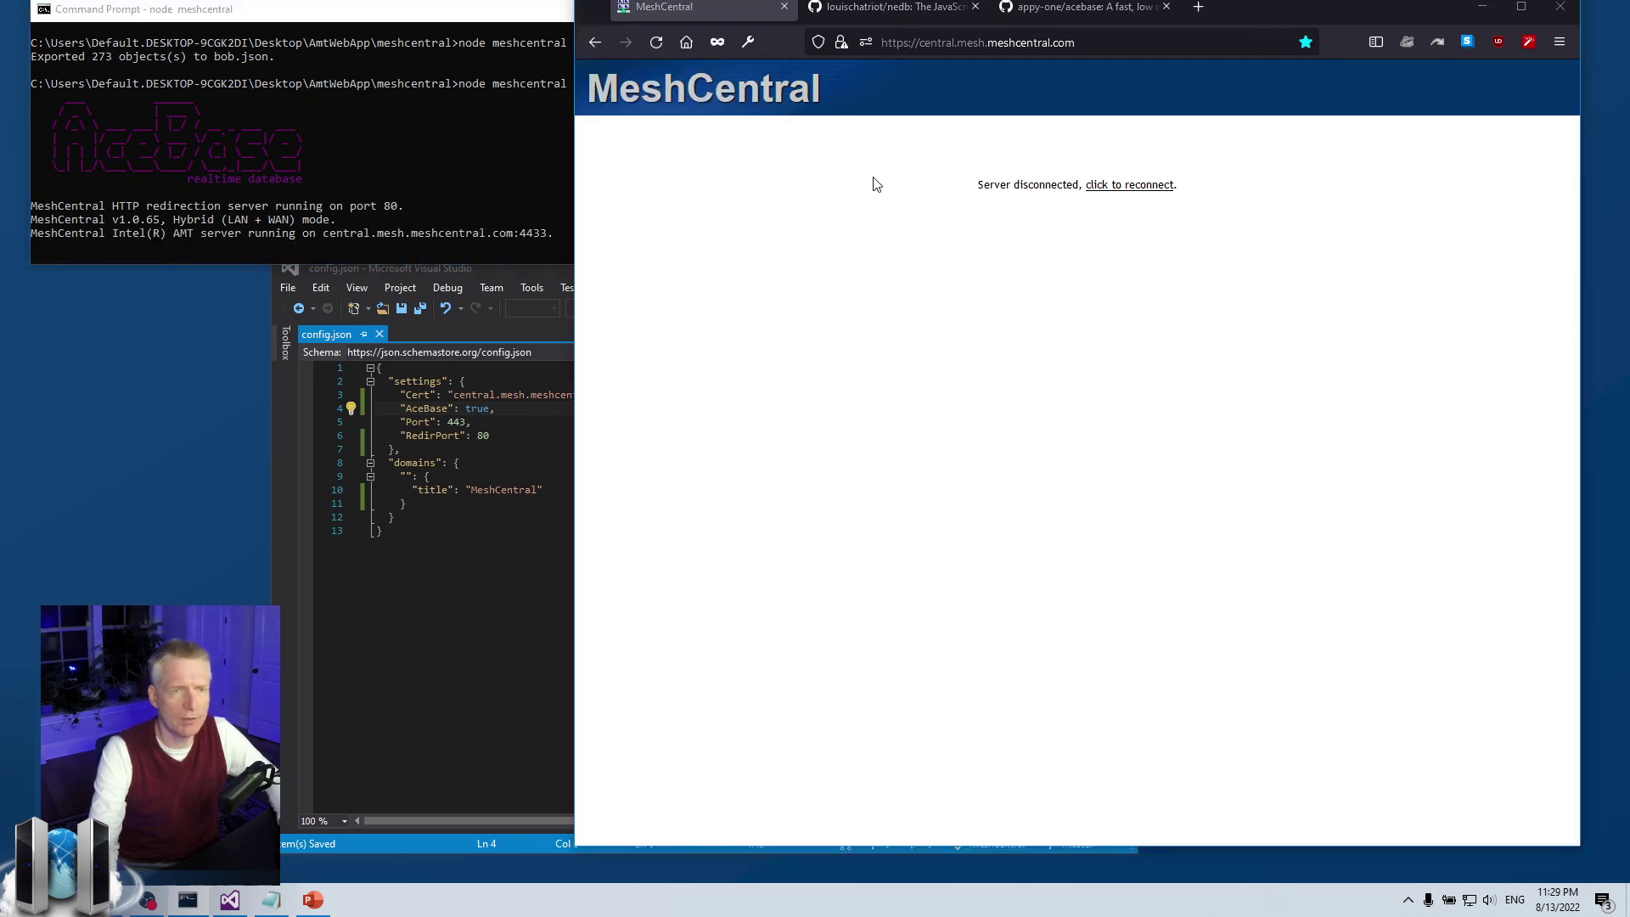
pyautogui.click(656, 41)
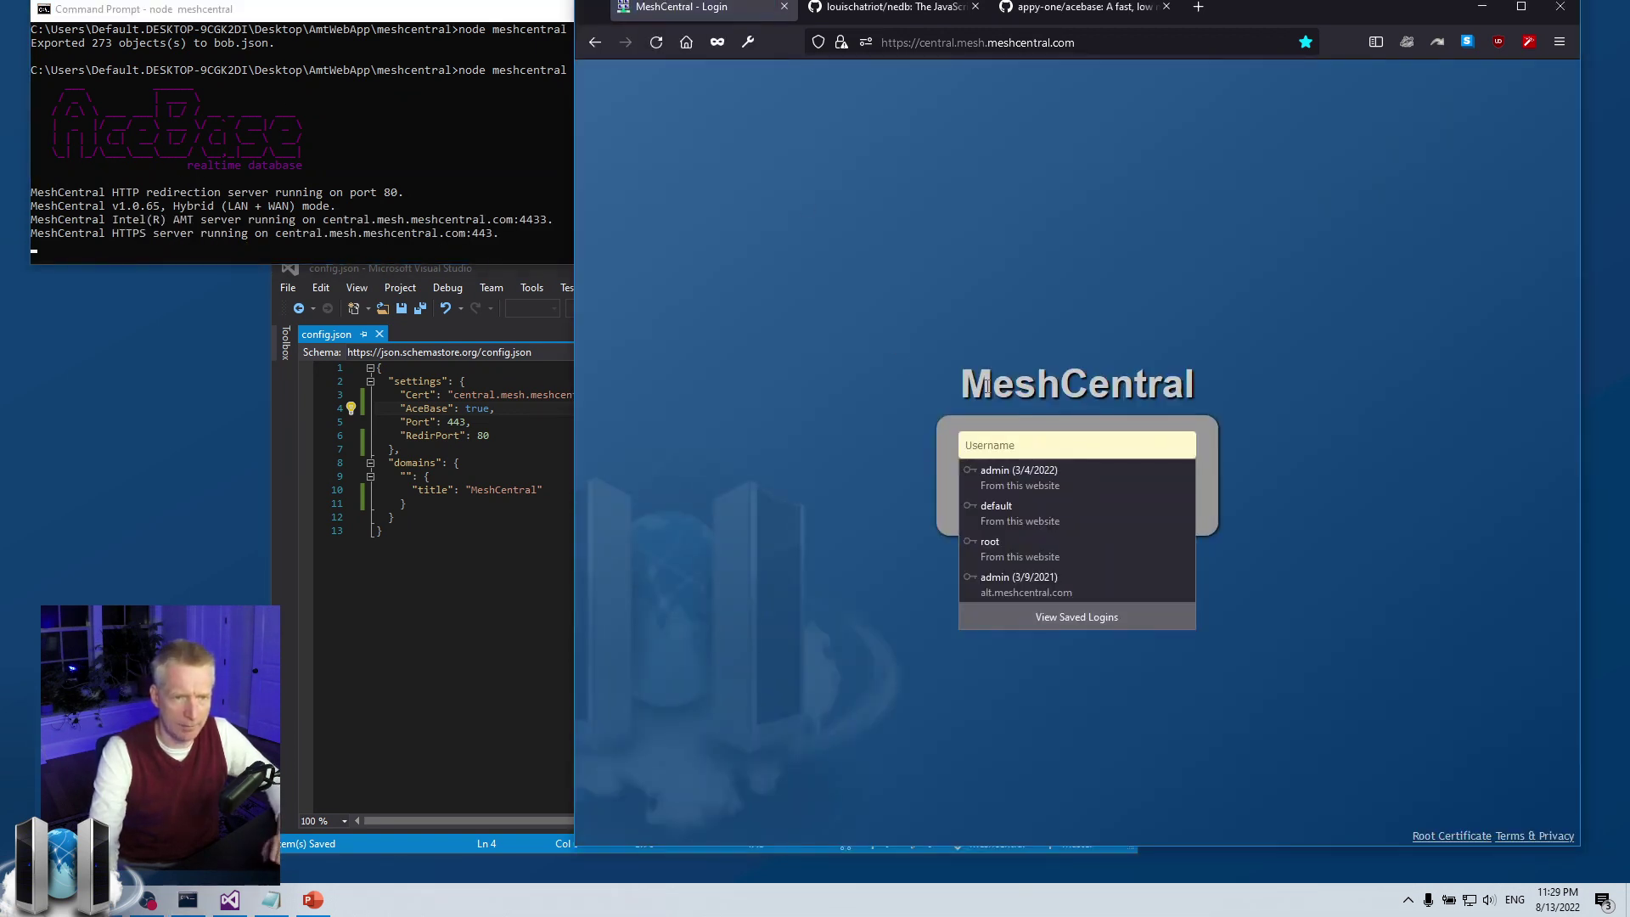
pyautogui.click(1031, 445)
pyautogui.write('admin')
pyautogui.press('Tab')
pyautogui.press('Return')
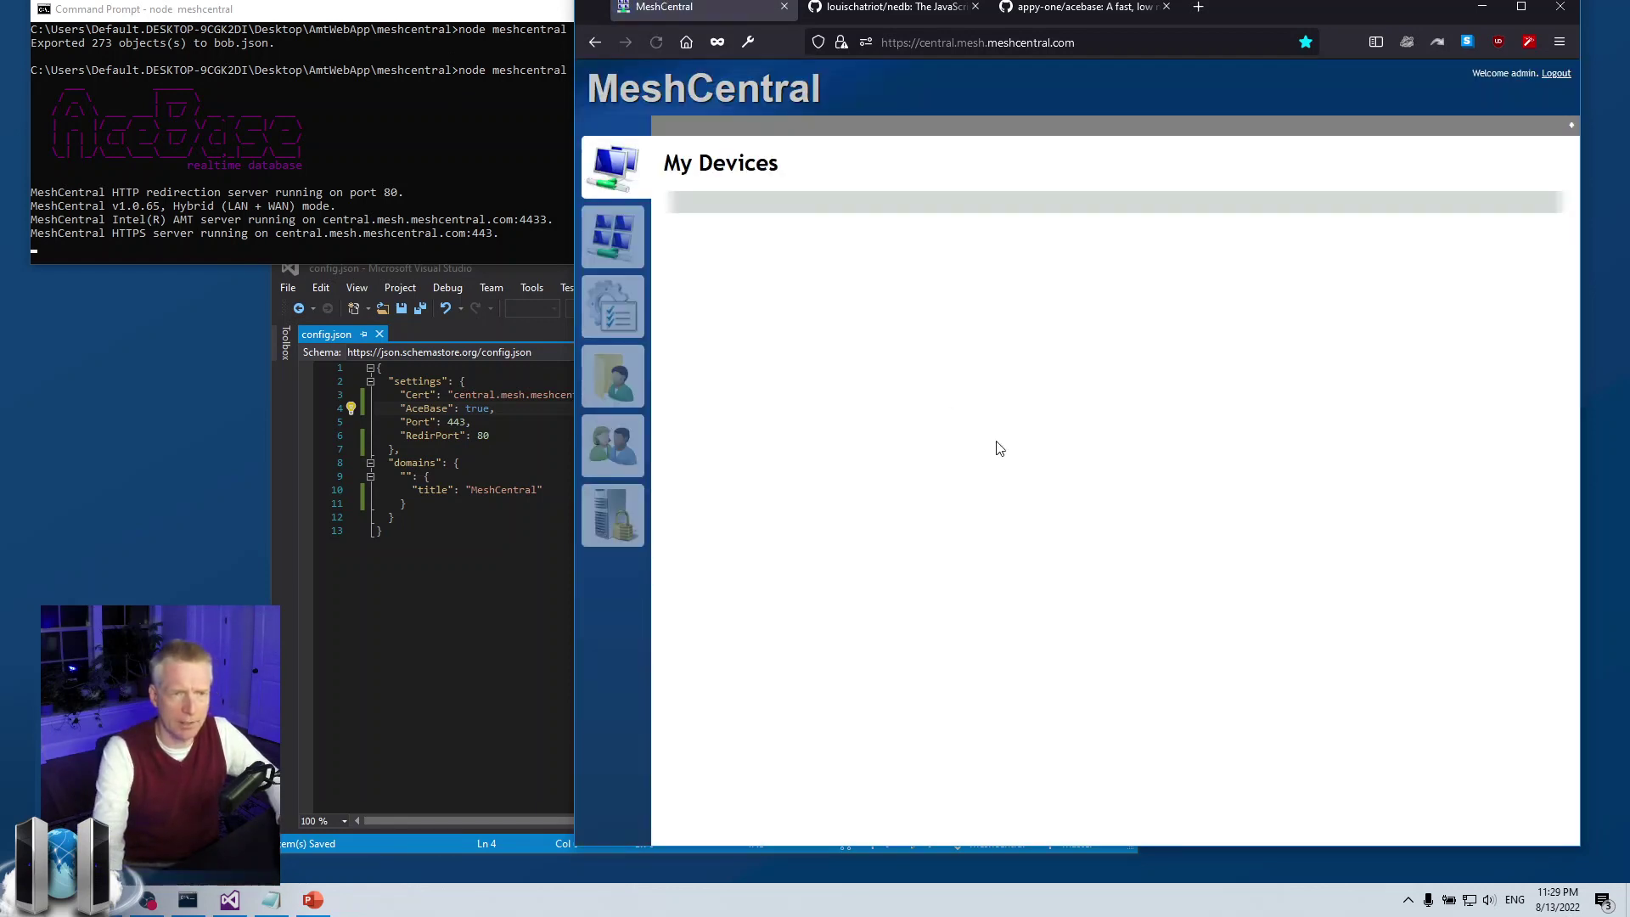
pyautogui.scroll(-2, 1046, 695)
pyautogui.scroll(2, 1046, 695)
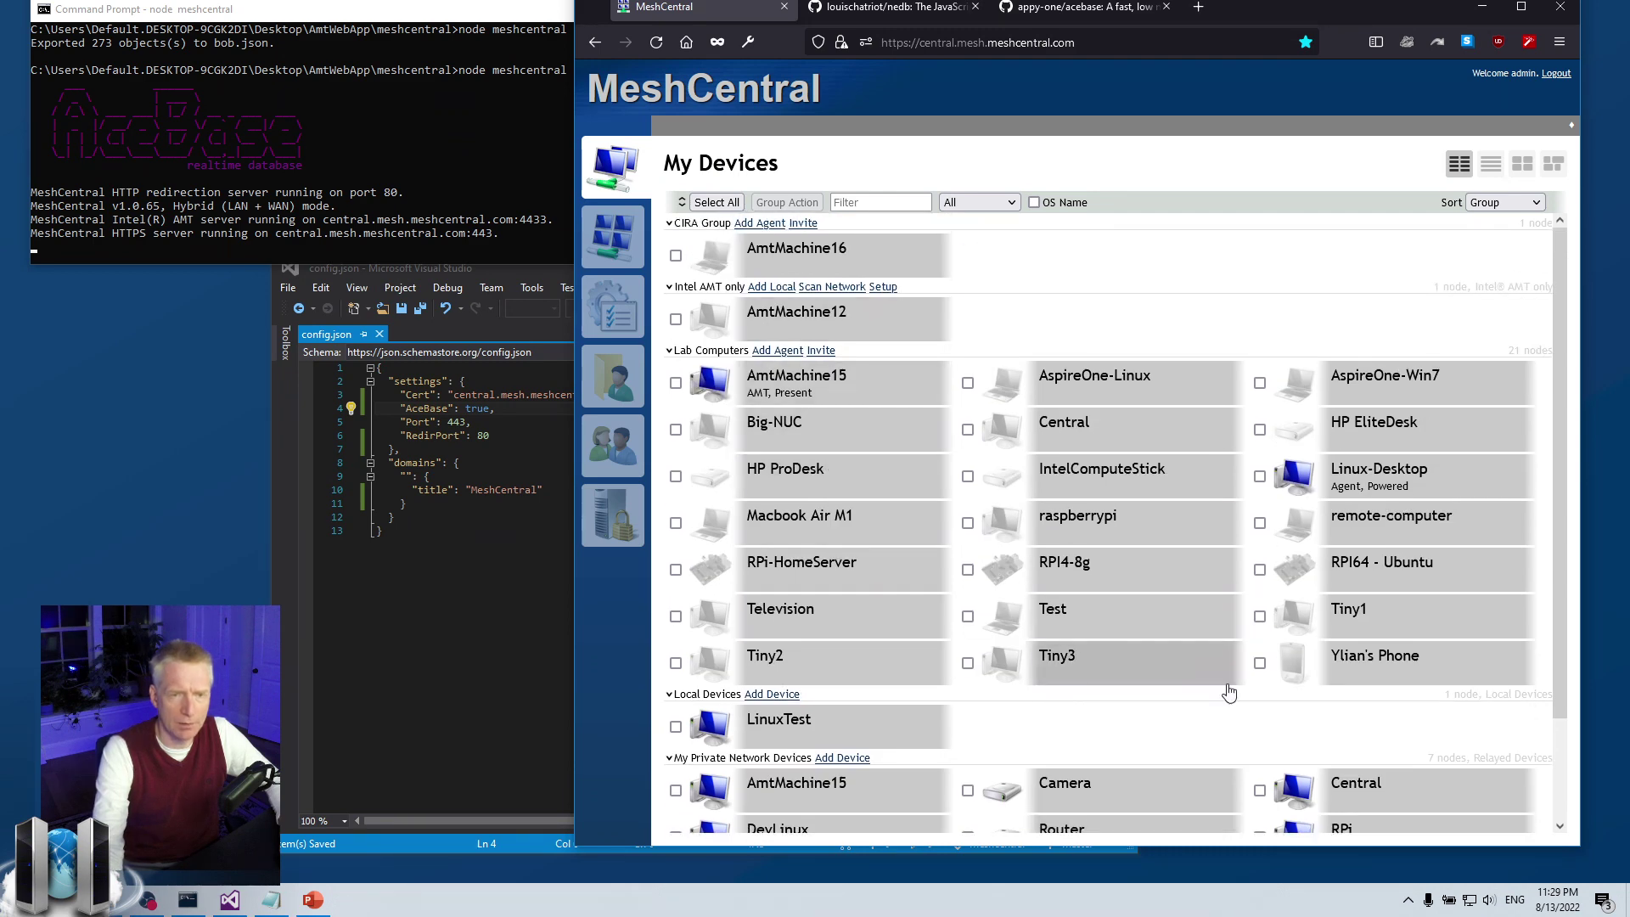
# Step: Check Linux-Desktop's Terminal tab still works, then minimise Firefox
pyautogui.click(1377, 475)
pyautogui.click(860, 127)
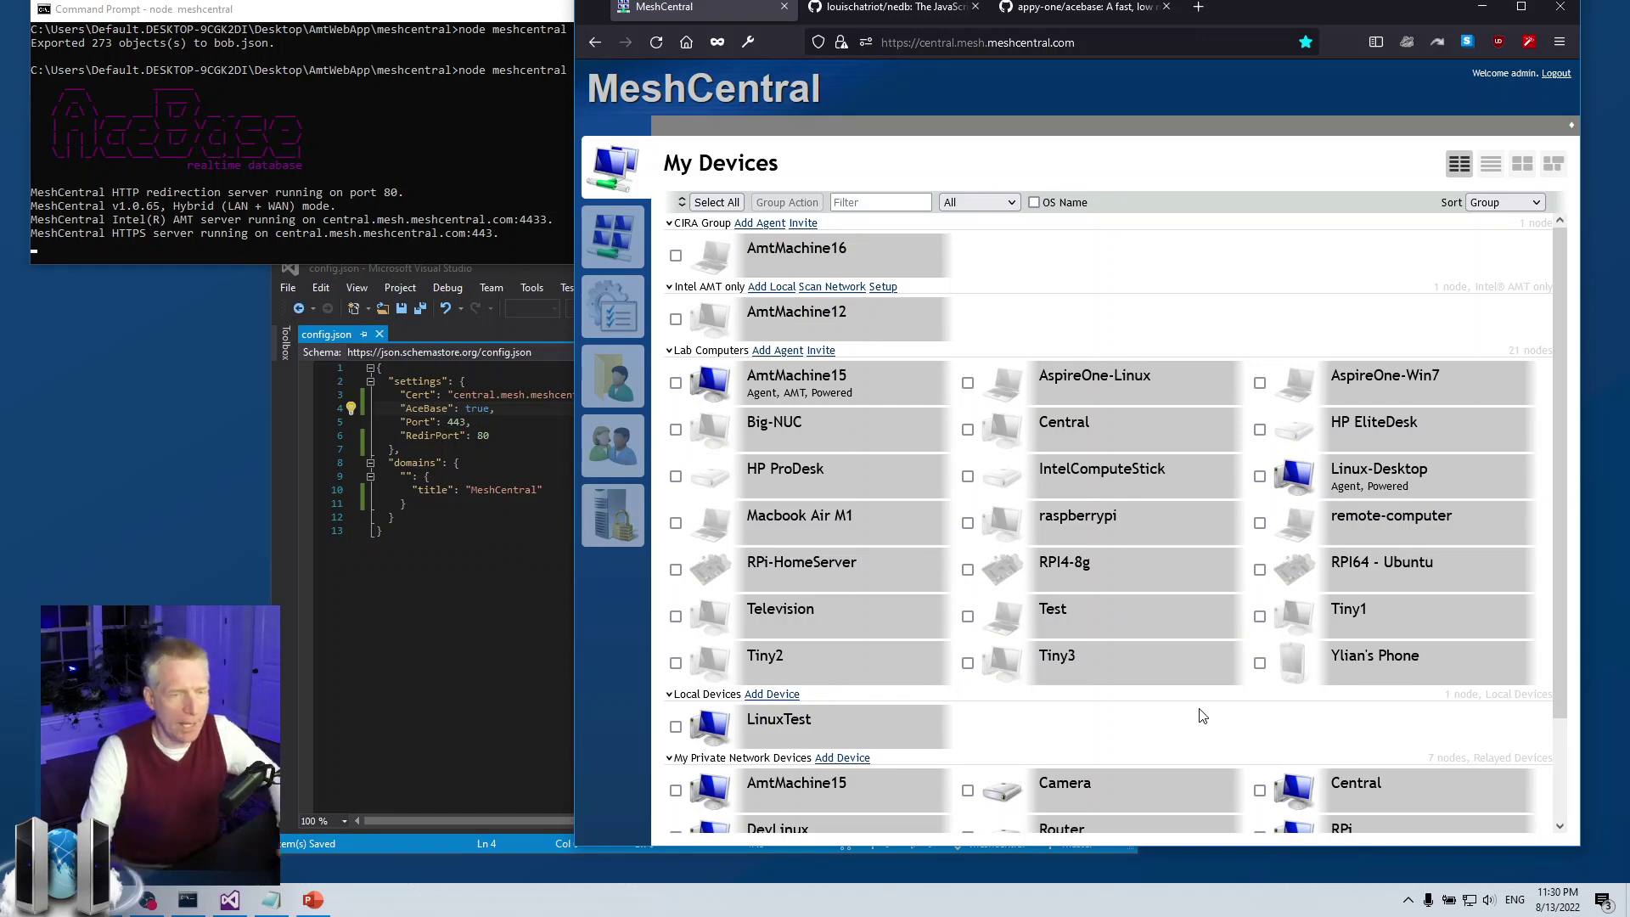
pyautogui.click(1484, 17)
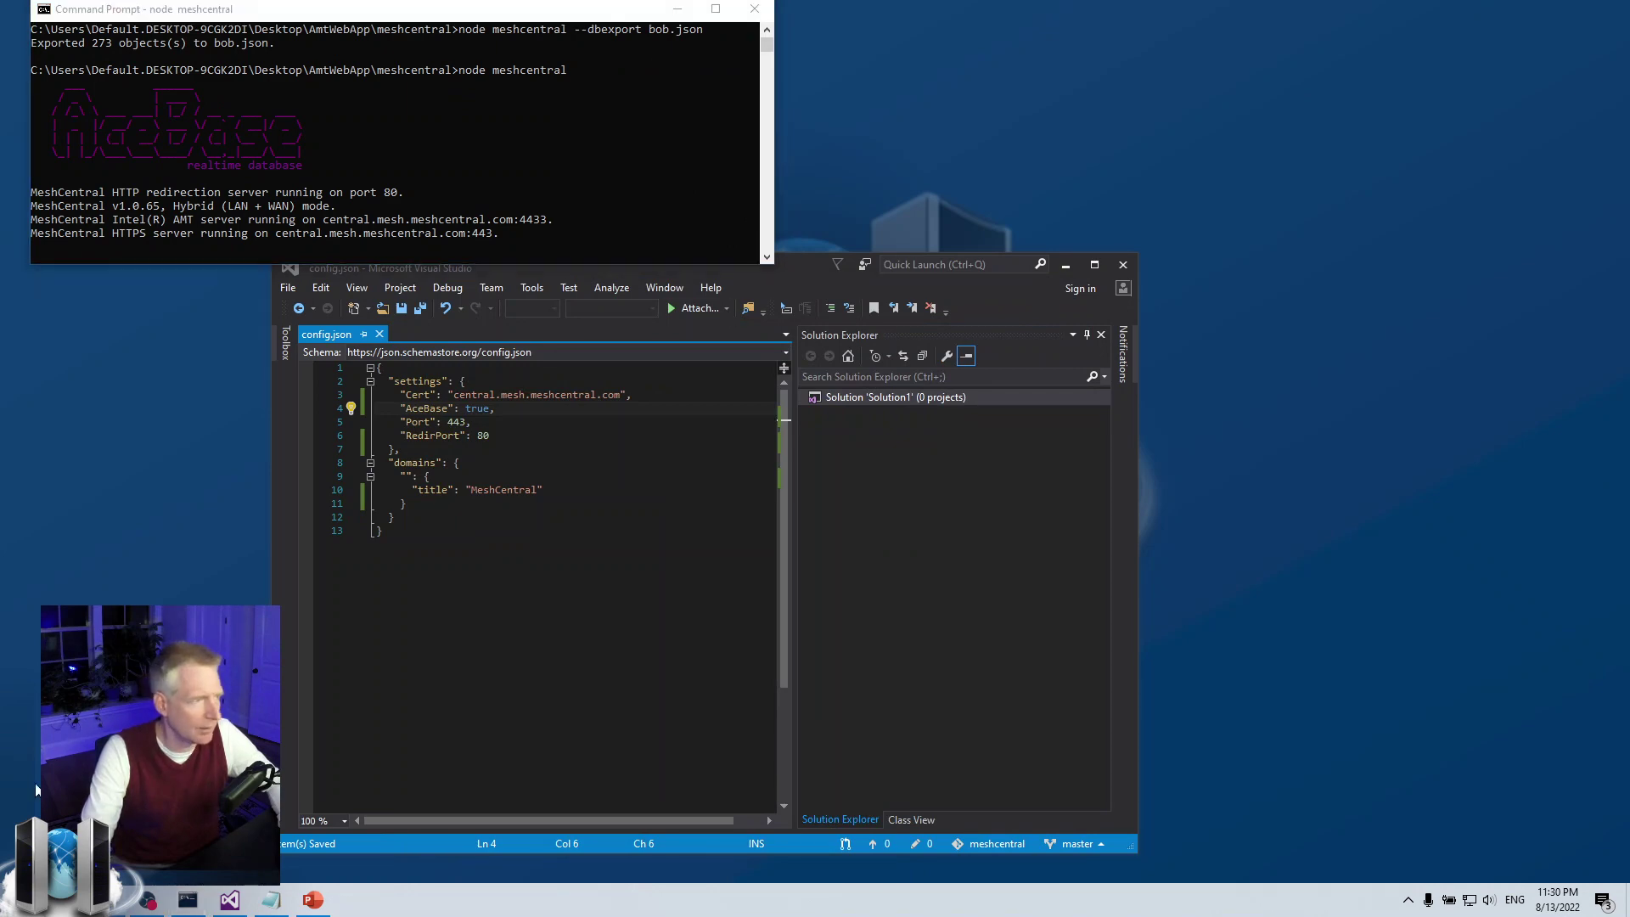
# Step: Open the meshcentral-data folder and select its four old .db files
pyautogui.click(271, 900)
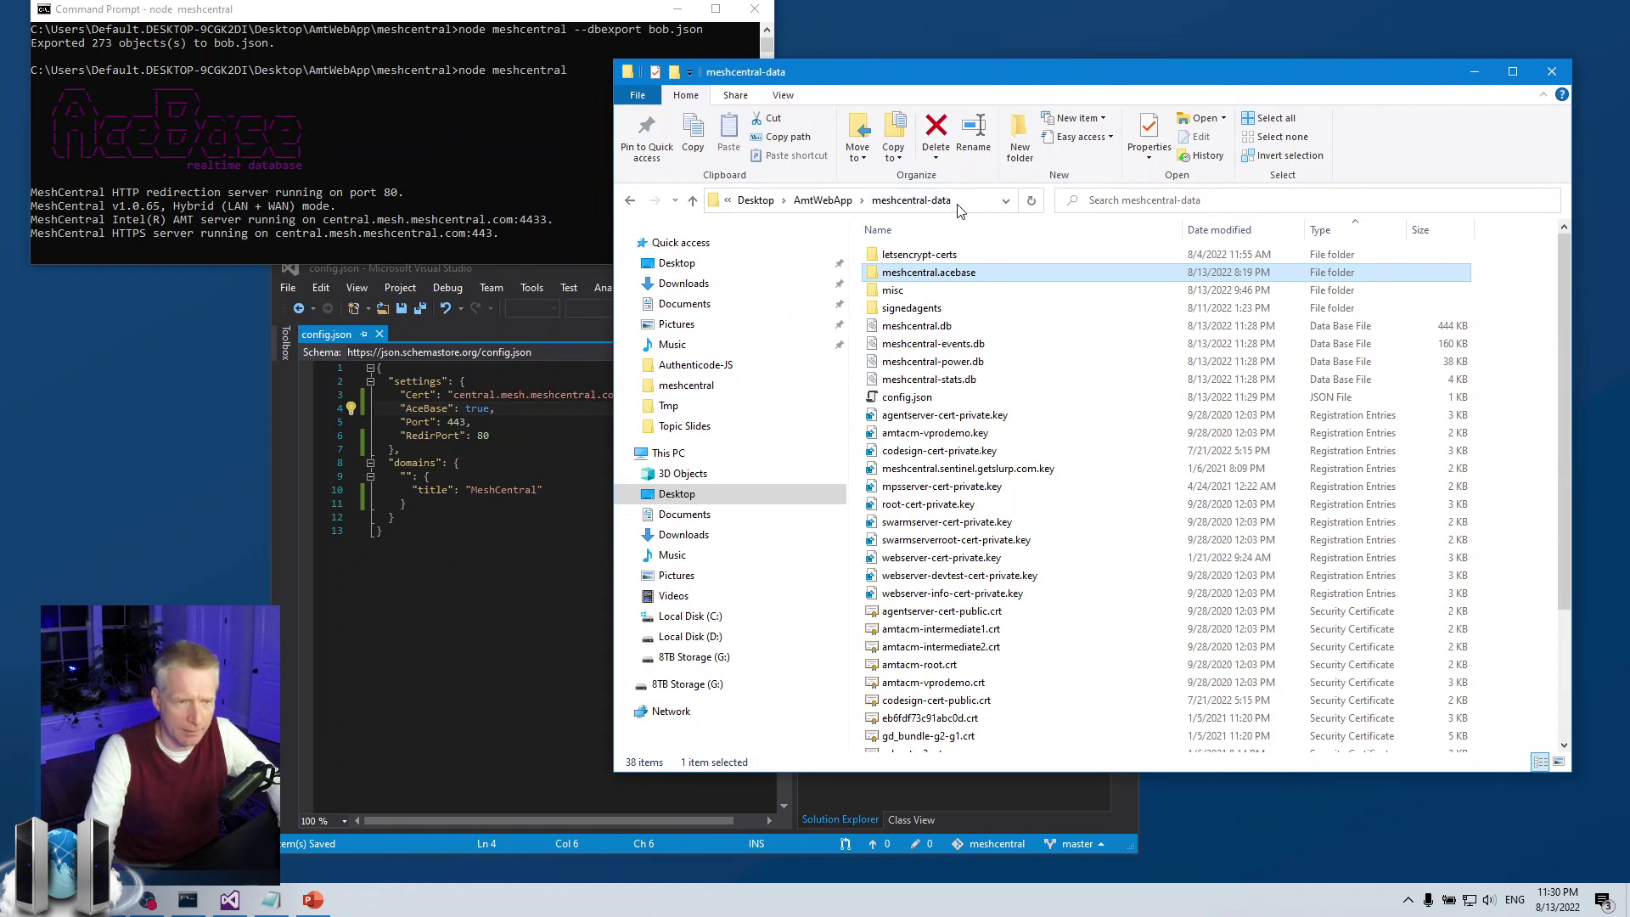
pyautogui.scroll(-3, 1045, 475)
pyautogui.scroll(3, 1055, 509)
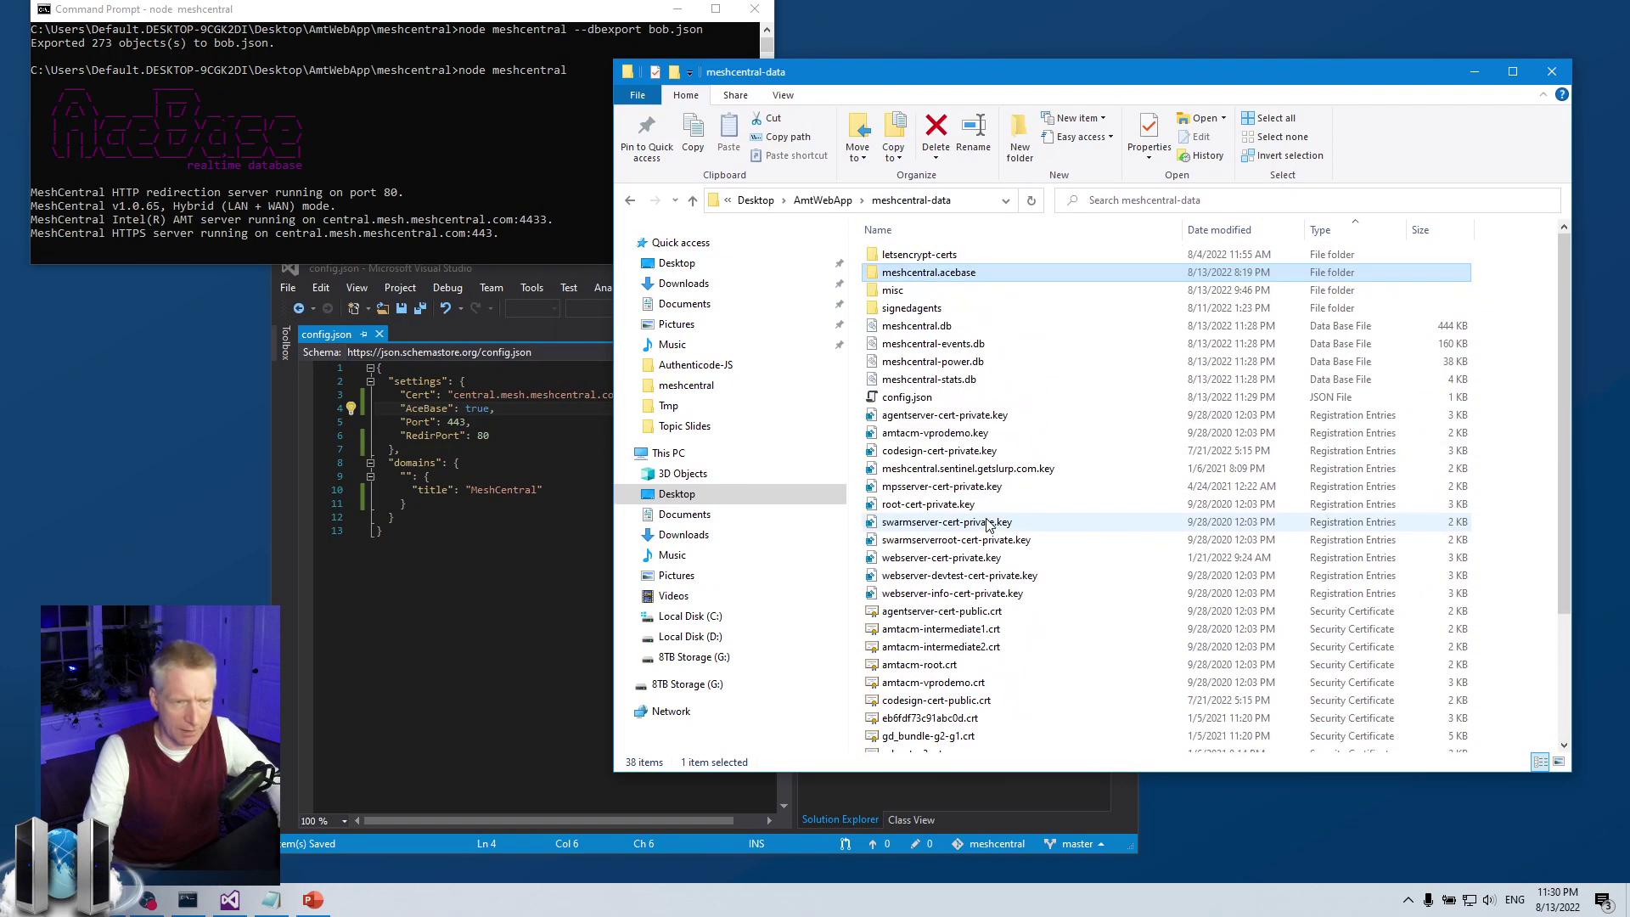
pyautogui.click(961, 326)
pyautogui.keyDown('shift'); pyautogui.click(1002, 380); pyautogui.keyUp('shift')
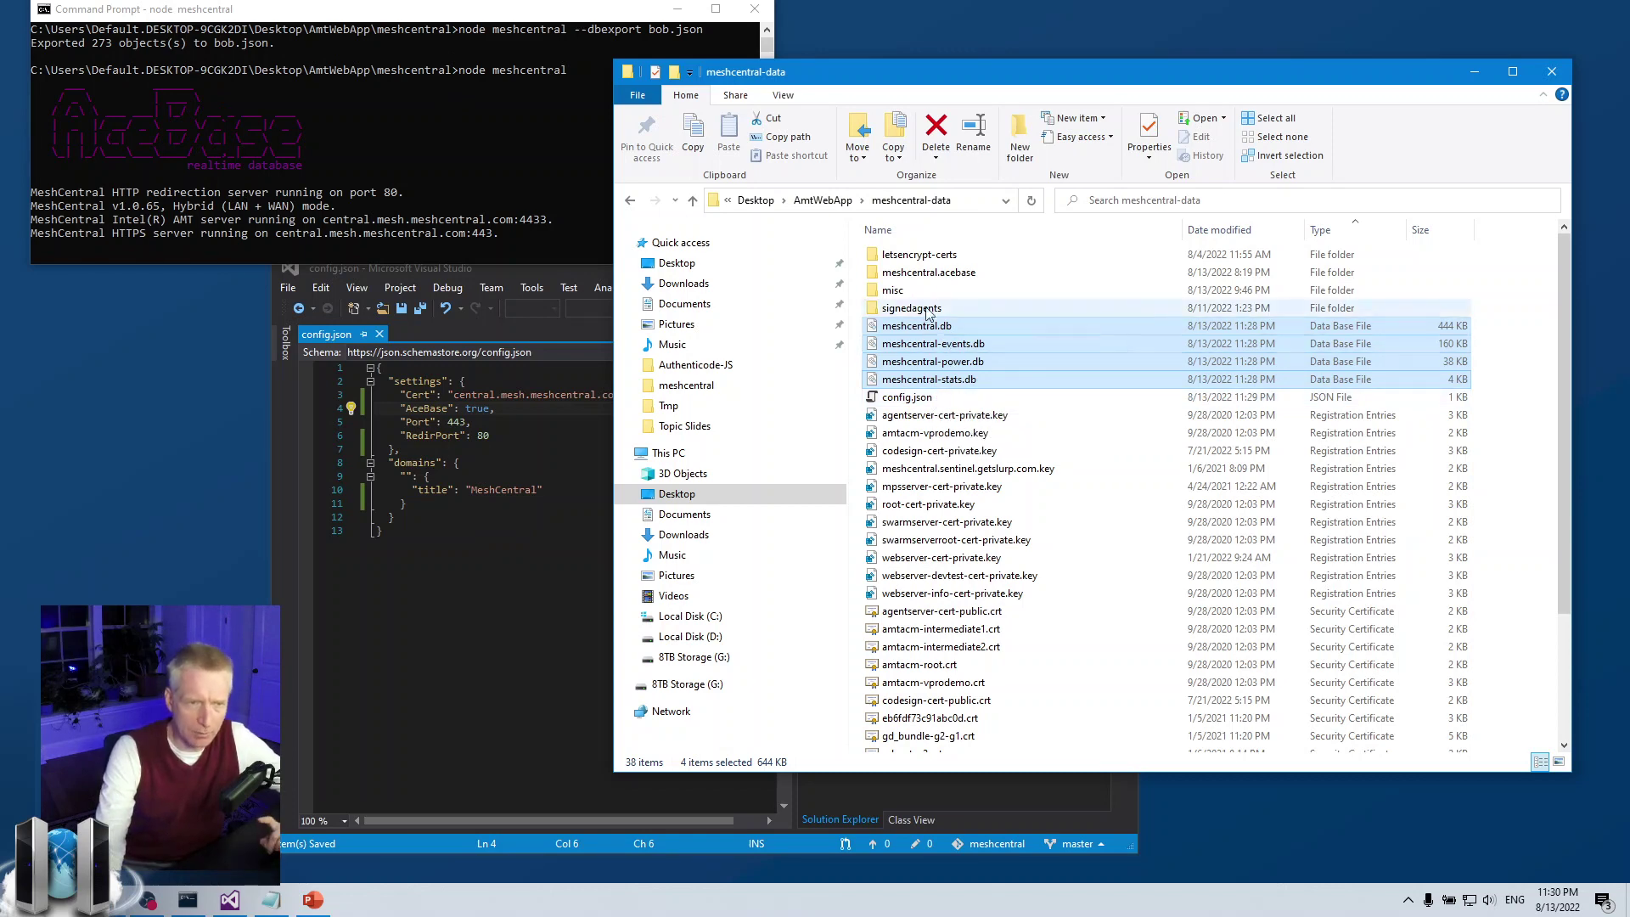
# Step: Open the meshcentral.acebase folder to show its single 4,096 KB data.db file
pyautogui.click(912, 275)
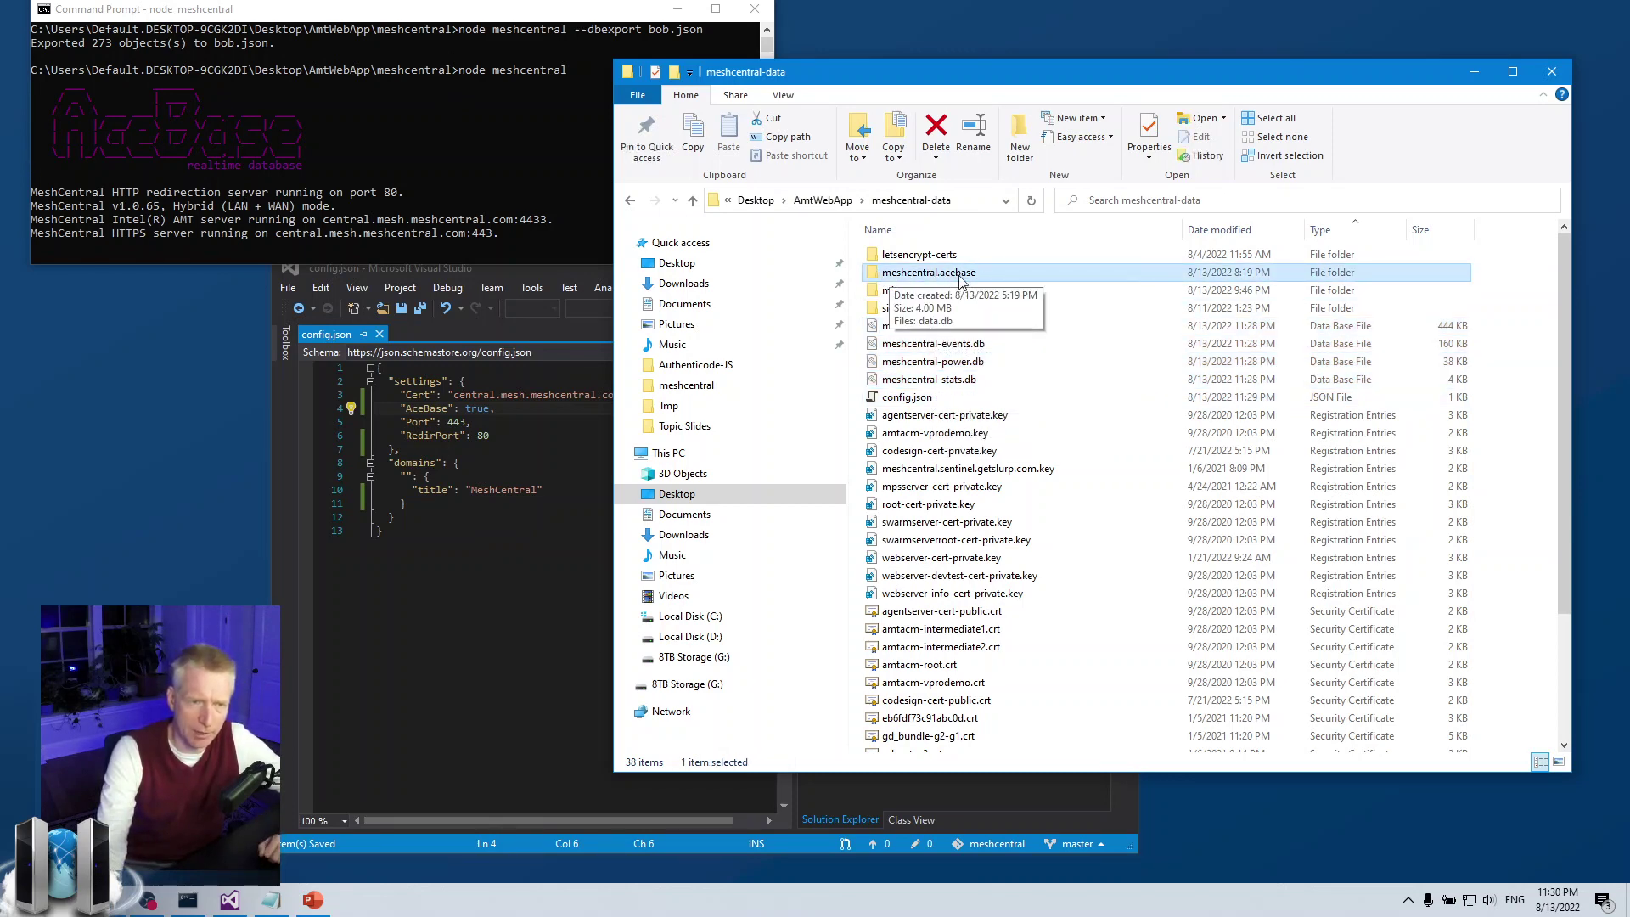
pyautogui.doubleClick(929, 273)
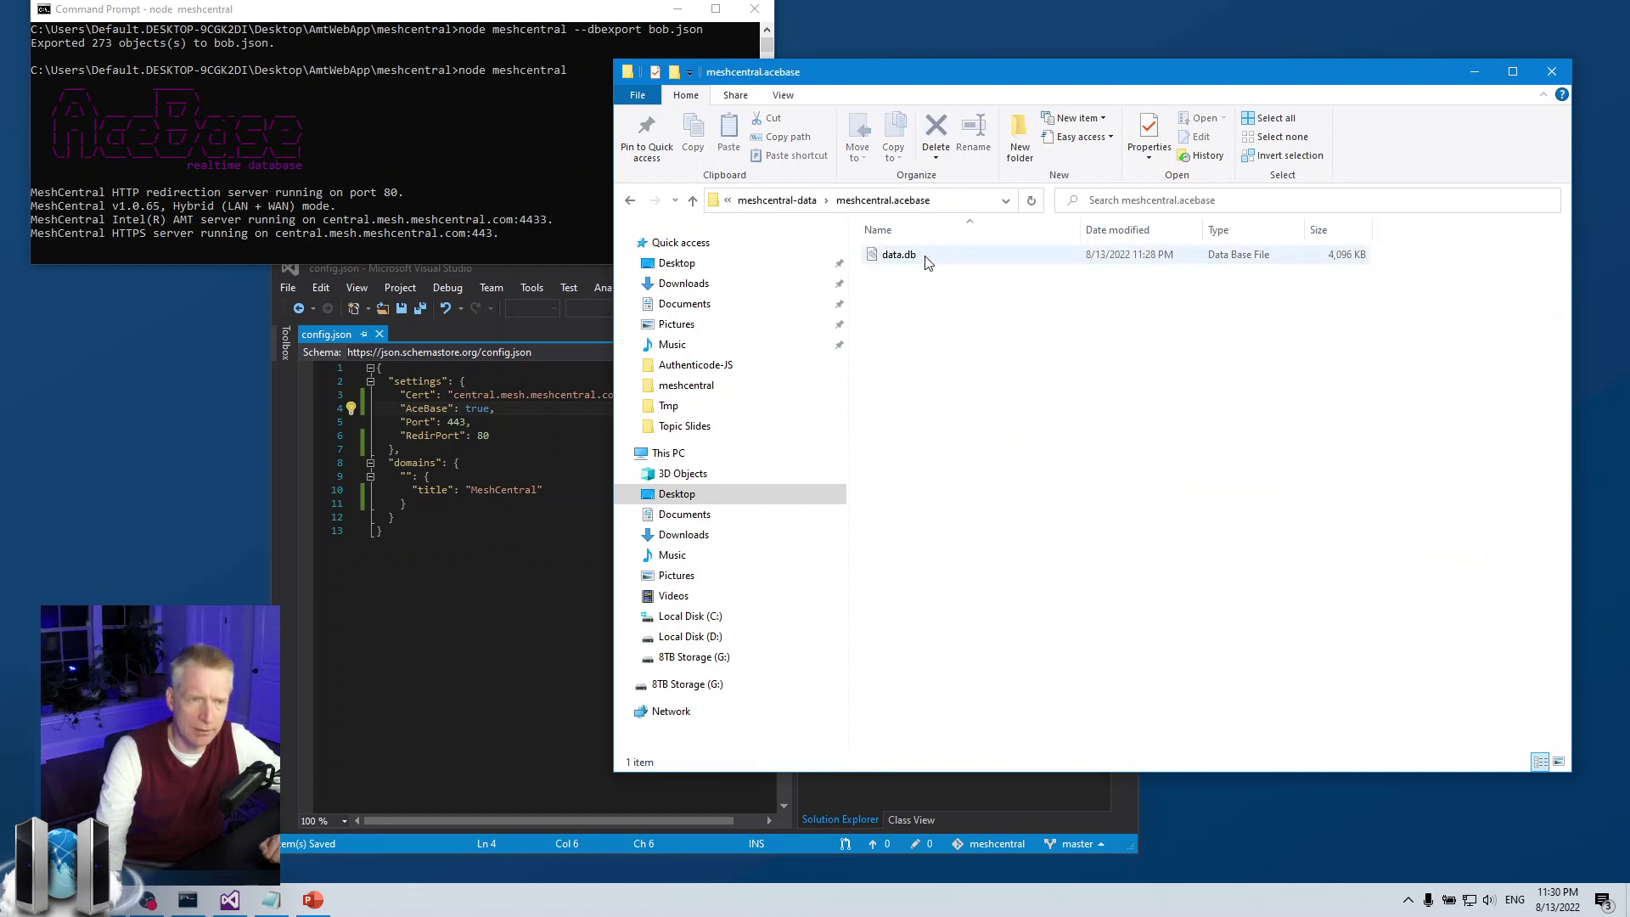
pyautogui.click(898, 261)
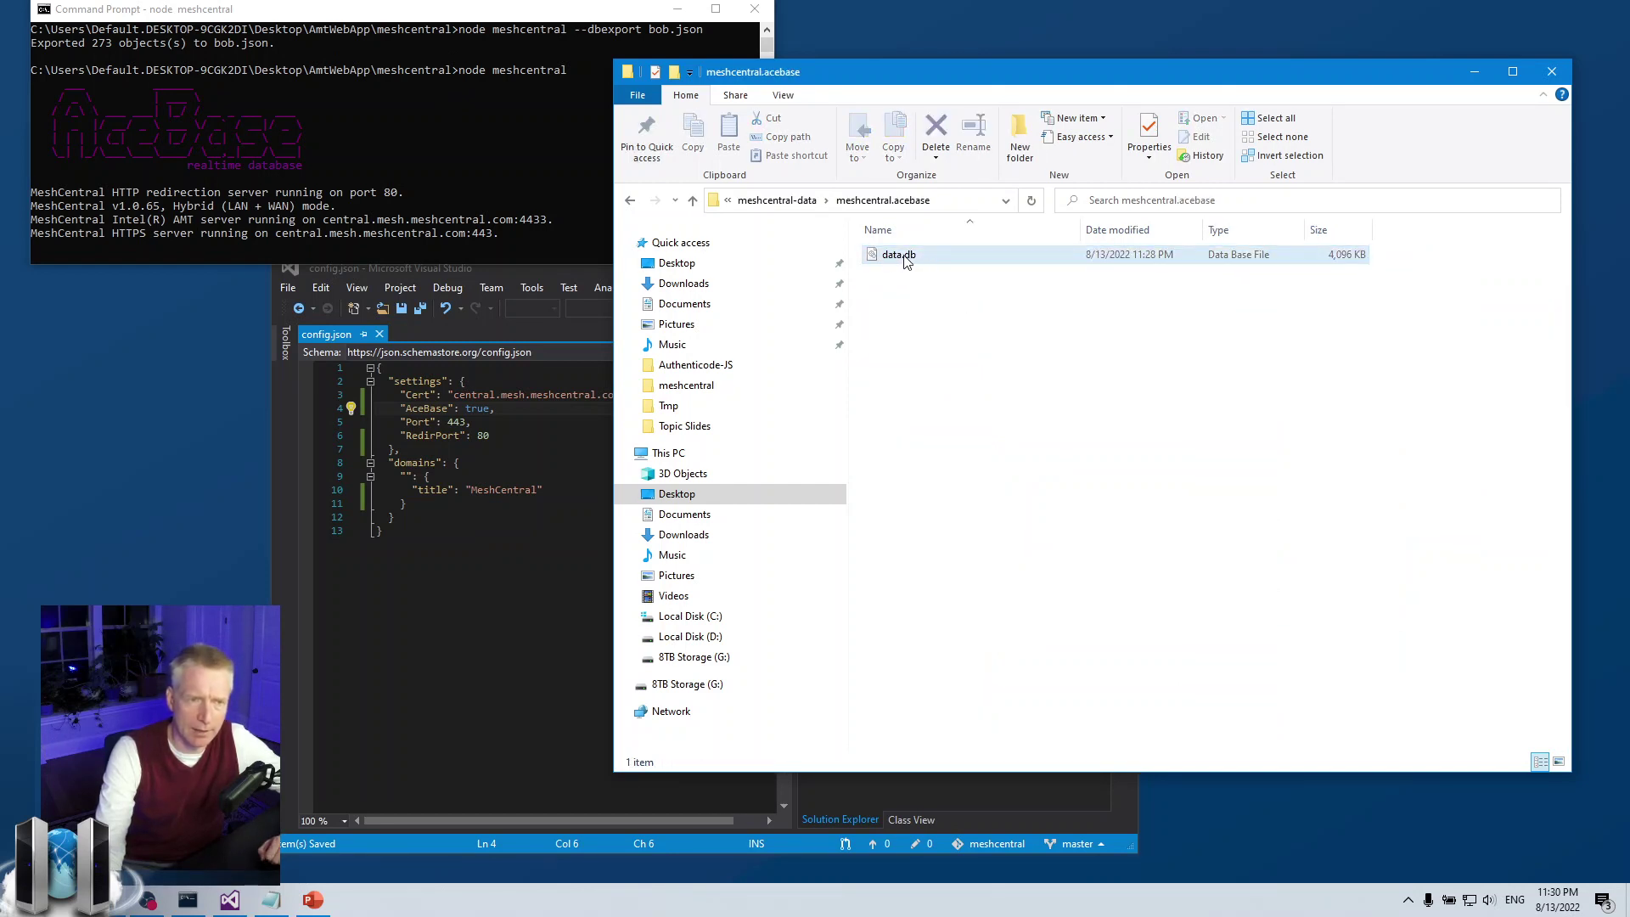
pyautogui.click(984, 338)
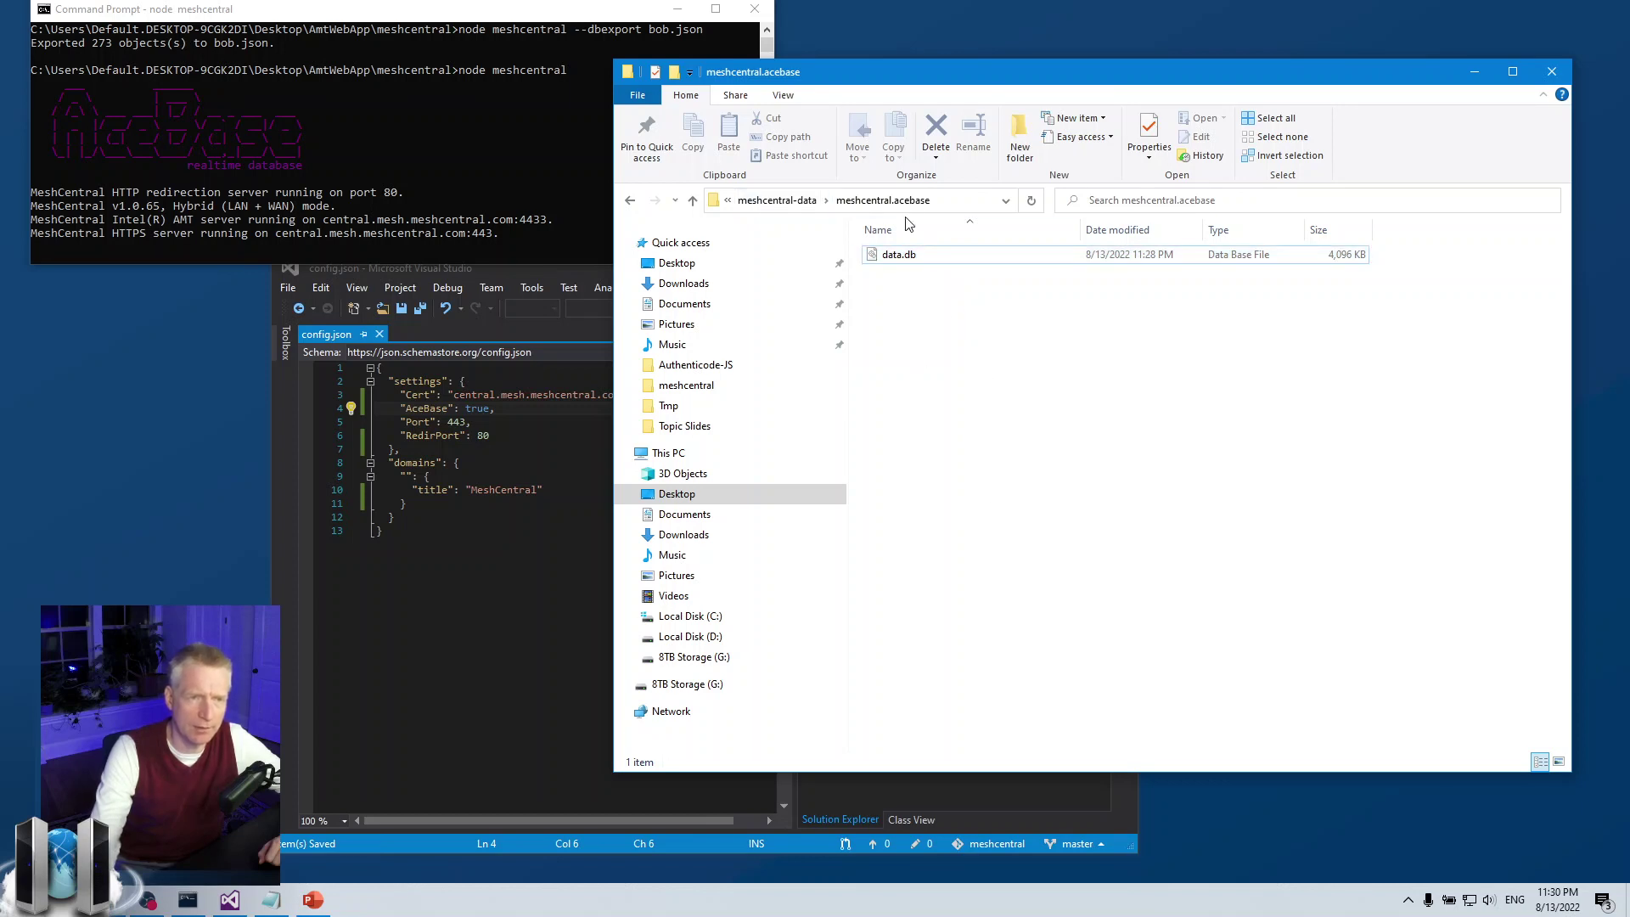
# Step: Back in meshcentral-data, highlight amtacm-vprodemo.key and the four old .db files
pyautogui.click(777, 199)
pyautogui.click(1006, 433)
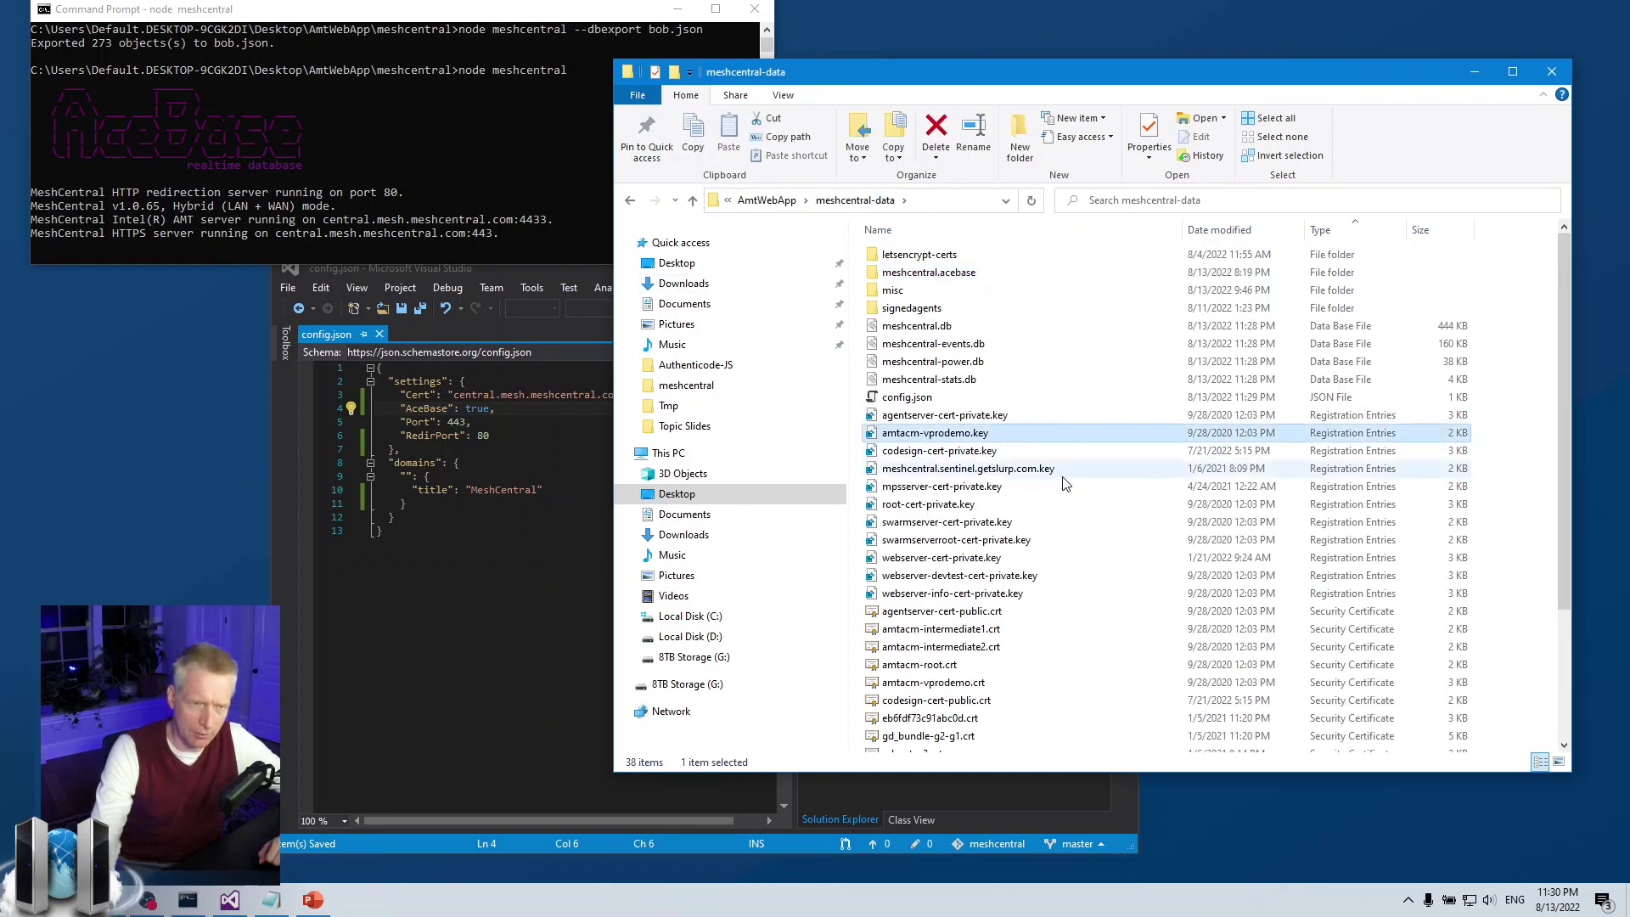
pyautogui.click(921, 333)
pyautogui.keyDown('shift'); pyautogui.click(955, 381); pyautogui.keyUp('shift')
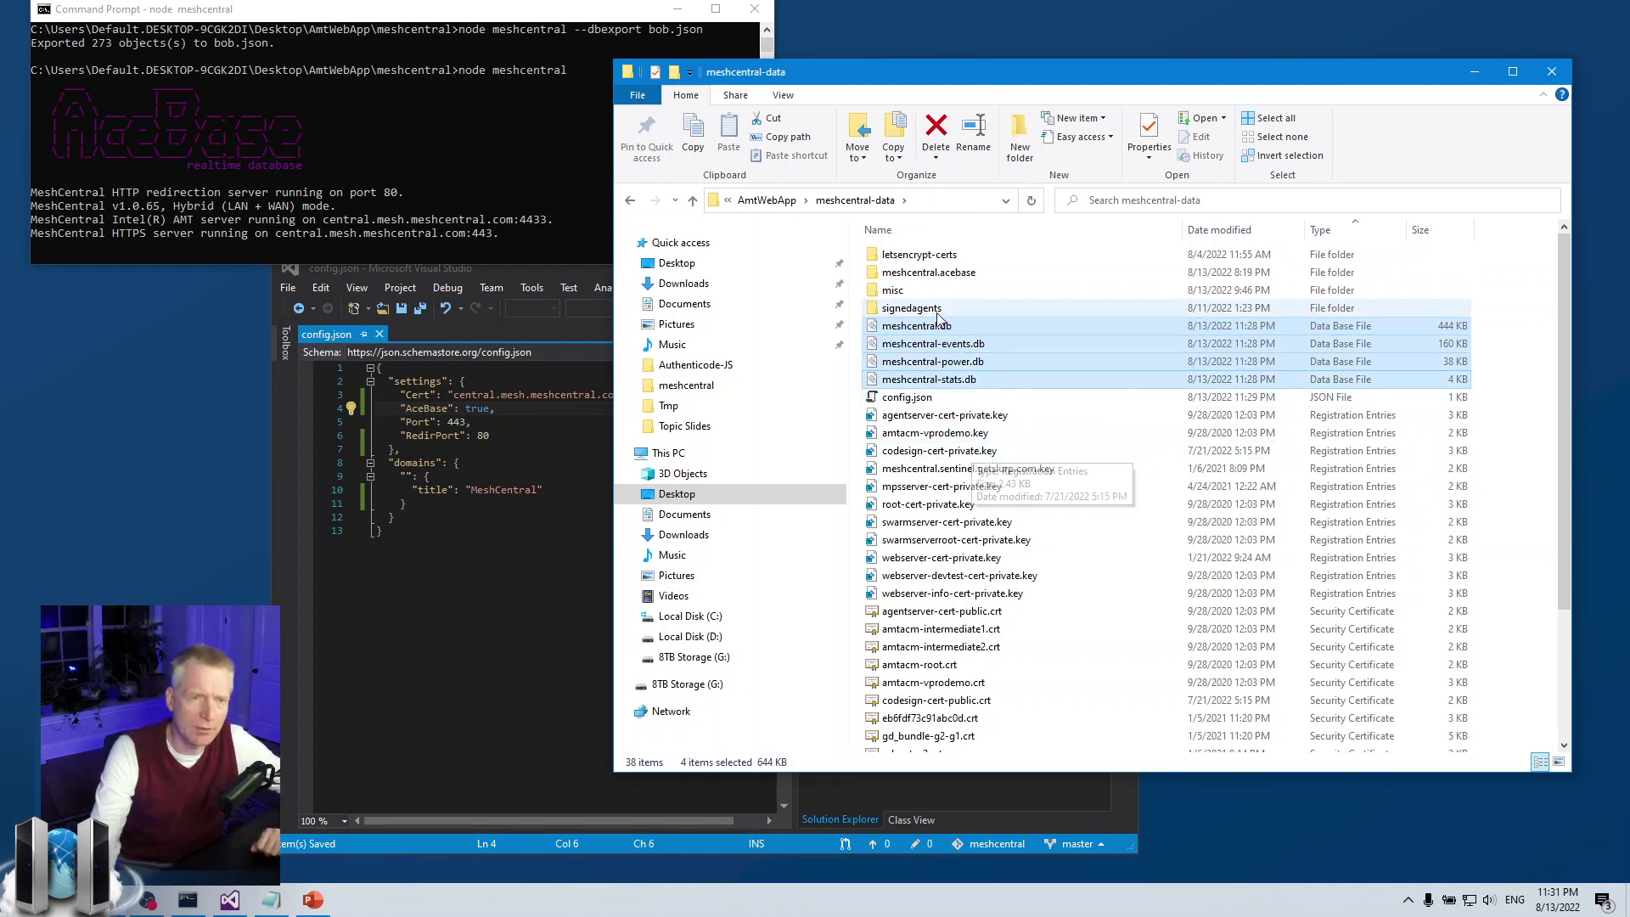
# Step: Open meshcentral.acebase to show data.db's size, then return to meshcentral-data
pyautogui.click(951, 272)
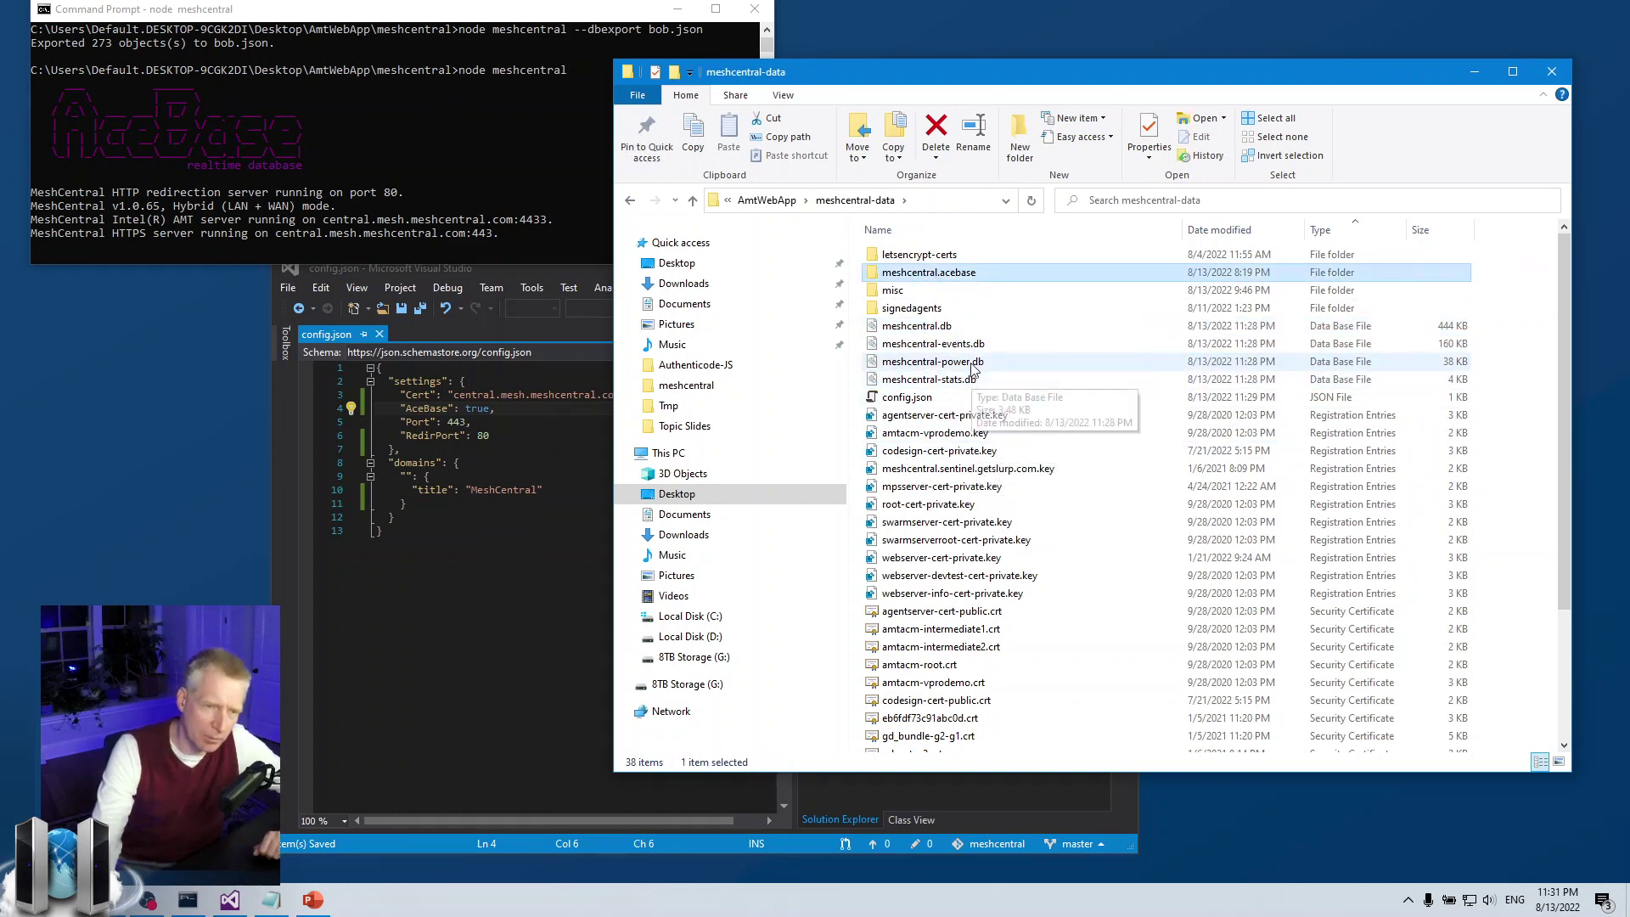
pyautogui.moveTo(933, 280)
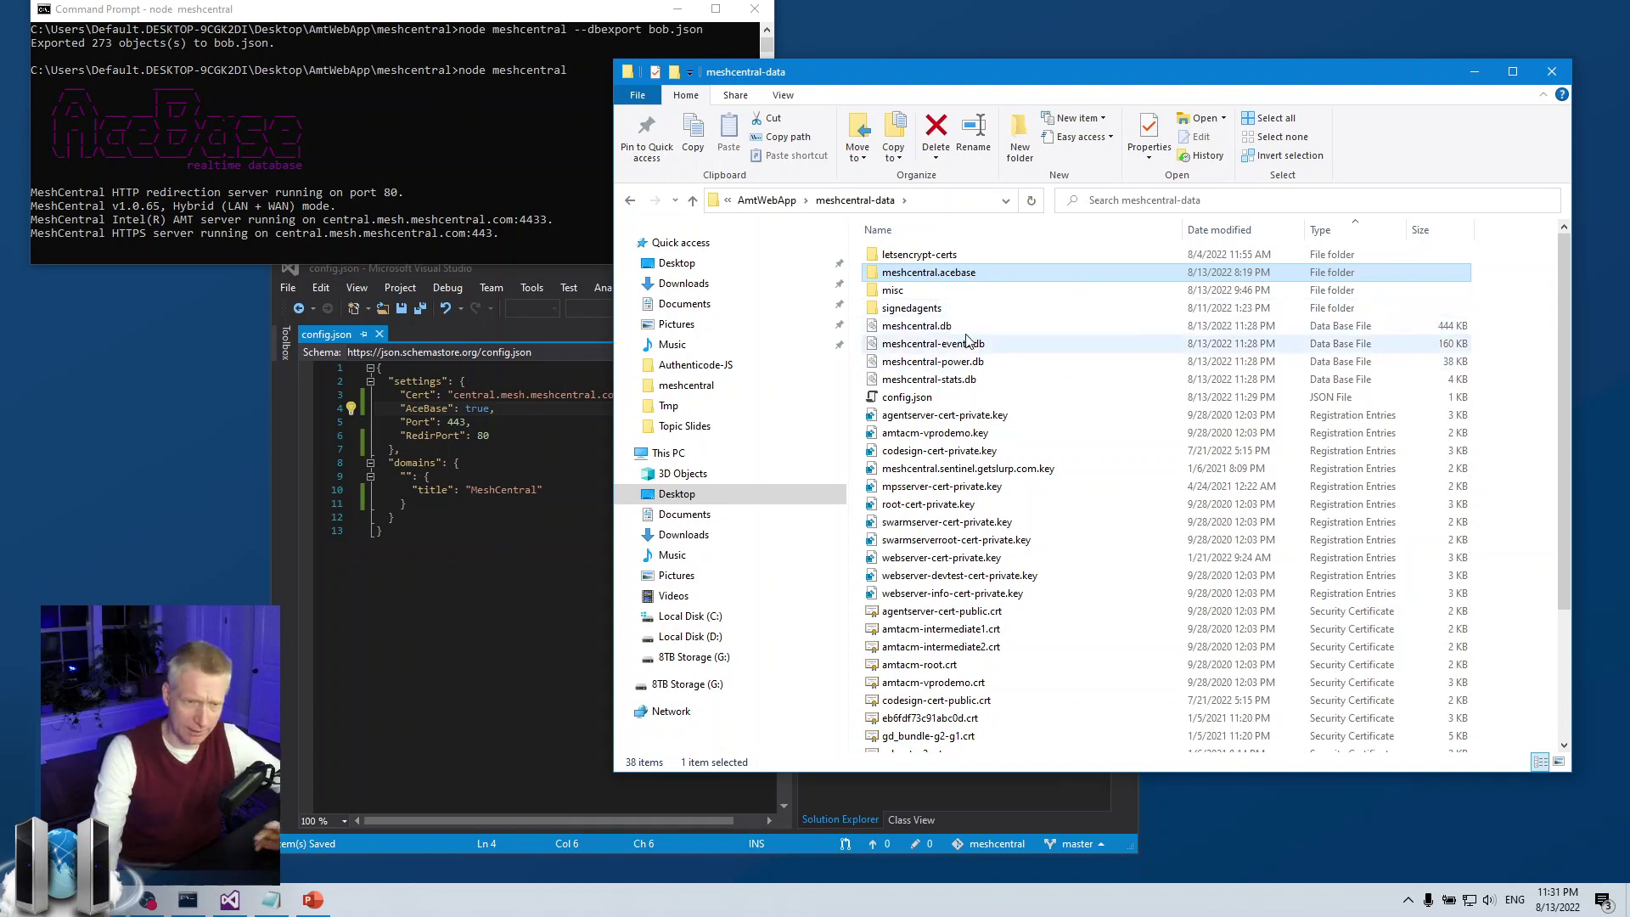
pyautogui.doubleClick(946, 276)
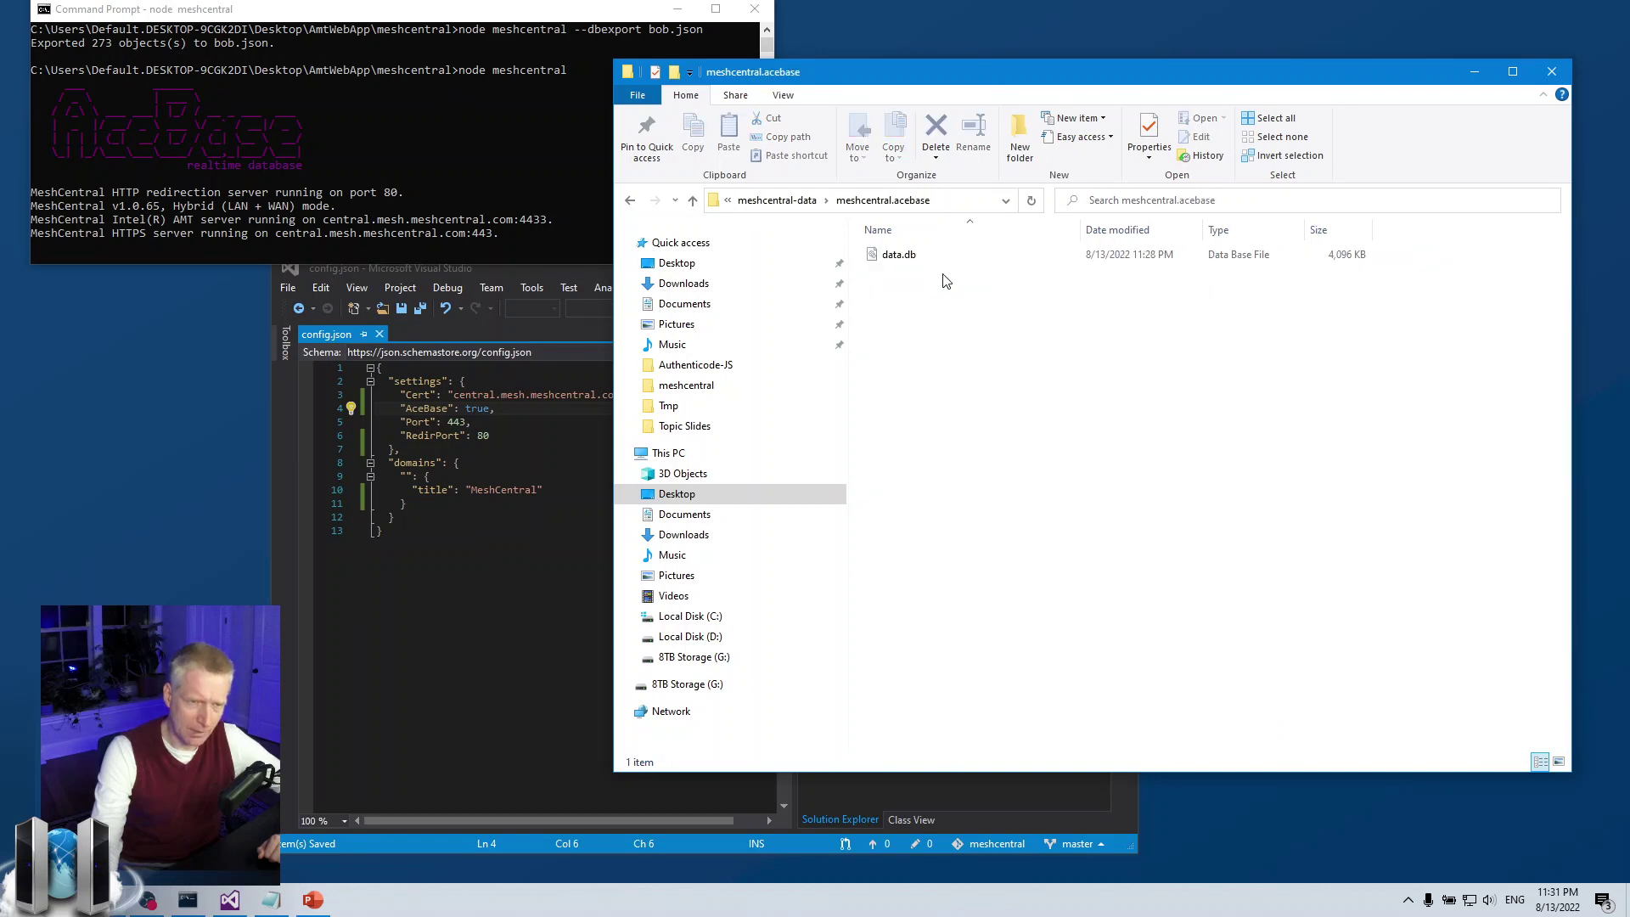
pyautogui.click(890, 259)
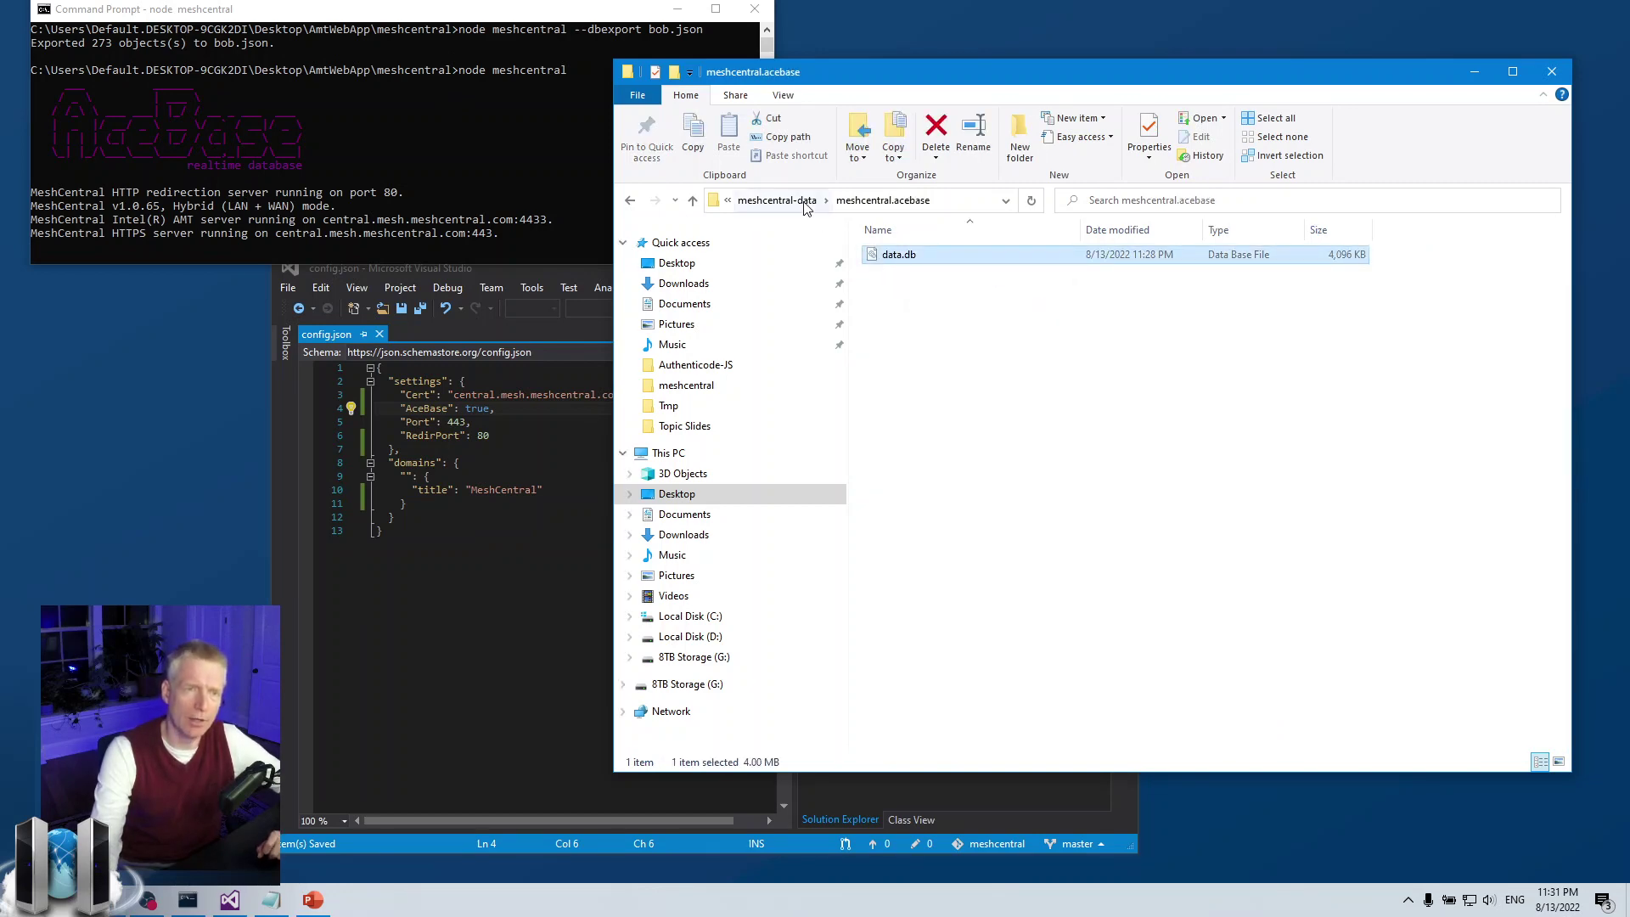
pyautogui.click(776, 200)
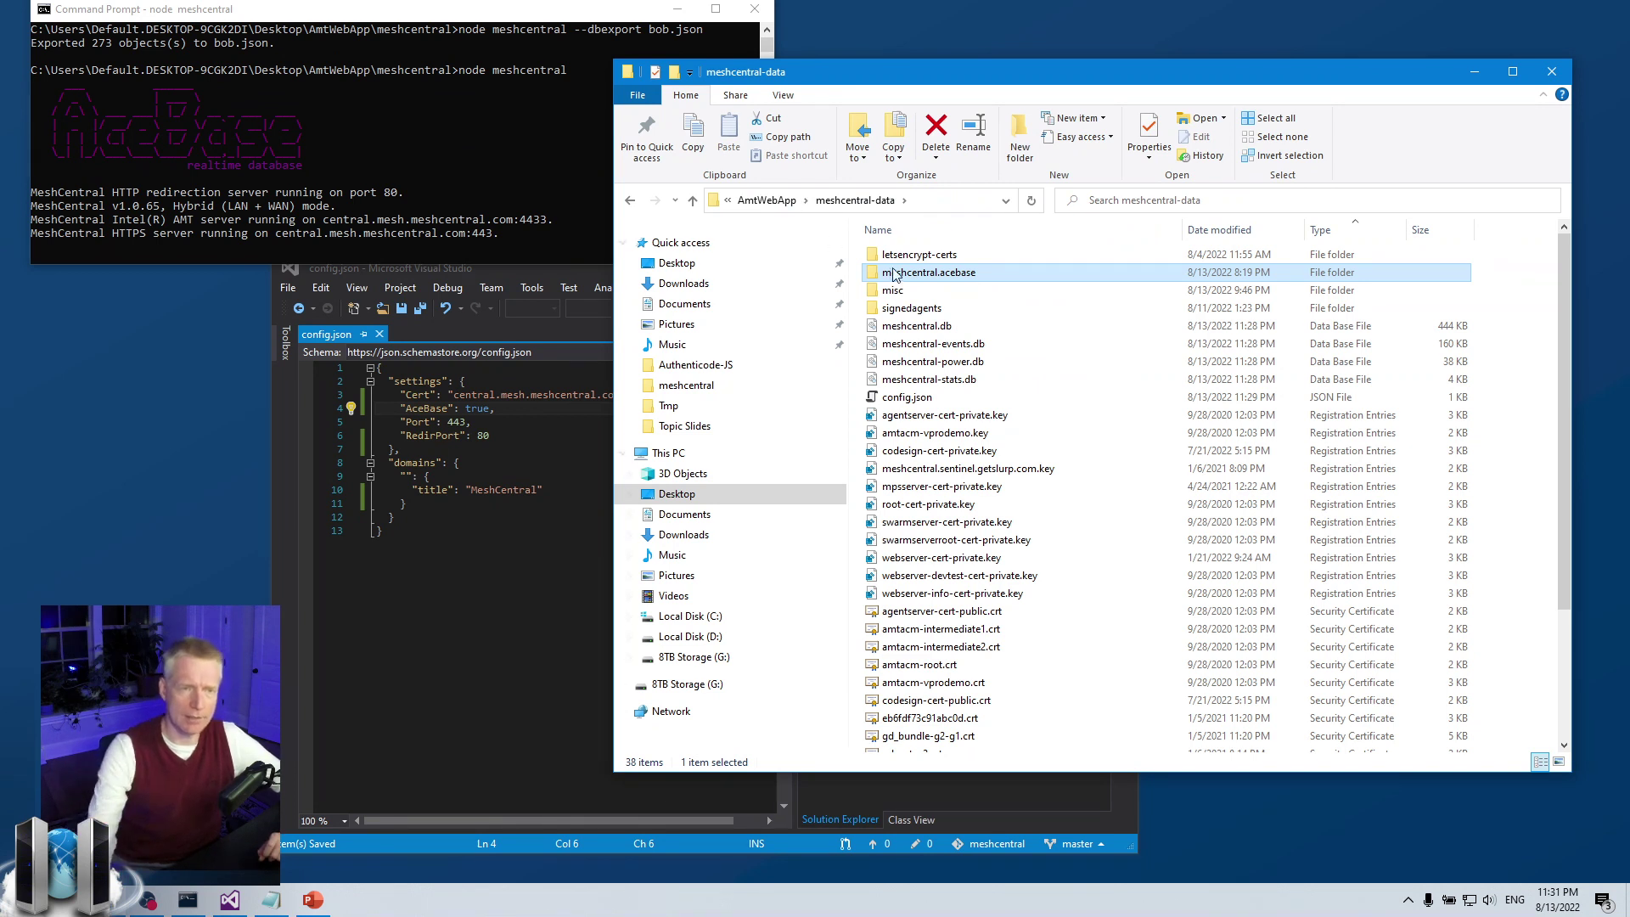
# Step: Select each old .db file and the meshcentral.acebase folder, ending on meshcentral.db (444 KB)
pyautogui.click(919, 328)
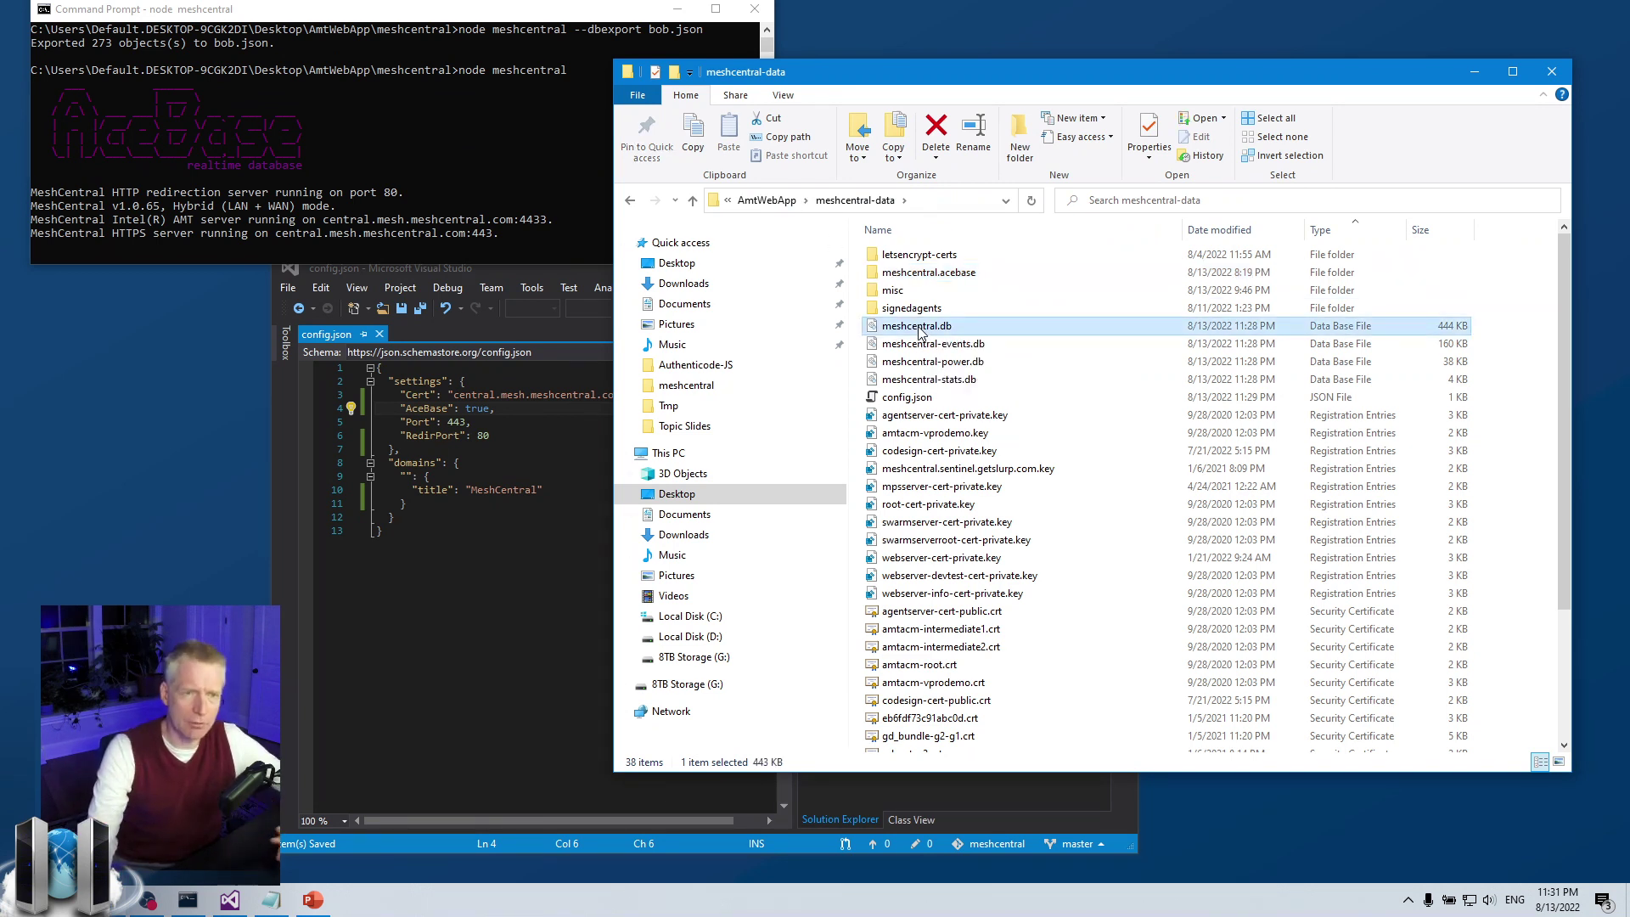
pyautogui.click(923, 344)
pyautogui.click(927, 361)
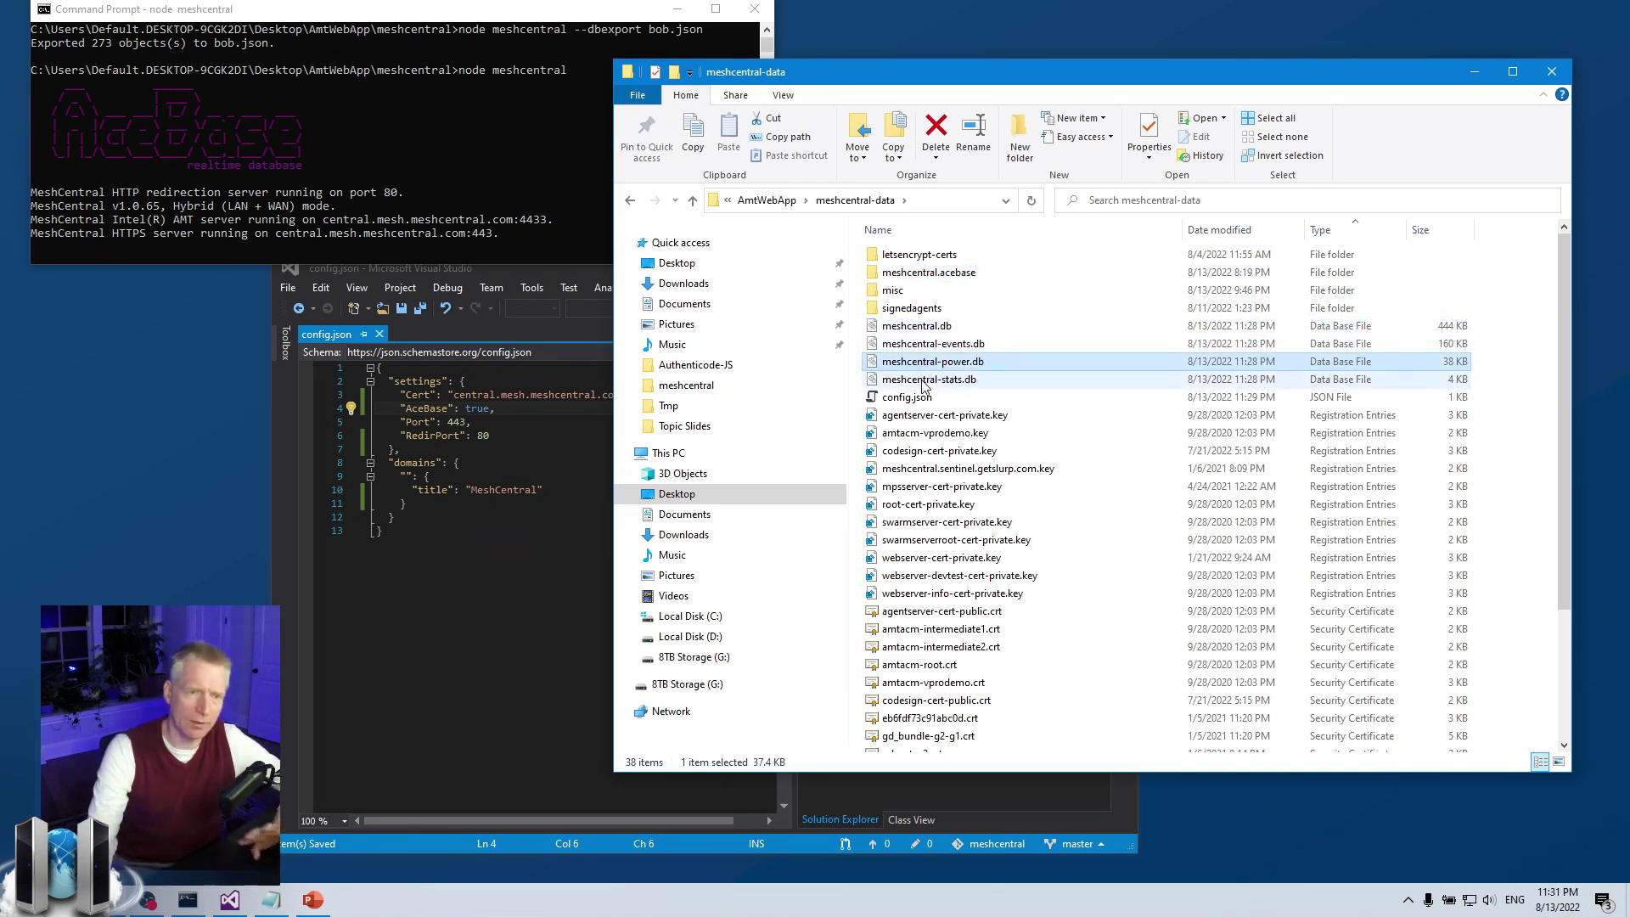
pyautogui.click(921, 380)
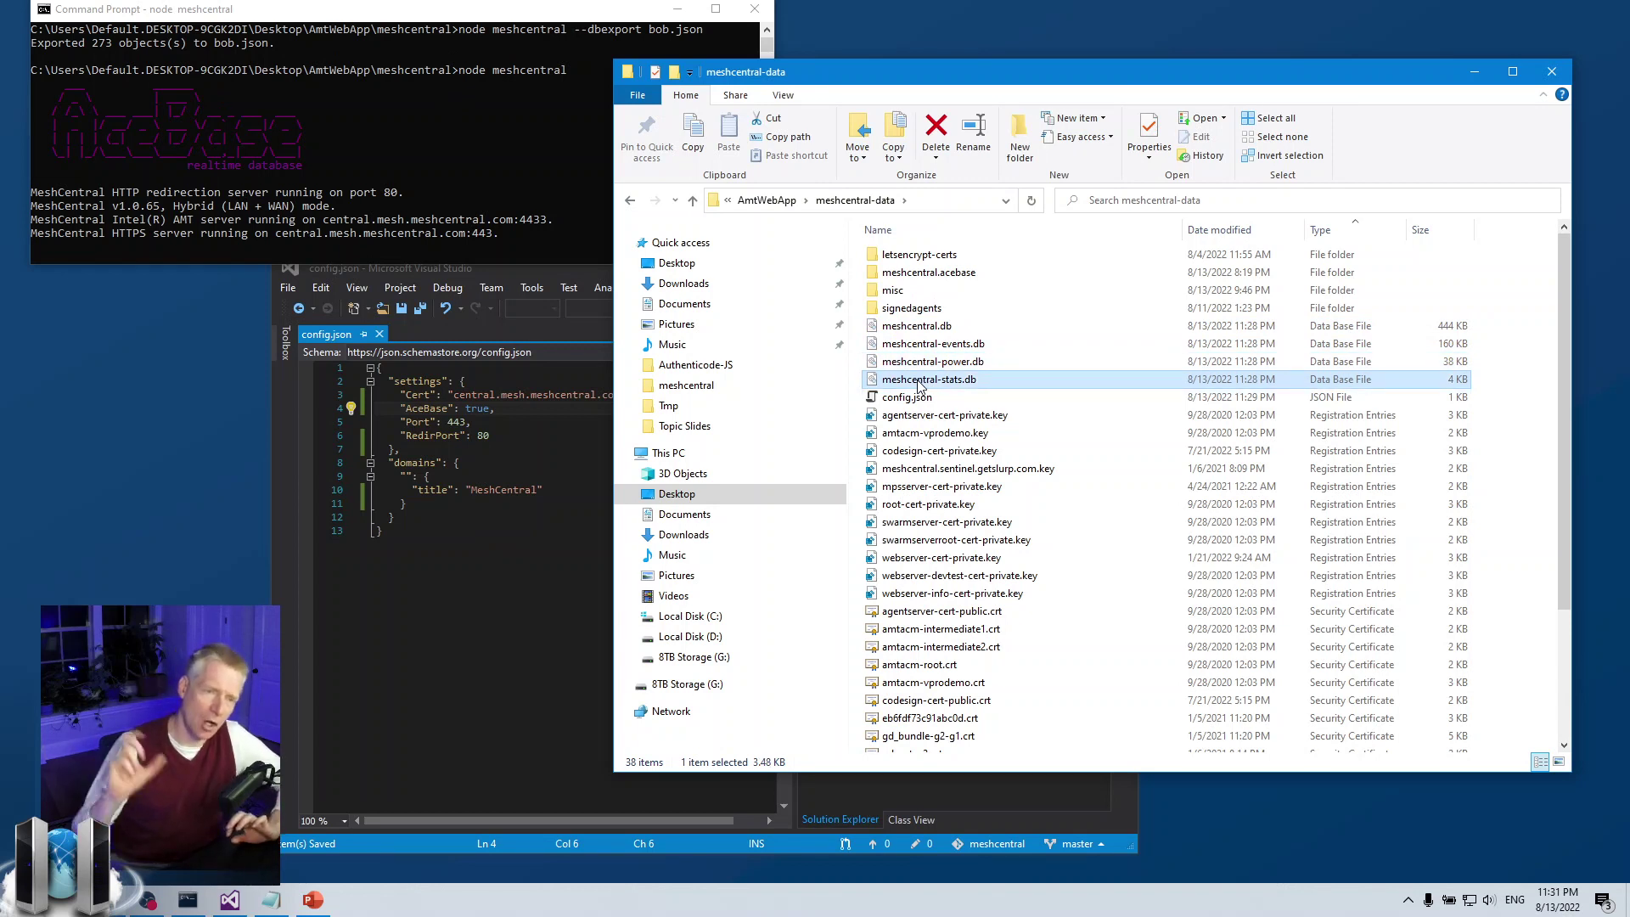
pyautogui.click(1000, 280)
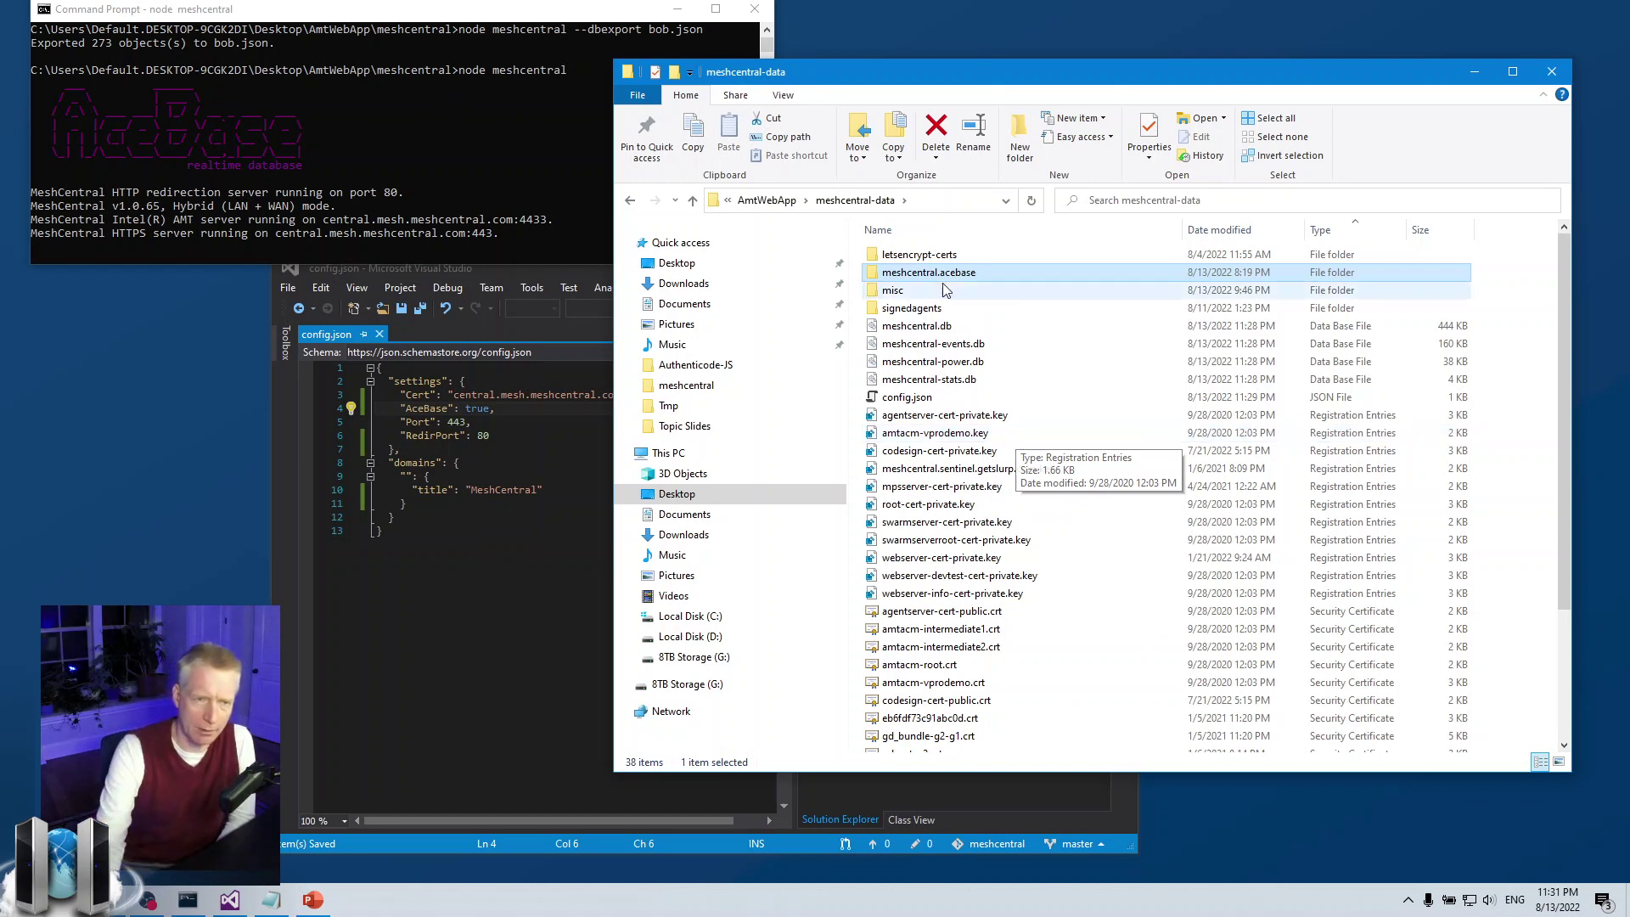
pyautogui.click(933, 326)
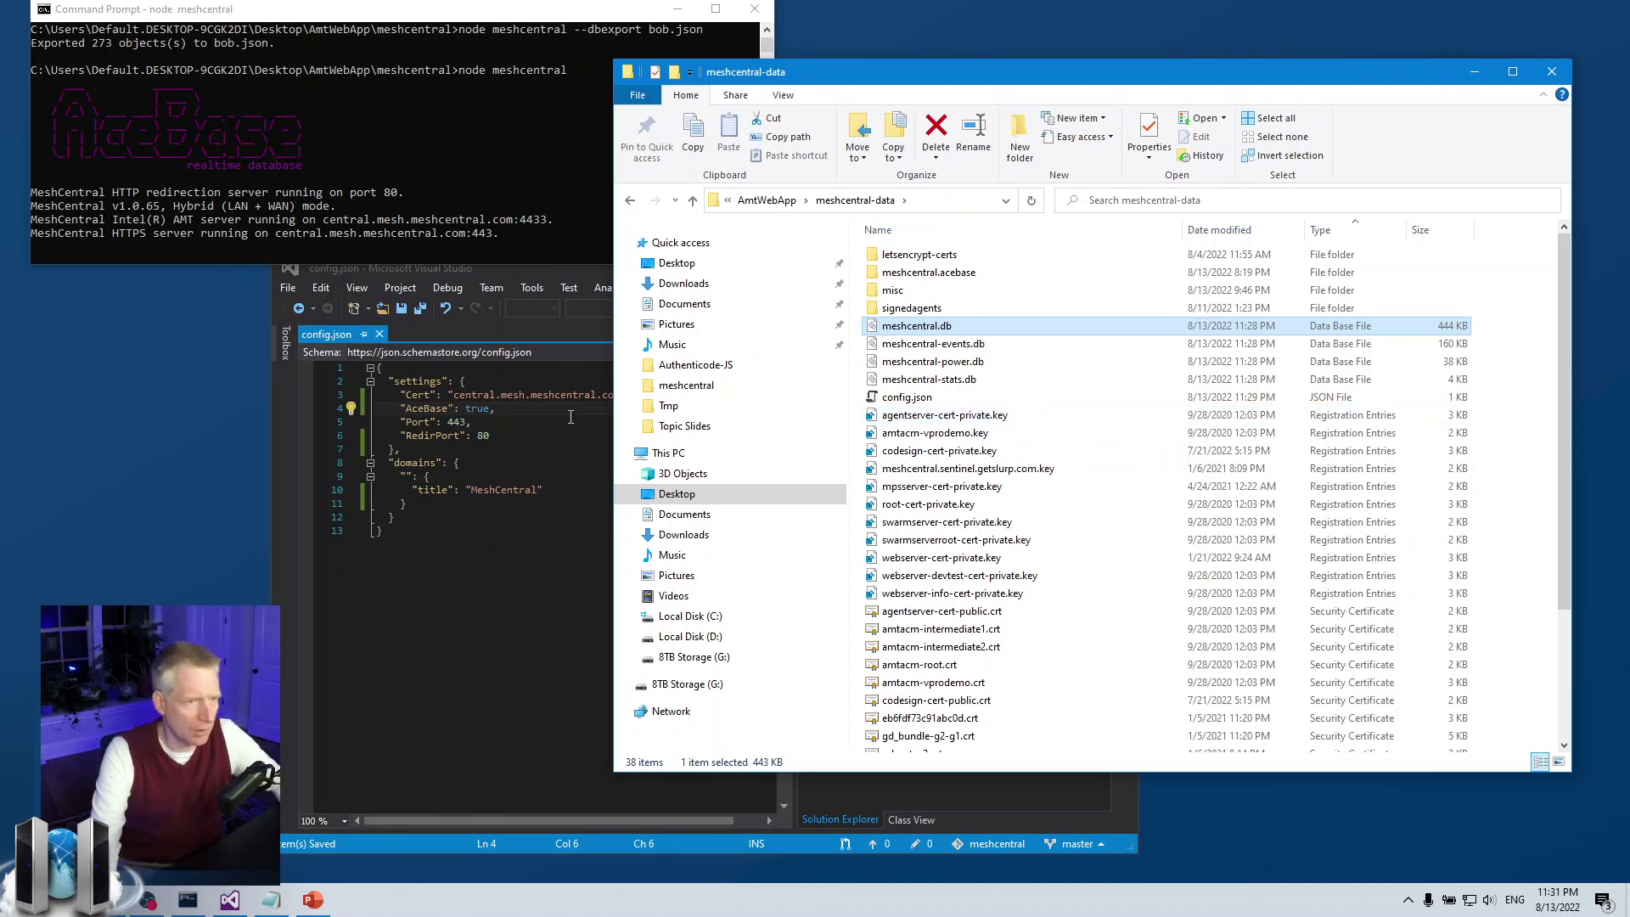
# Step: Change config.json's AceBase value to { "sponsor": true } and save the file
pyautogui.click(299, 293)
pyautogui.moveTo(495, 408); pyautogui.dragTo(400, 409)
pyautogui.write('"AceBase": { "sponsor": true },')
pyautogui.click(484, 408)
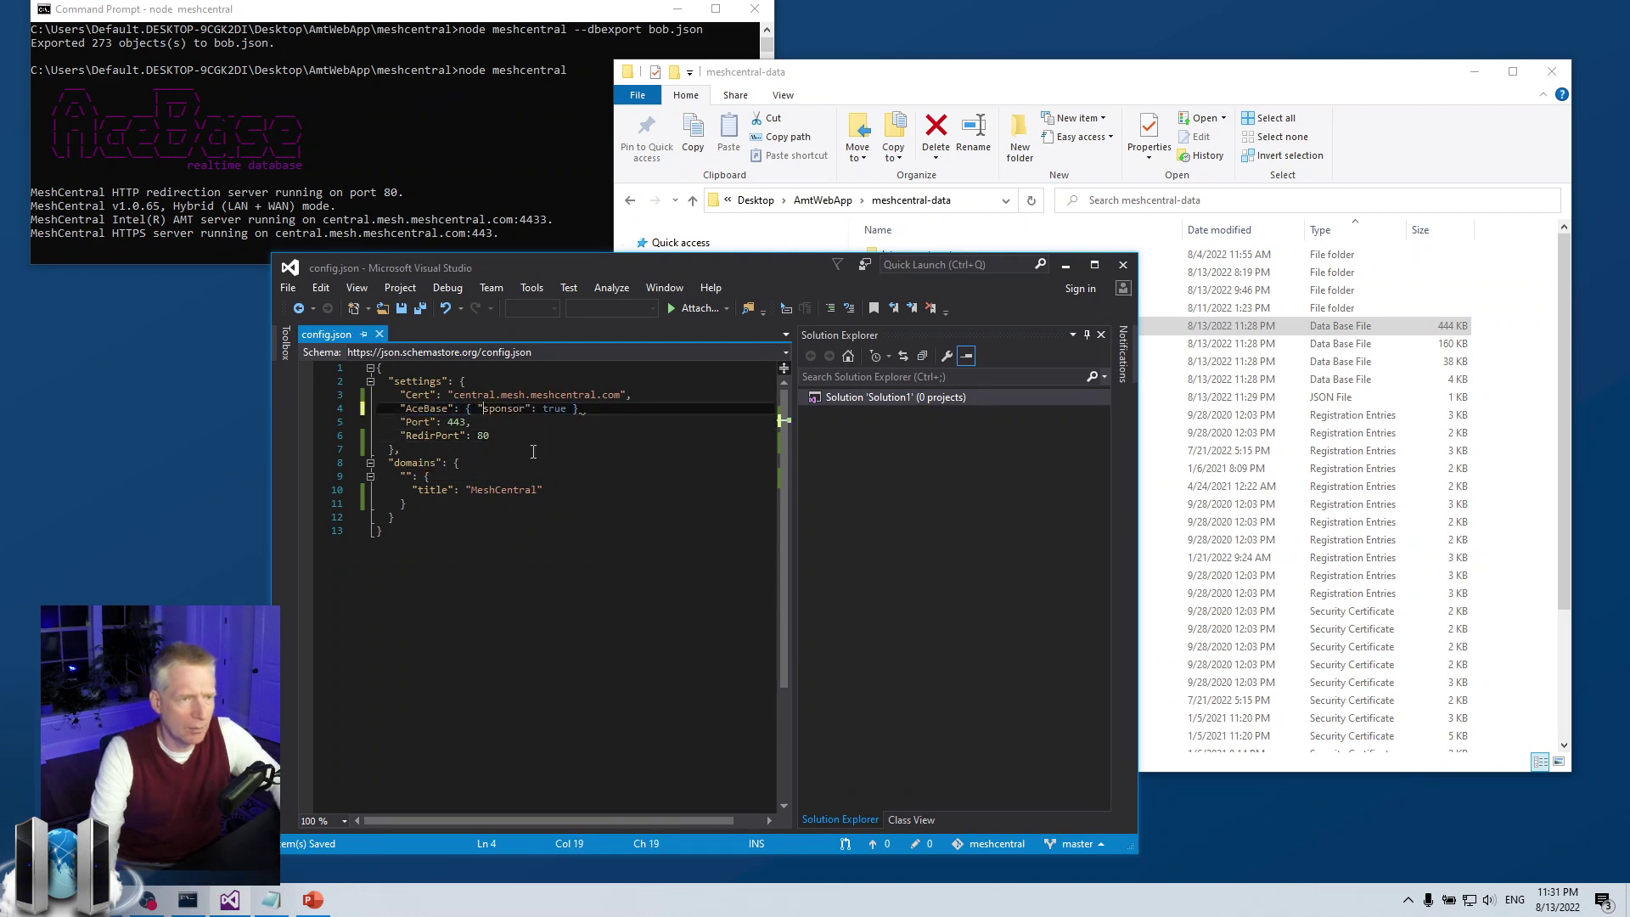
pyautogui.click(600, 412)
pyautogui.hotkey('ctrl', 's')
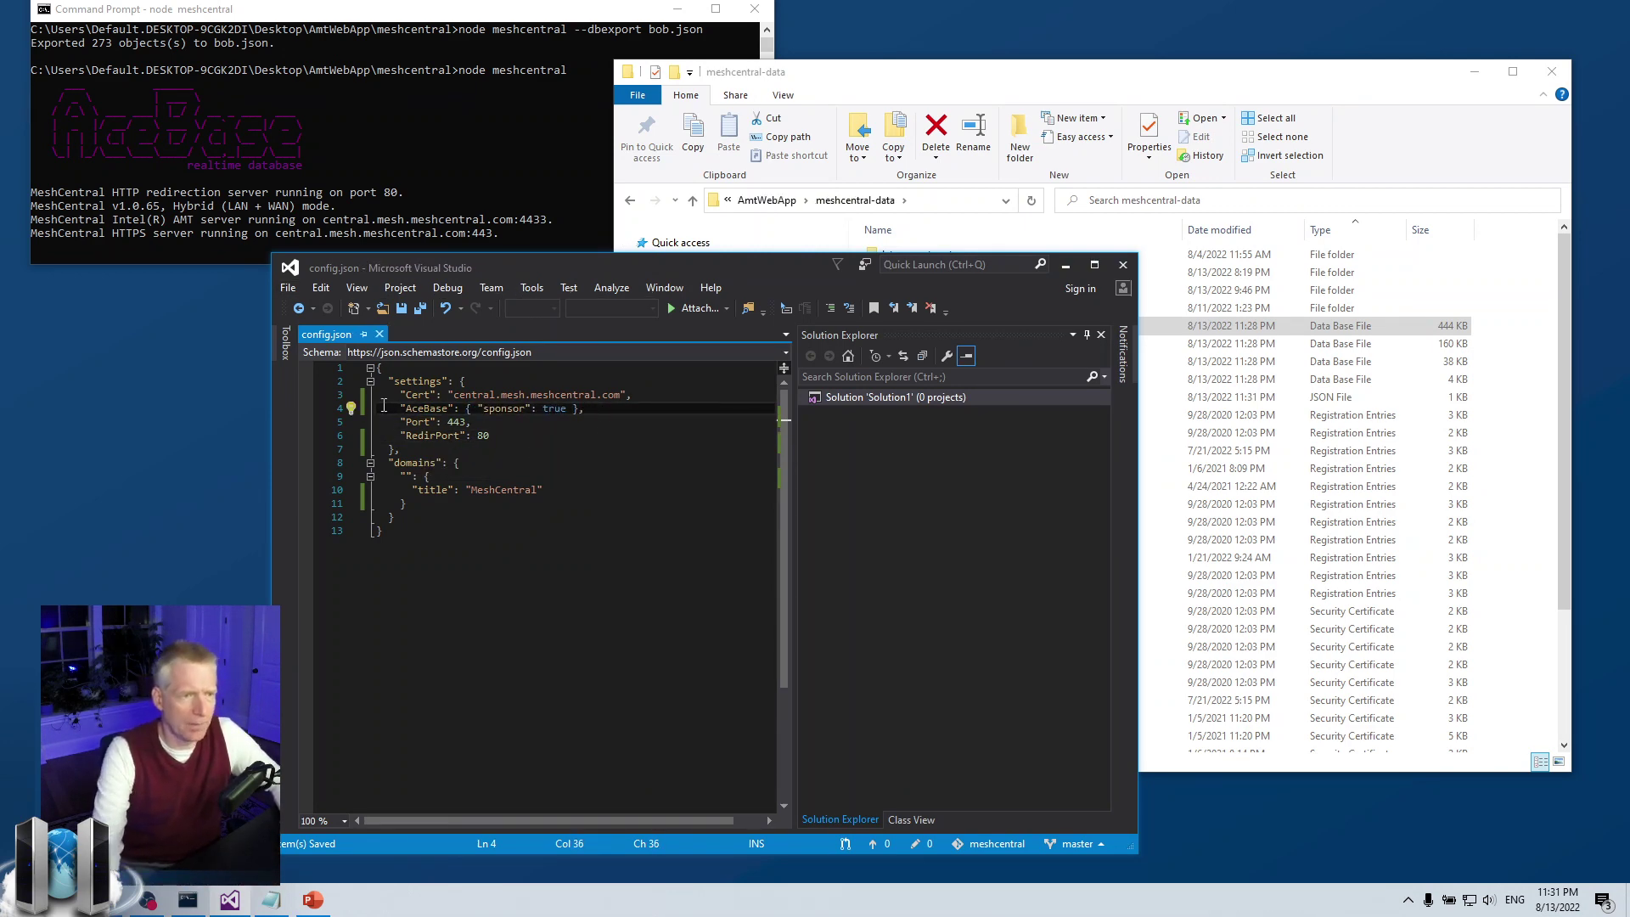
# Step: Stop MeshCentral, clear the console with cls, and rerun node meshcentral
pyautogui.click(379, 142)
pyautogui.hotkey('ctrl', 'c')
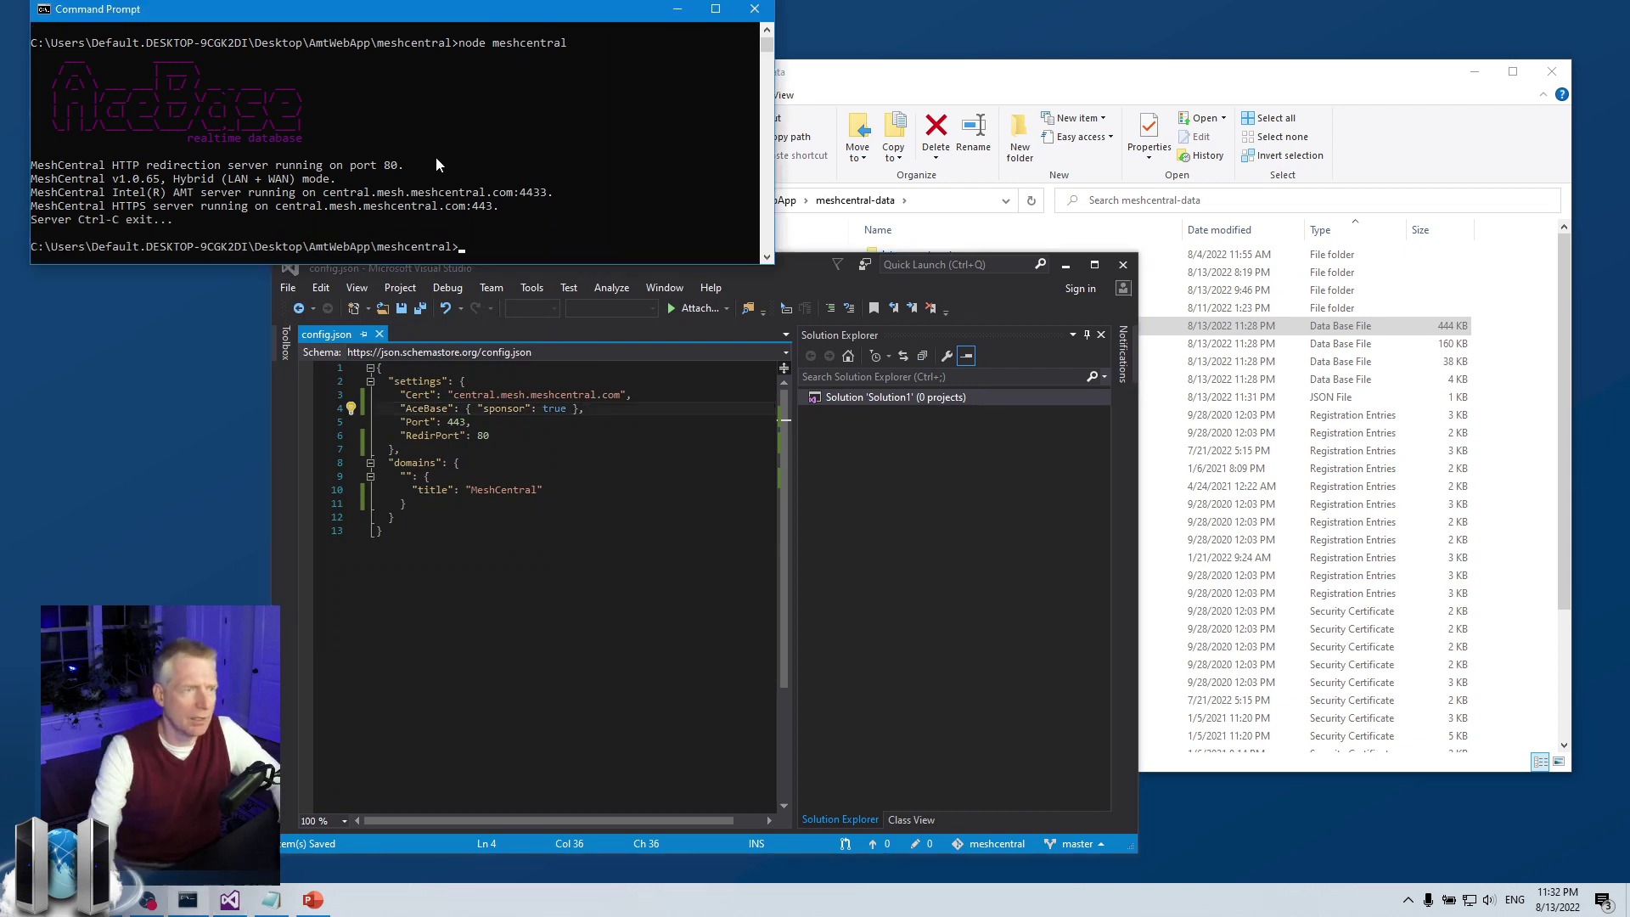
pyautogui.write('cls')
pyautogui.press('Return')
pyautogui.press('Up')
pyautogui.press('Up')
pyautogui.press('Return')
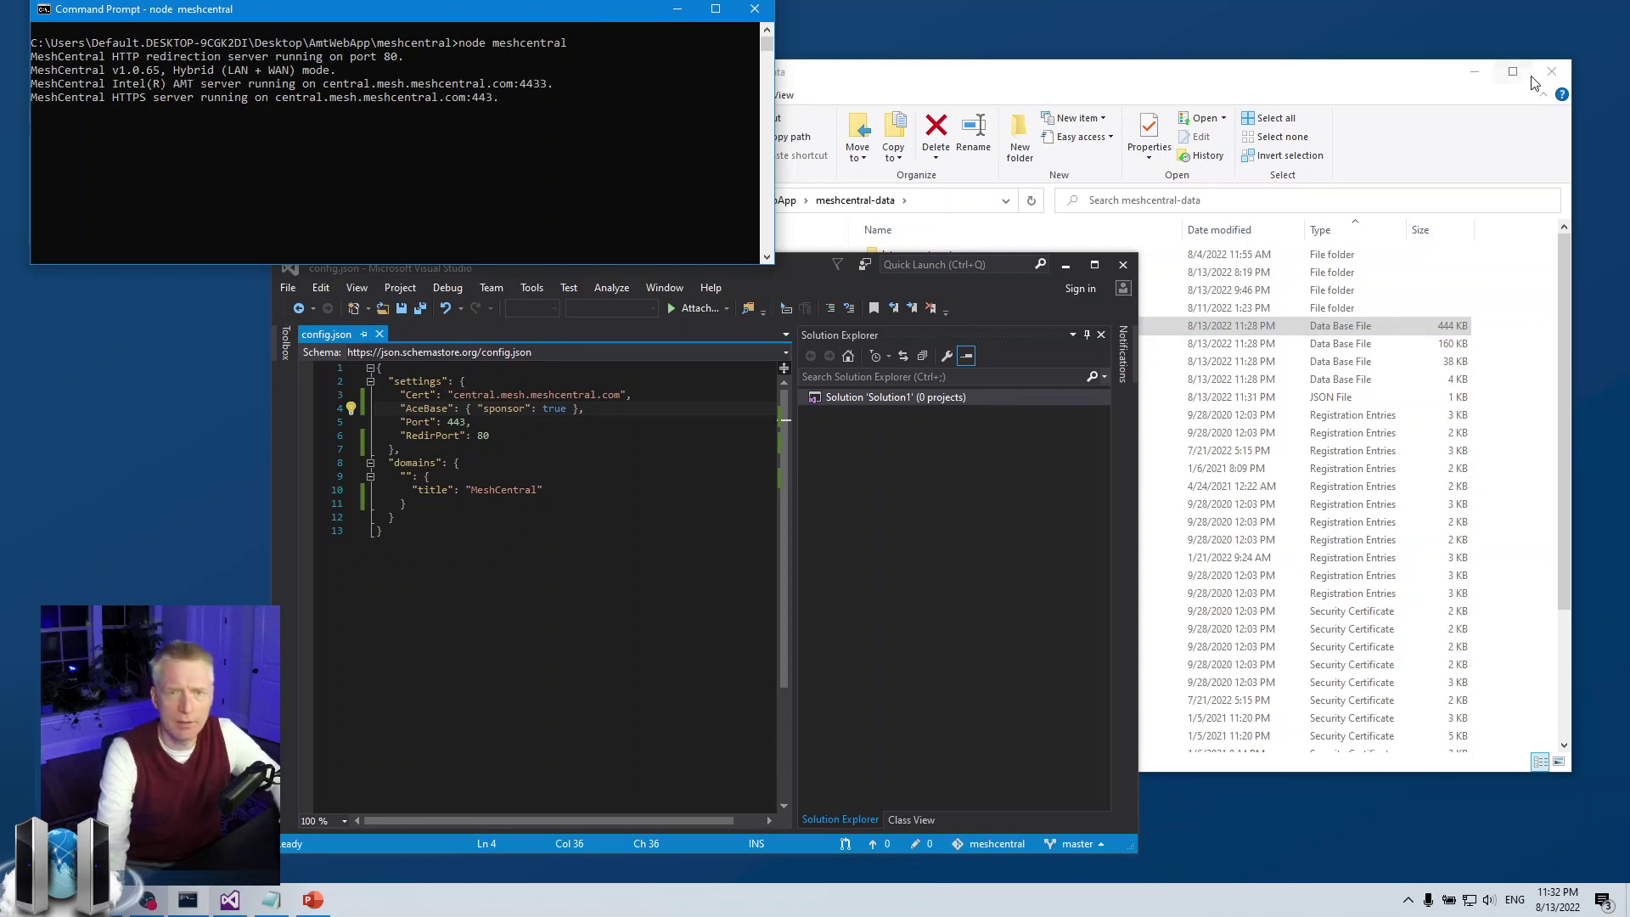
# Step: Minimise File Explorer and move Visual Studio to the right side of the screen
pyautogui.click(1476, 76)
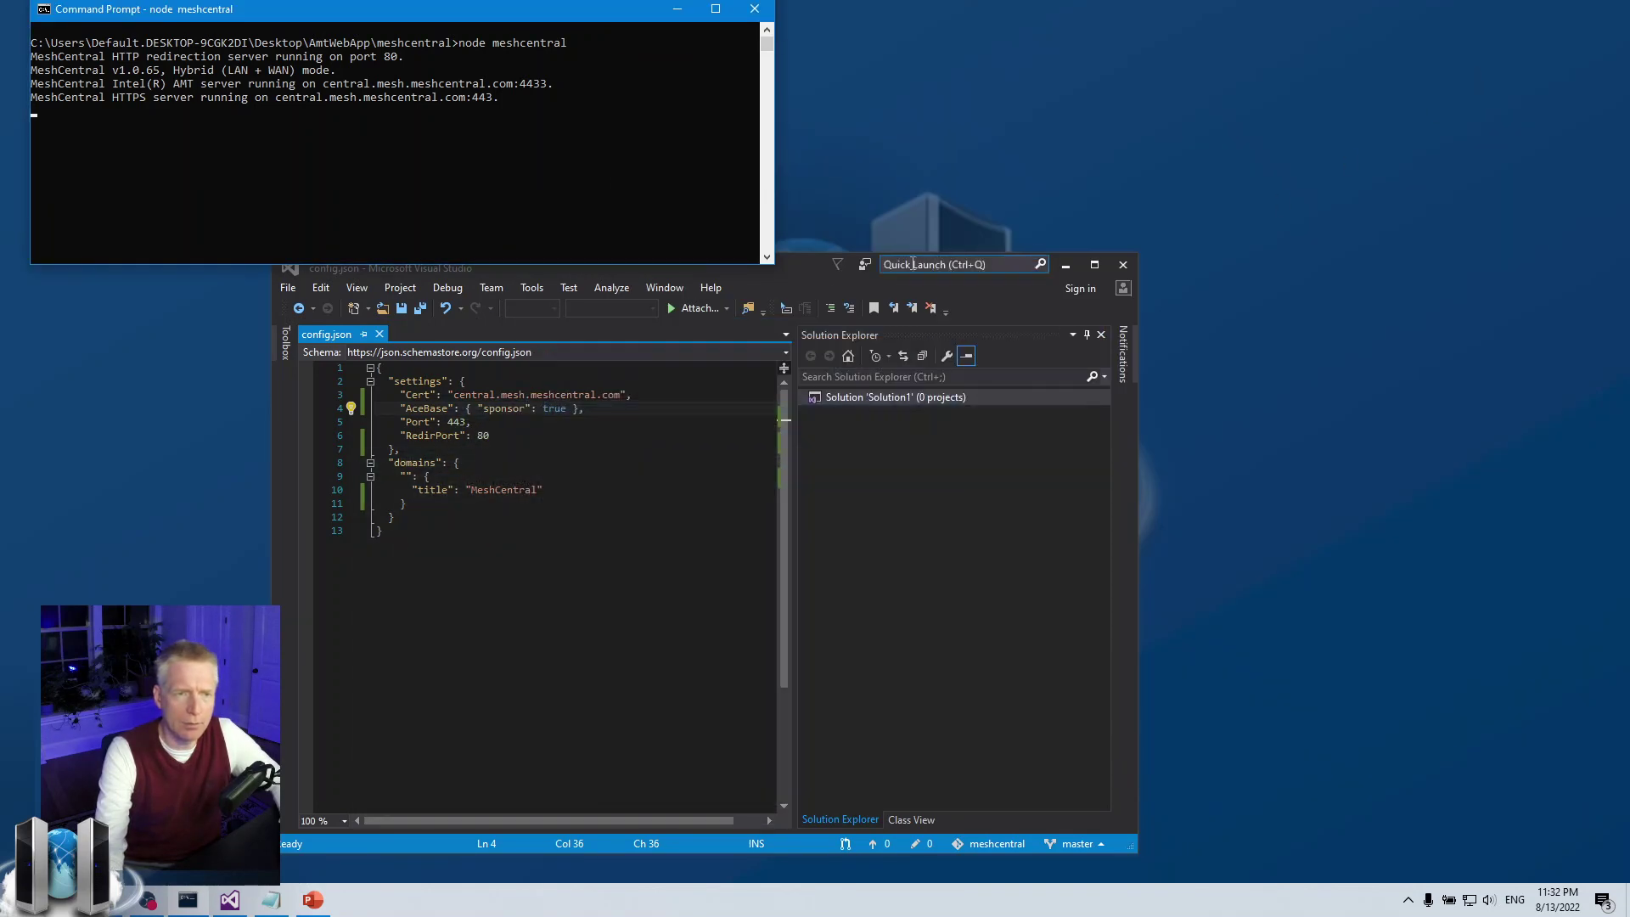
pyautogui.moveTo(803, 270); pyautogui.dragTo(1197, 257)
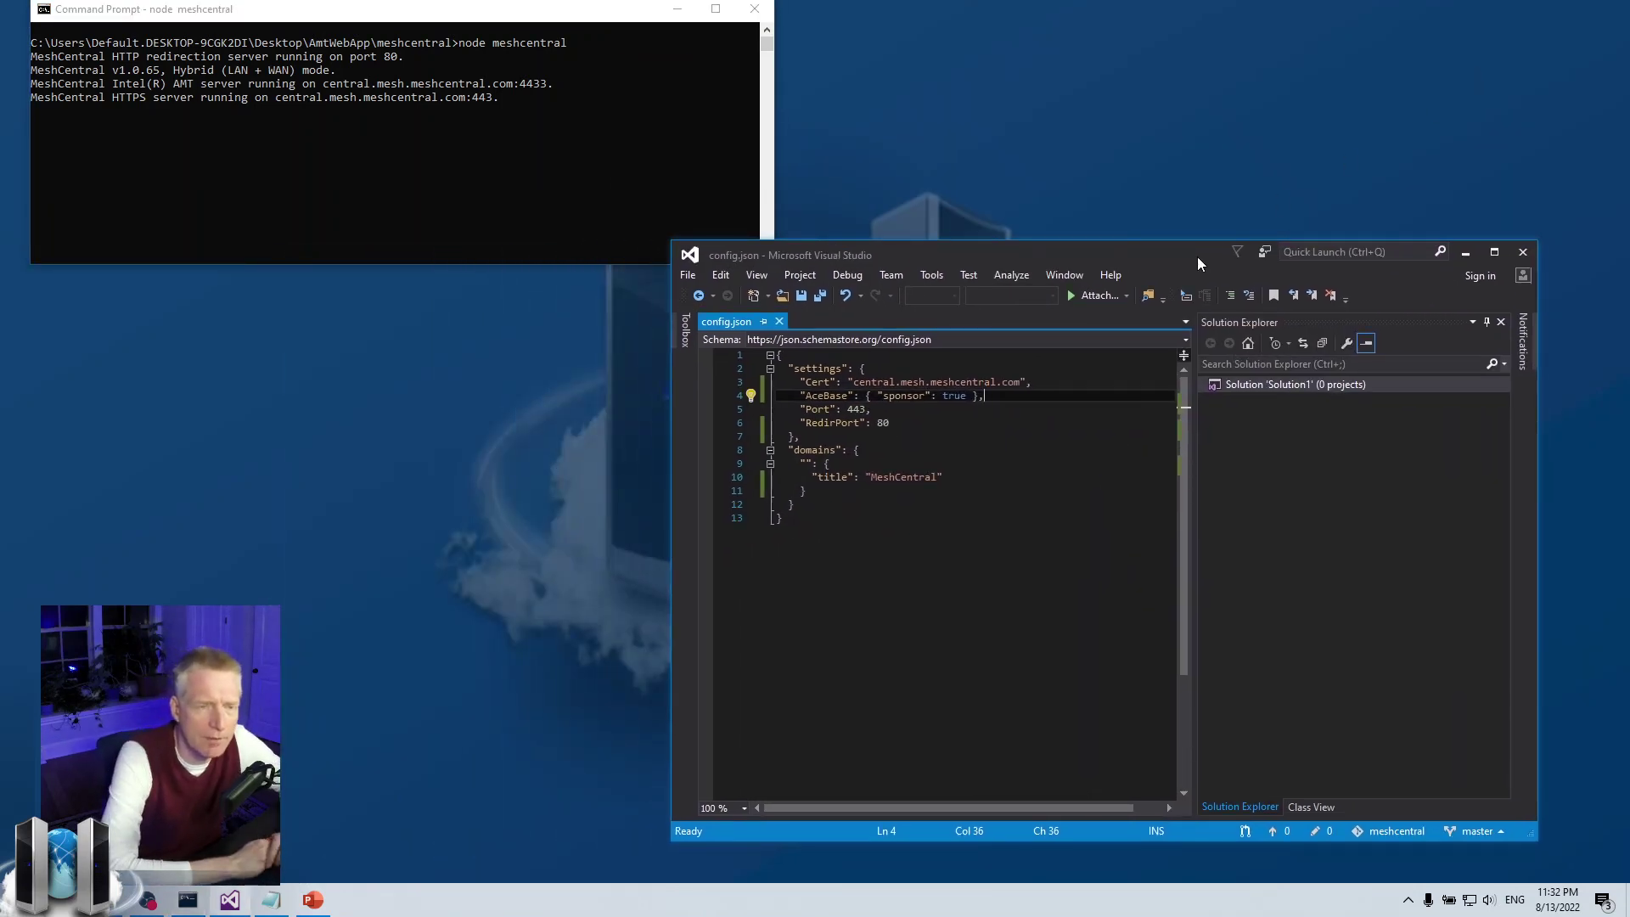